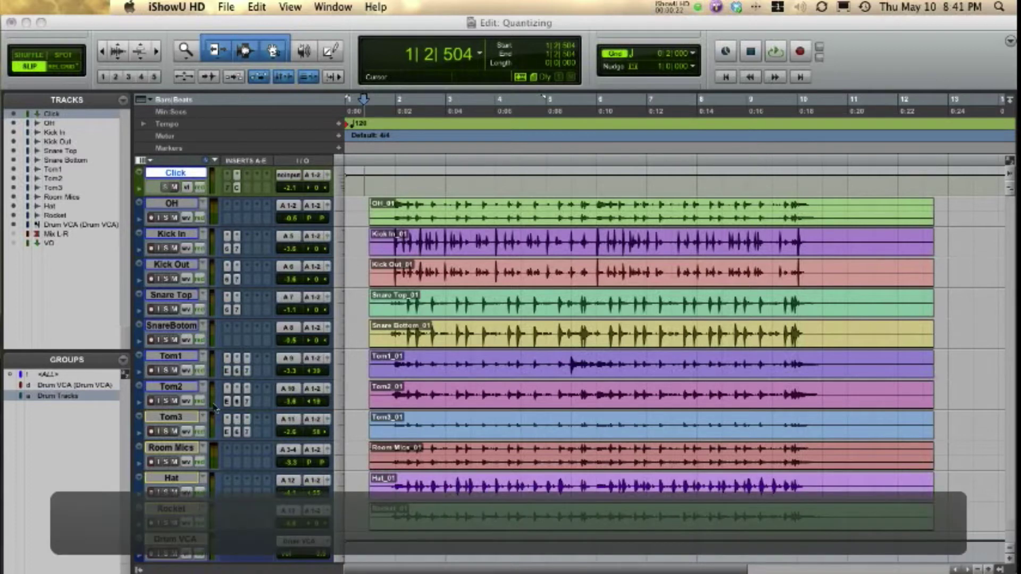
- Switch to Pro Tools and play back the drum tracks against the click to check their timing
{"action": "left_click", "coordinate": [383, 64]}
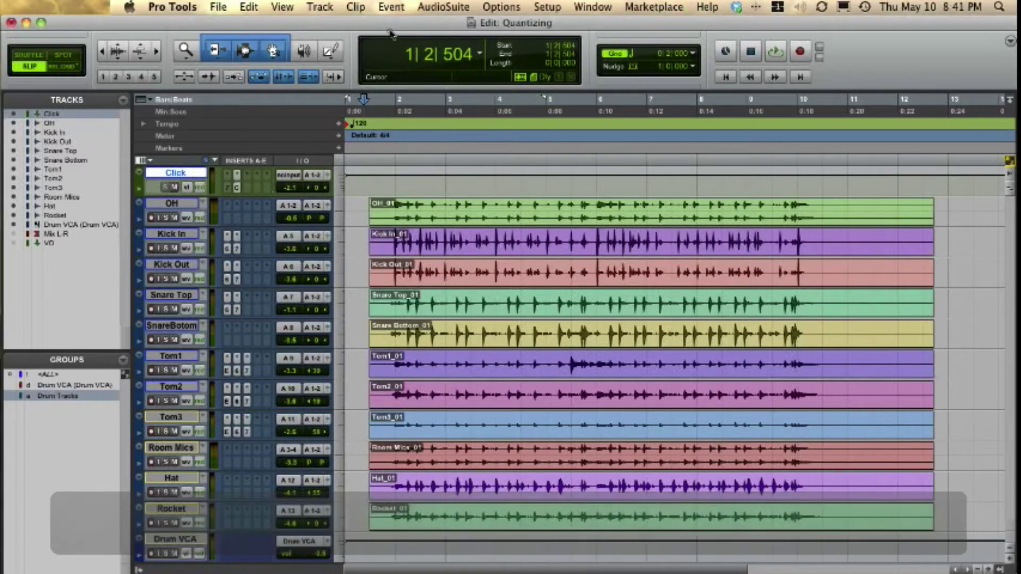
{"action": "key", "text": "space"}
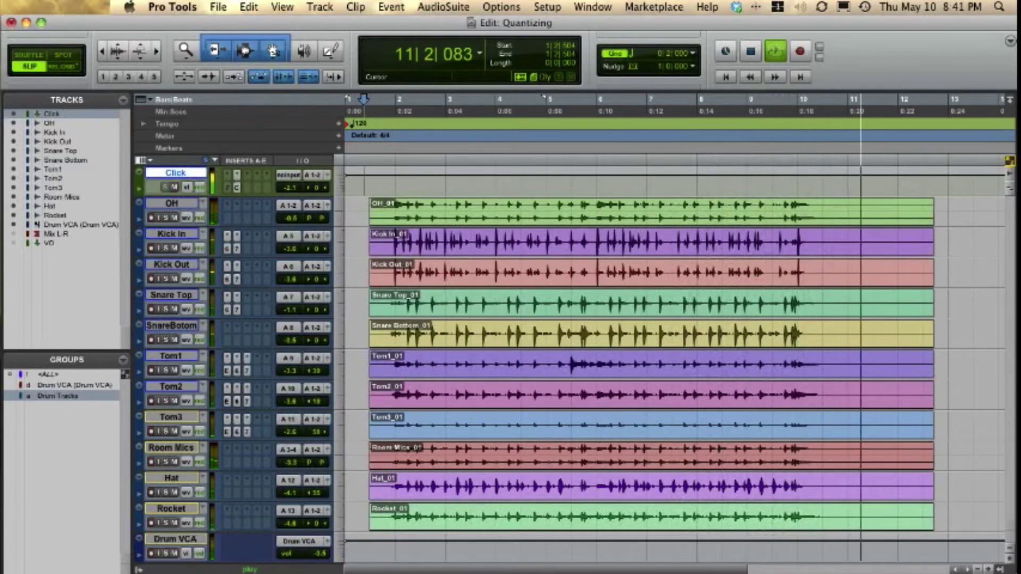
{"action": "key", "text": "space"}
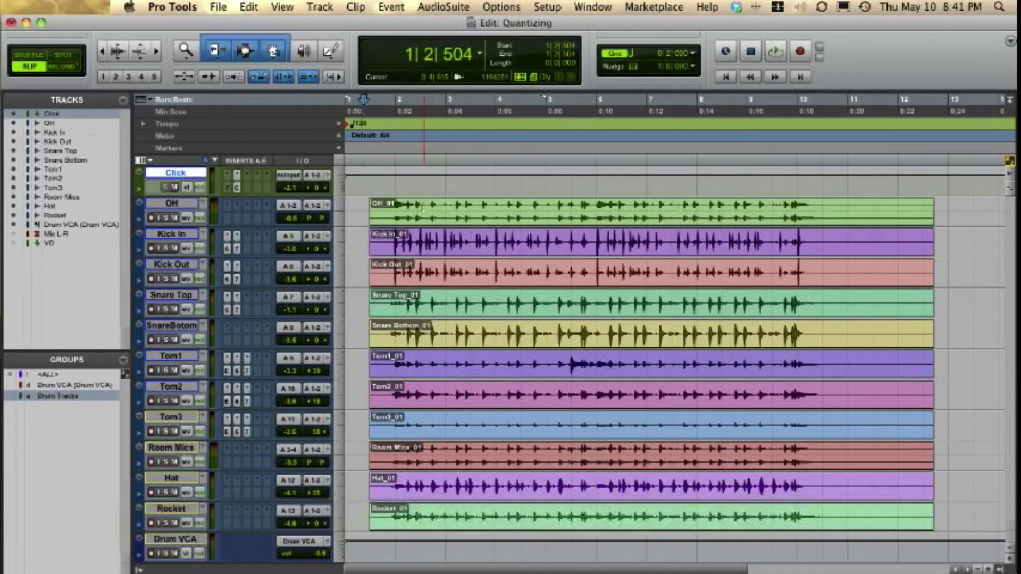
{"action": "left_click", "coordinate": [386, 210]}
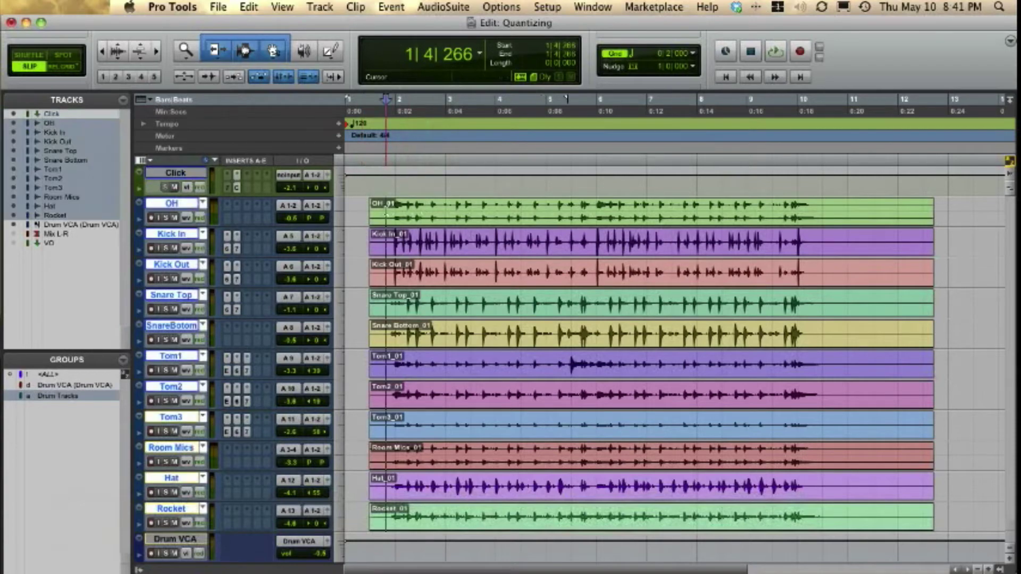
{"action": "key", "text": "t"}
{"action": "key", "text": "t"}
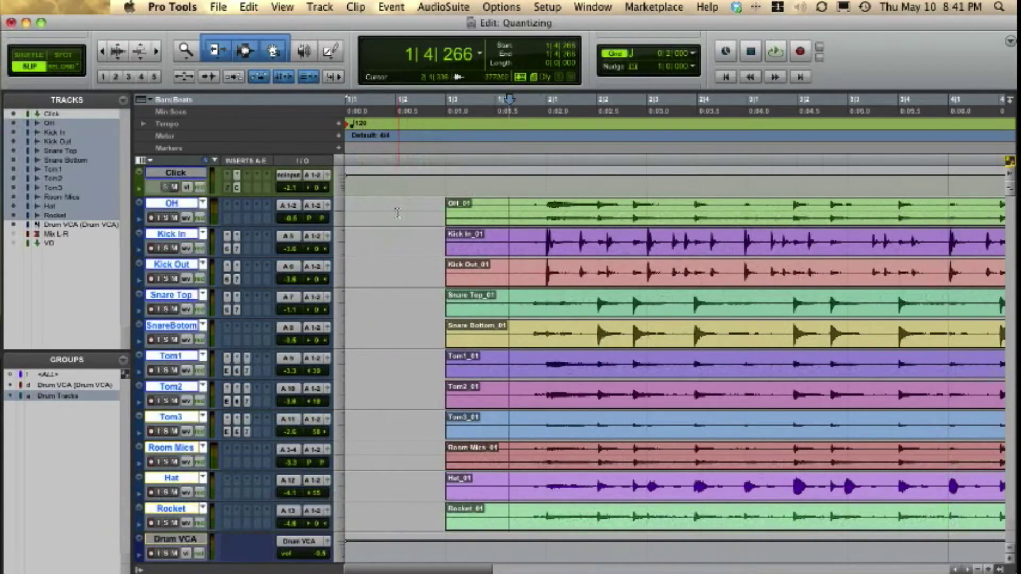
{"action": "key", "text": "r"}
{"action": "key", "text": "super+bracketleft"}
{"action": "key", "text": "super+bracketleft"}
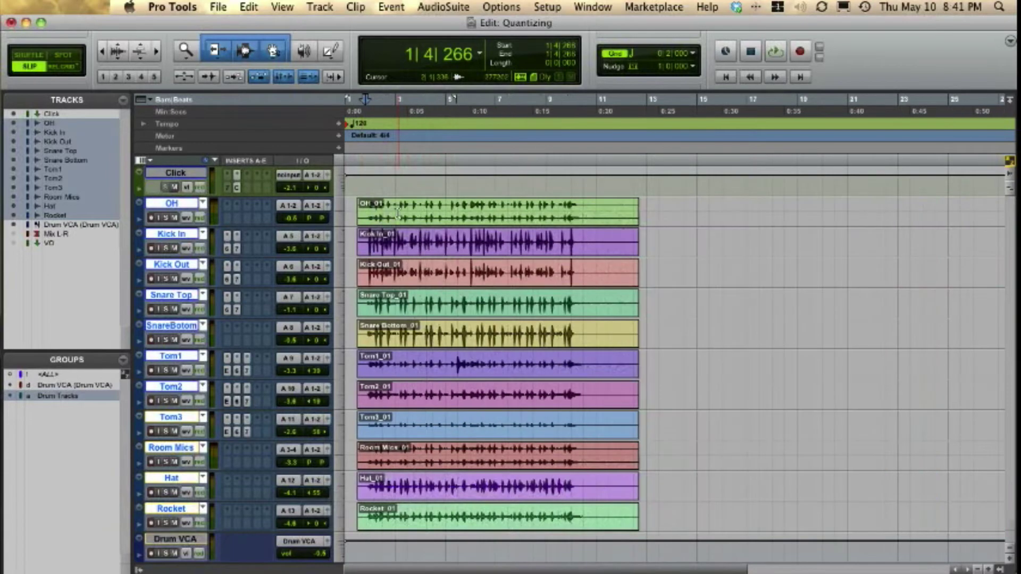
{"action": "key", "text": "super+bracketright"}
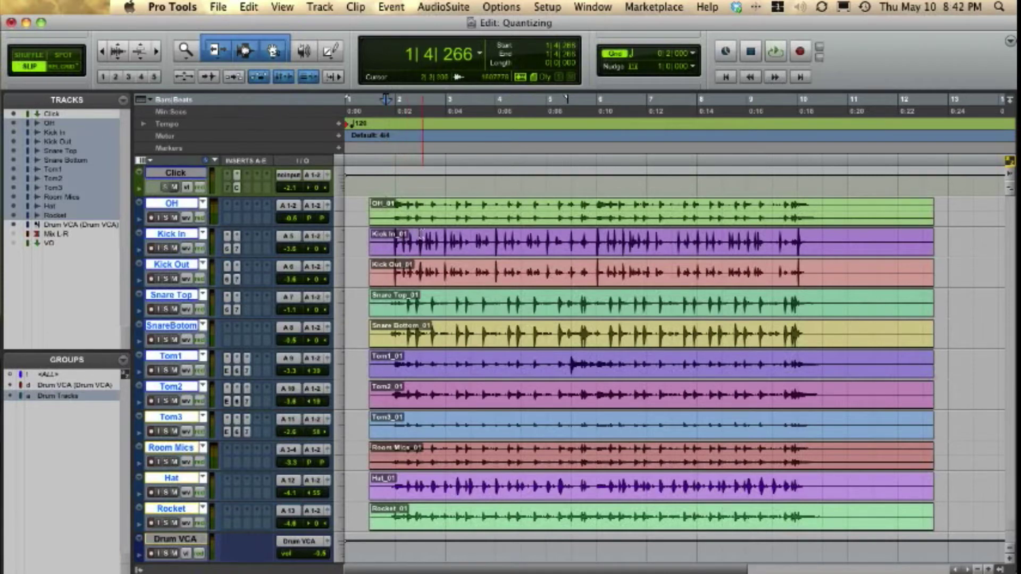
{"action": "key", "text": "super+bracketright"}
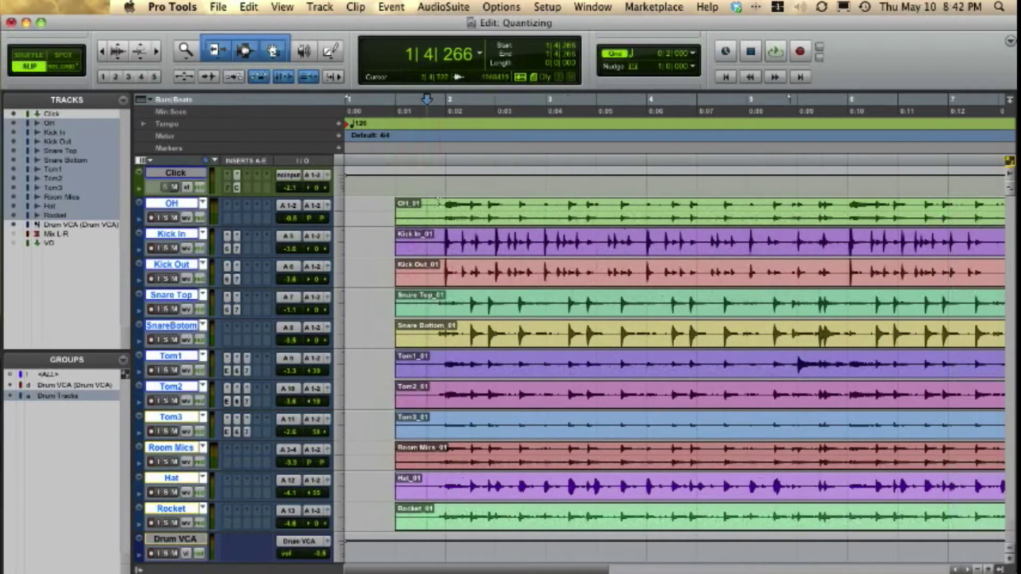
- Close in on the first Kick In hit near bar 2 and turn on Tab to Transients
{"action": "left_click", "coordinate": [441, 236]}
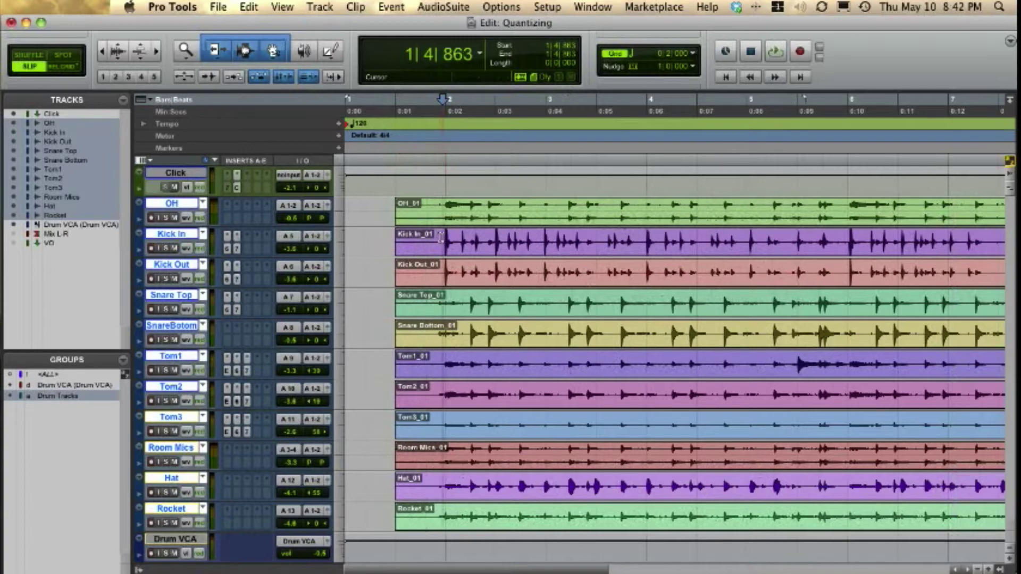
{"action": "key", "text": "t"}
{"action": "key", "text": "t"}
{"action": "key", "text": "t"}
{"action": "scroll", "coordinate": [585, 259], "scroll_direction": "right", "scroll_amount": 5}
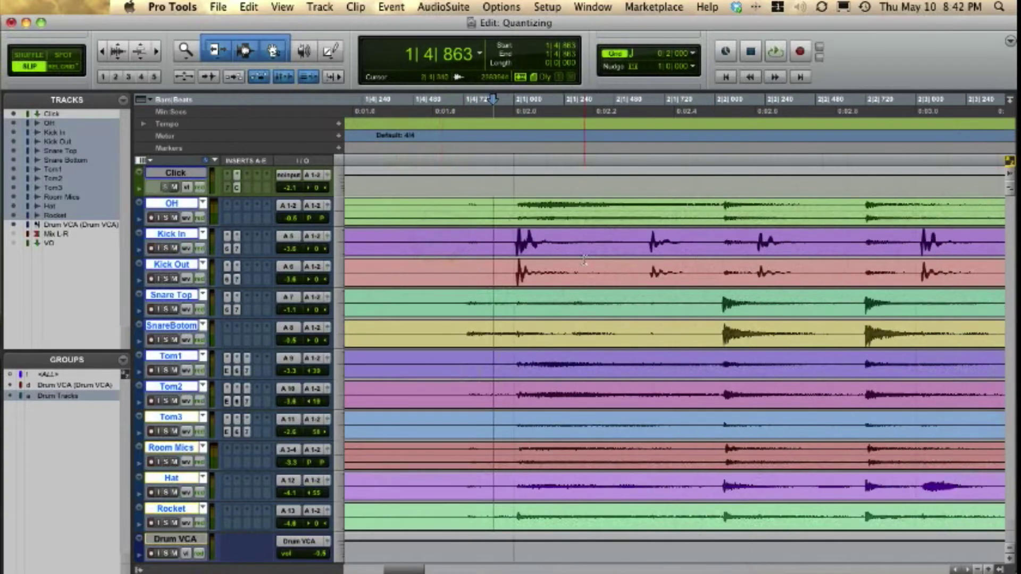
{"action": "left_click", "coordinate": [498, 236]}
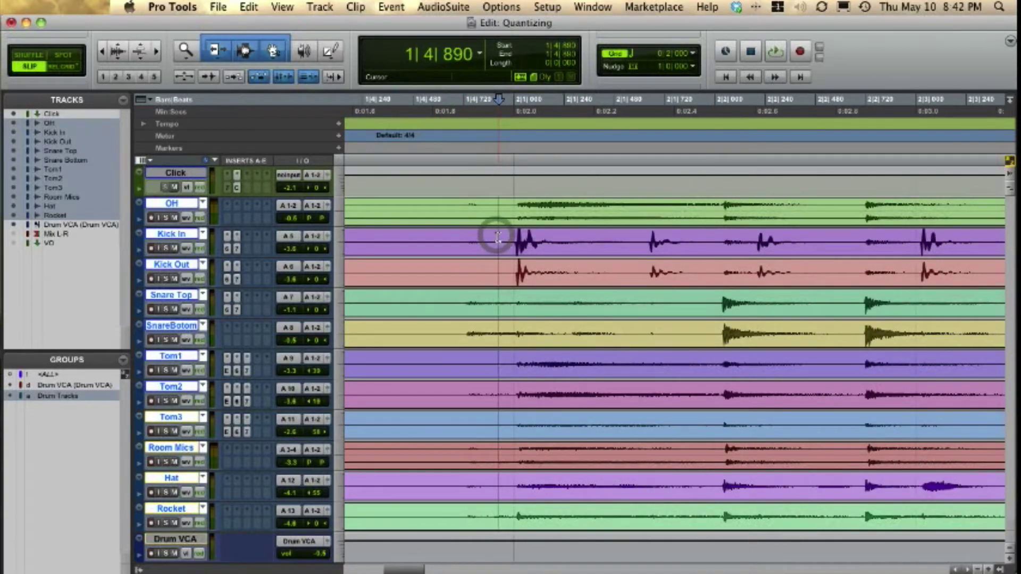
{"action": "left_click", "coordinate": [207, 79]}
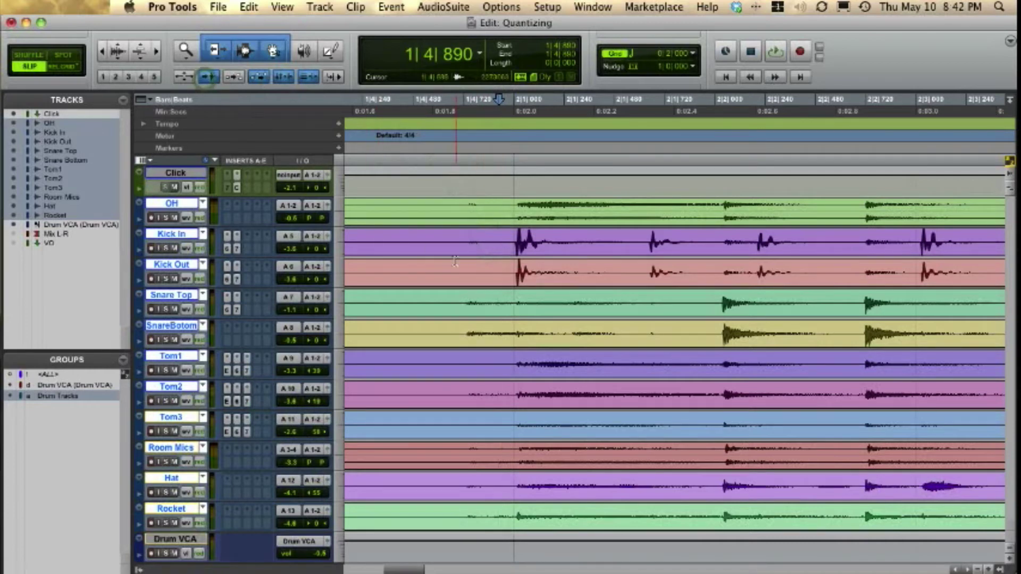
- Move the cursor to the transient of the first kick hit and add a Bar|Beat Marker there at 2|1|000
{"action": "left_click", "coordinate": [501, 232]}
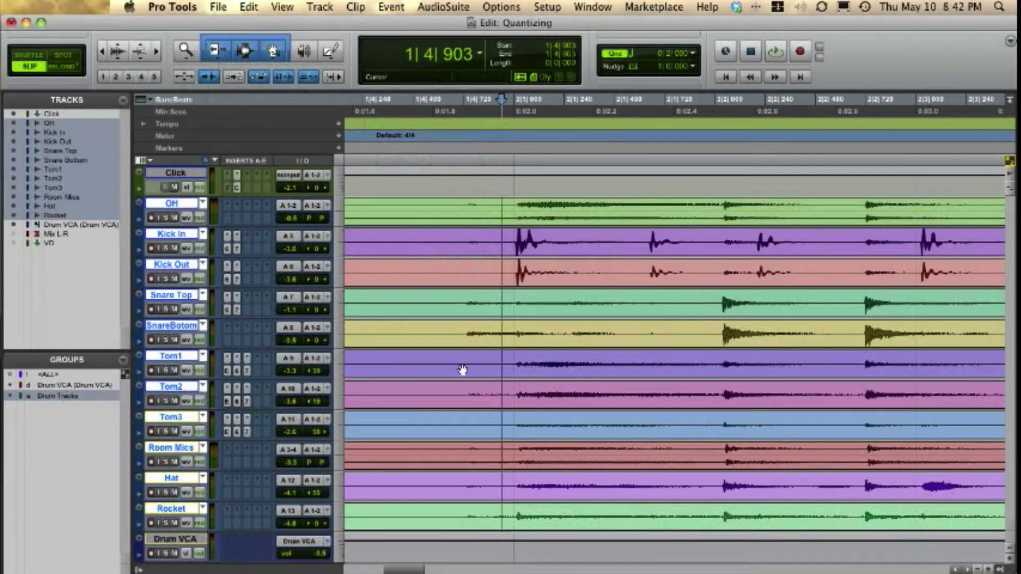
{"action": "left_click", "coordinate": [512, 234]}
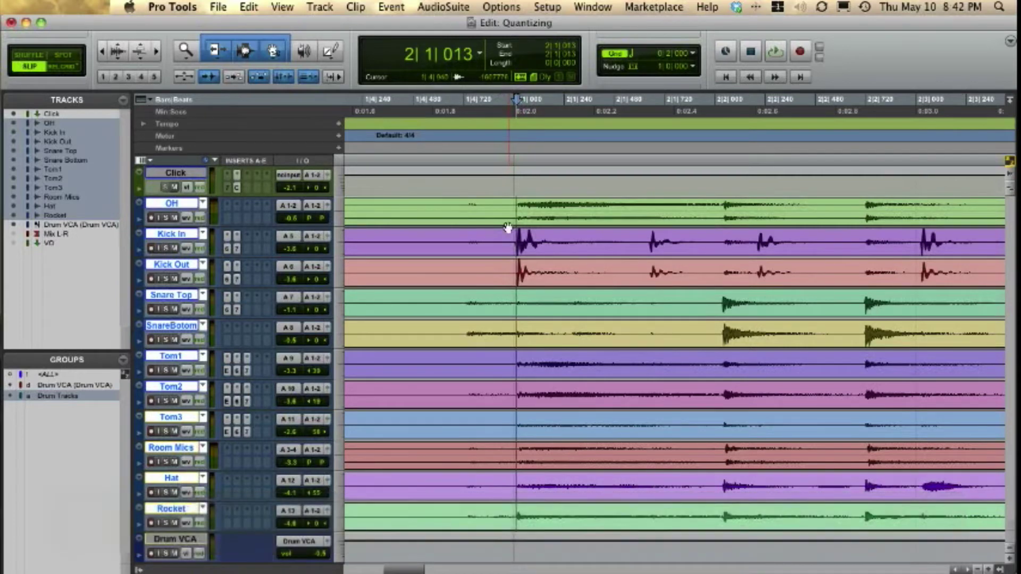
{"action": "key", "text": "super+i"}
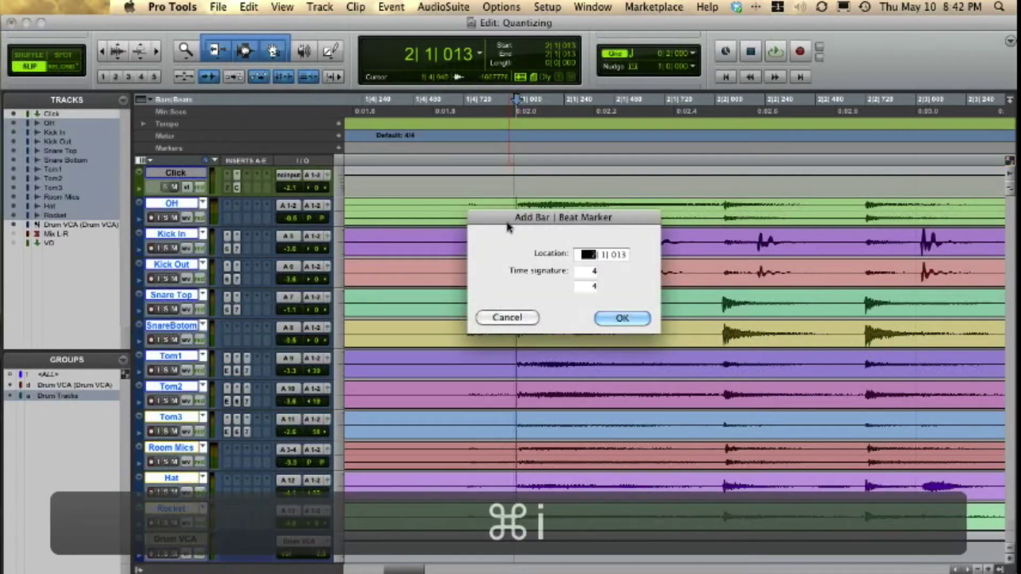
{"action": "key", "text": "Right"}
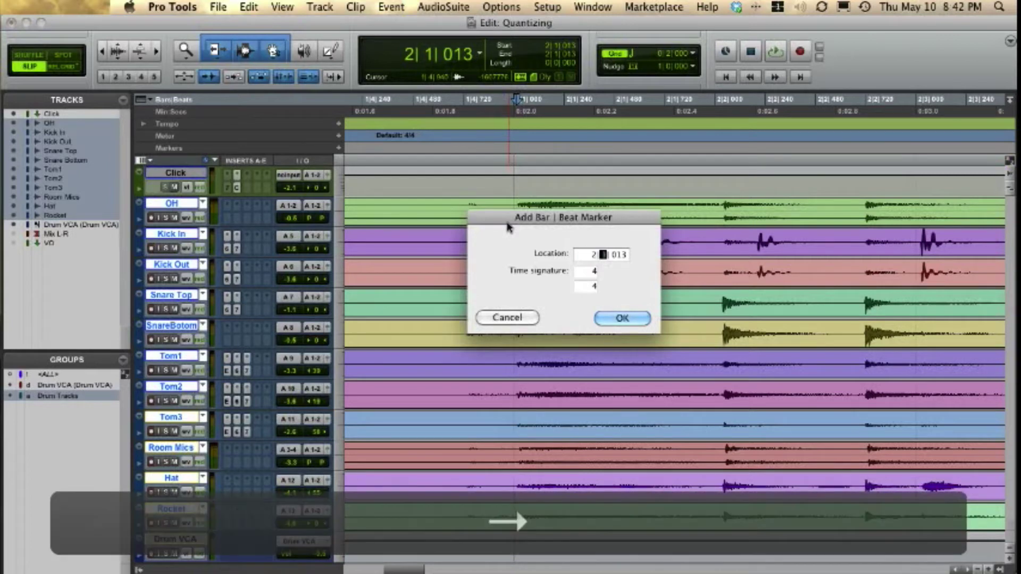
{"action": "type", "text": "1"}
{"action": "key", "text": "Return"}
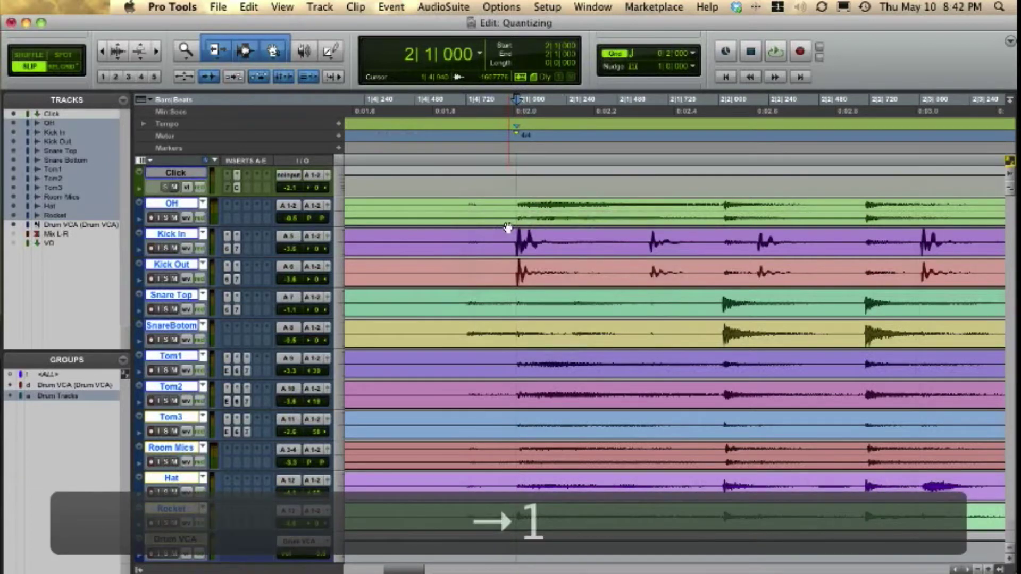
- Locate the transient of the first snare hit in bar 2 and add a Bar|Beat Marker there at 2|2|000
{"action": "key", "text": "r"}
{"action": "key", "text": "r"}
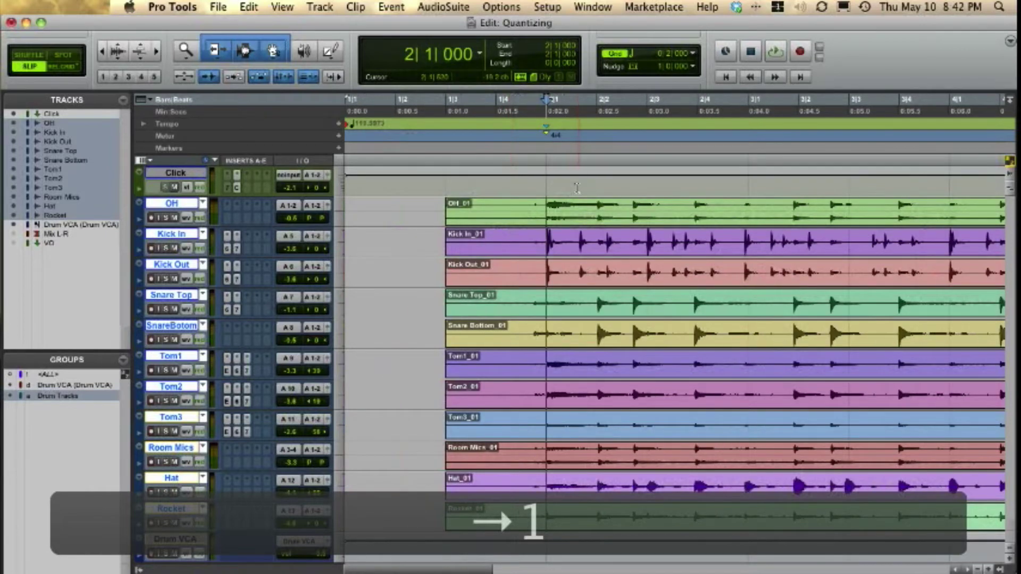
{"action": "key", "text": "space"}
{"action": "key", "text": "space"}
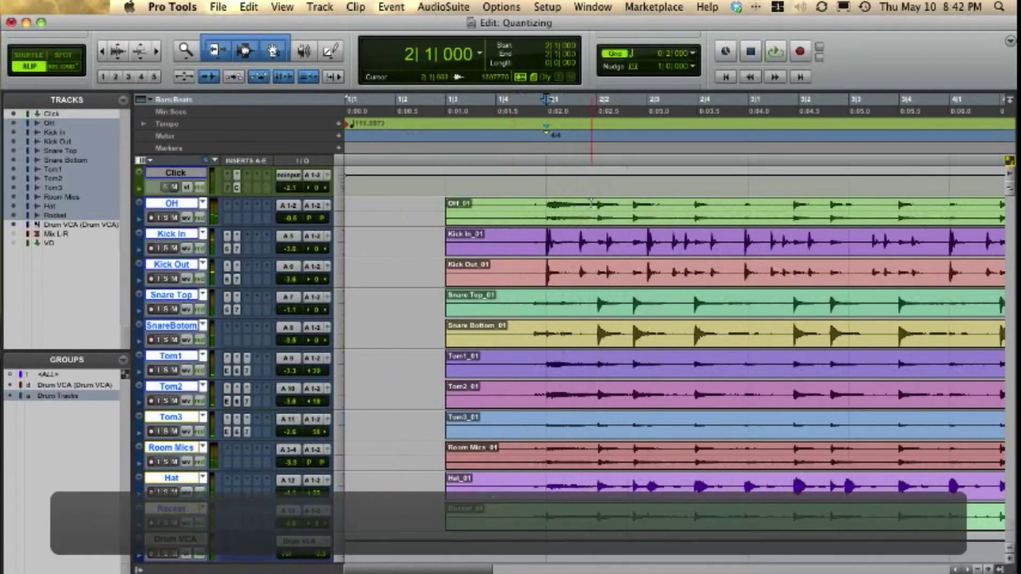
{"action": "left_click", "coordinate": [588, 205]}
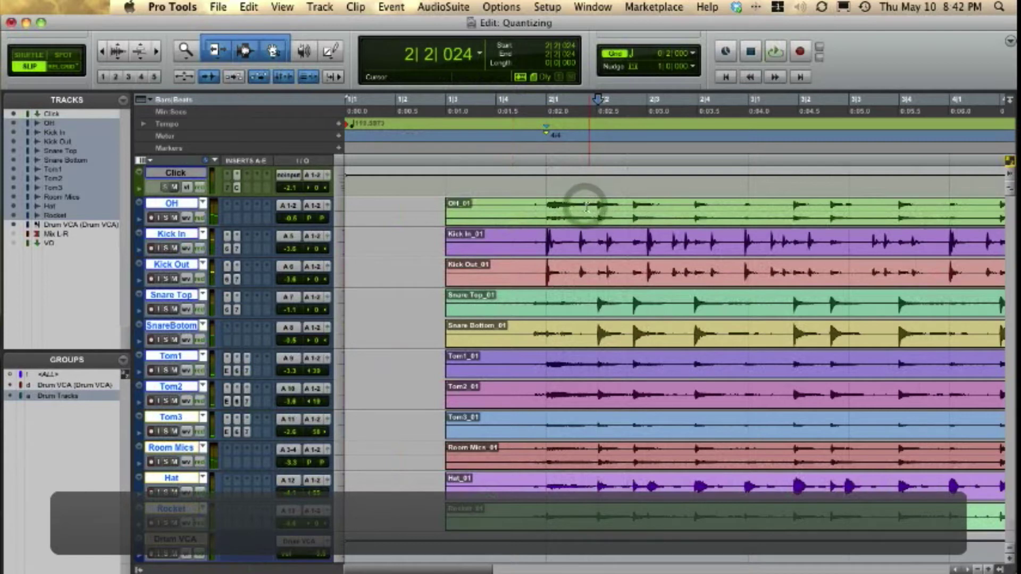
{"action": "key", "text": "super+i"}
{"action": "key", "text": "Right"}
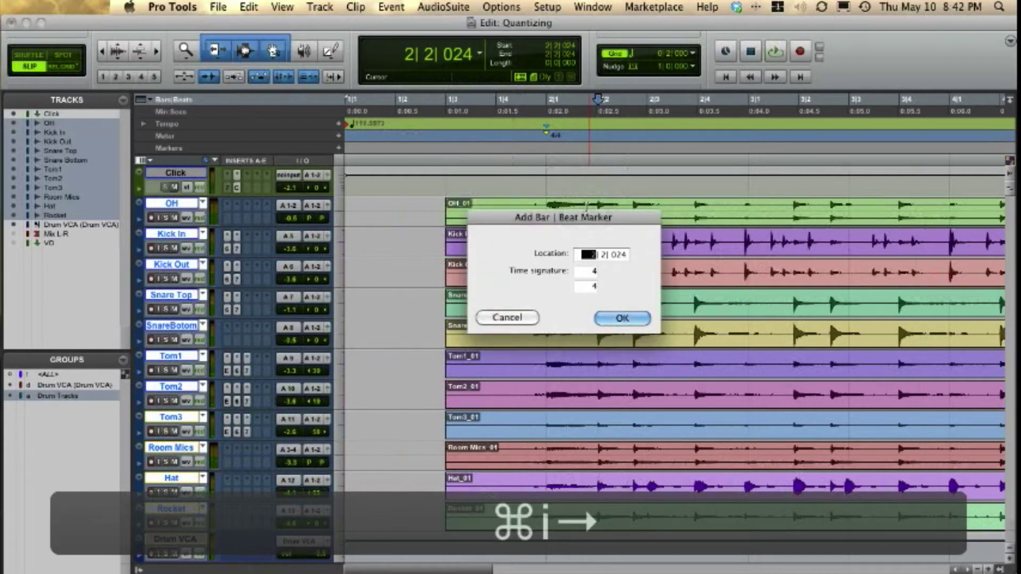
{"action": "type", "text": "2"}
{"action": "key", "text": "Return"}
- Lower the grid value to a quarter note, 0|1|000
{"action": "key", "text": "ctrl+alt+minus"}
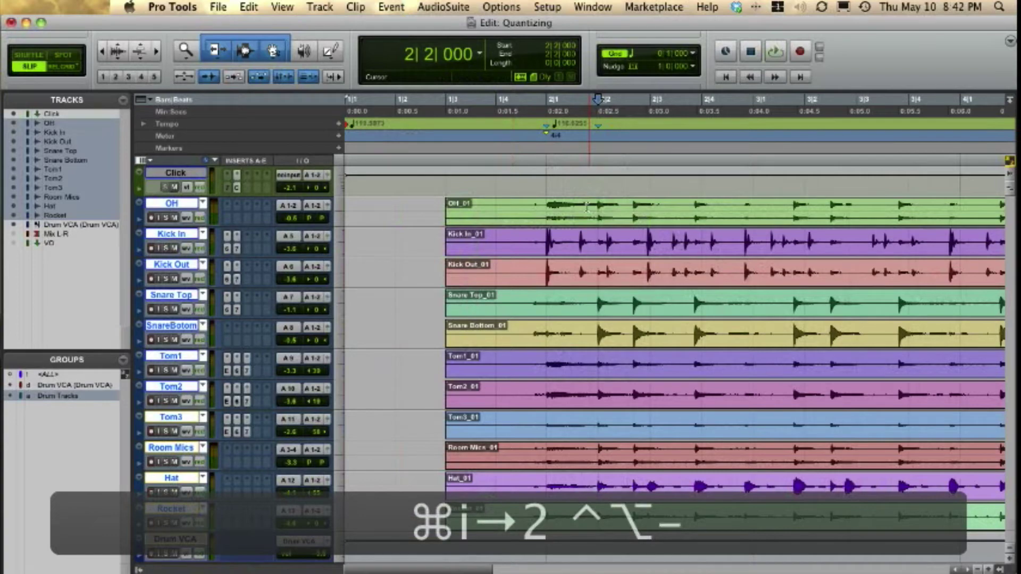
{"action": "scroll", "coordinate": [587, 208], "scroll_direction": "up", "scroll_amount": 1}
{"action": "scroll", "coordinate": [587, 207], "scroll_direction": "right", "scroll_amount": 5}
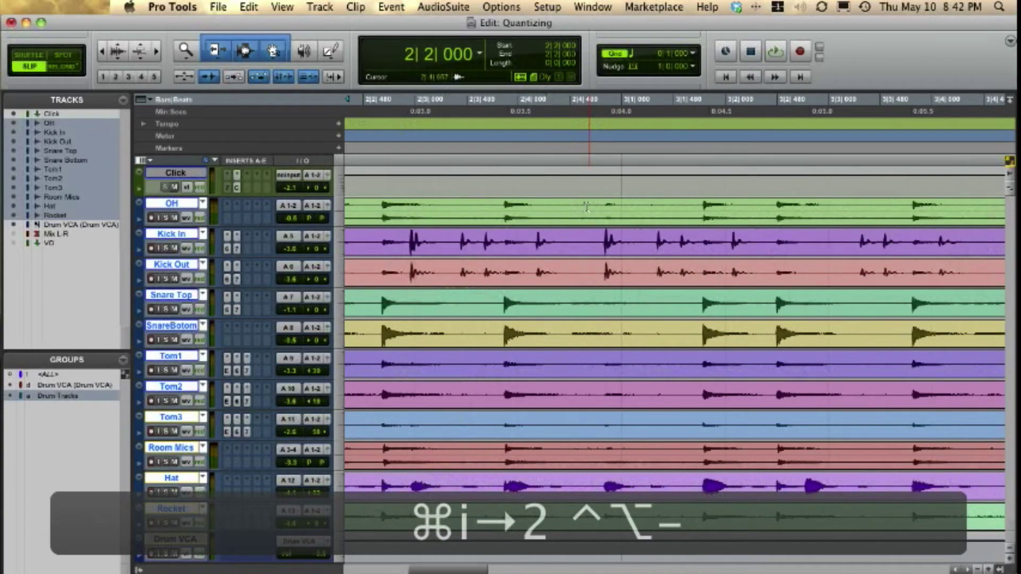
{"action": "scroll", "coordinate": [586, 207], "scroll_direction": "left", "scroll_amount": 3}
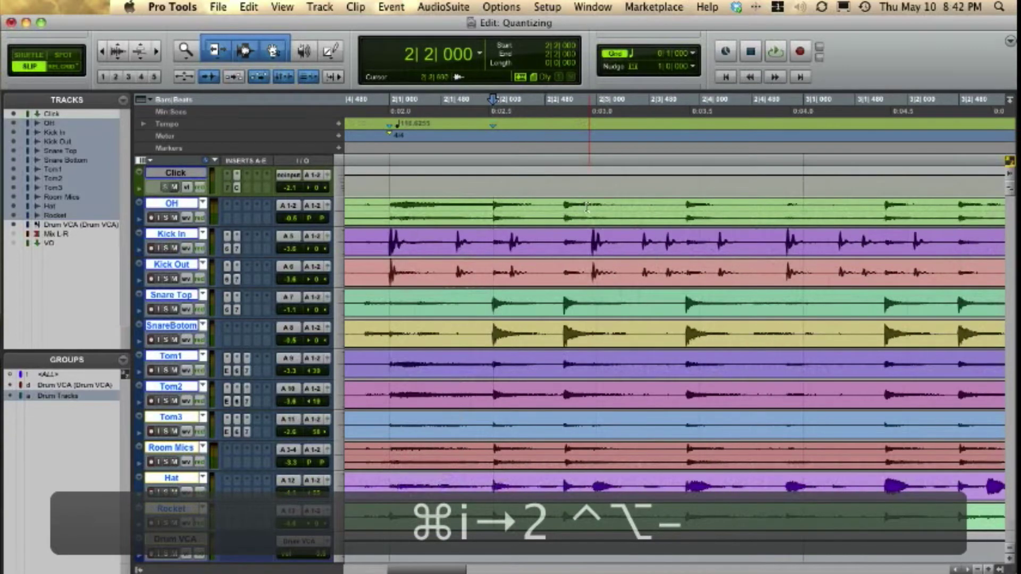
- Audition from beat 2 of bar 2, locate the third-beat kick transient and mark it as 2|3|000 with a Bar|Beat Marker
{"action": "key", "text": "space"}
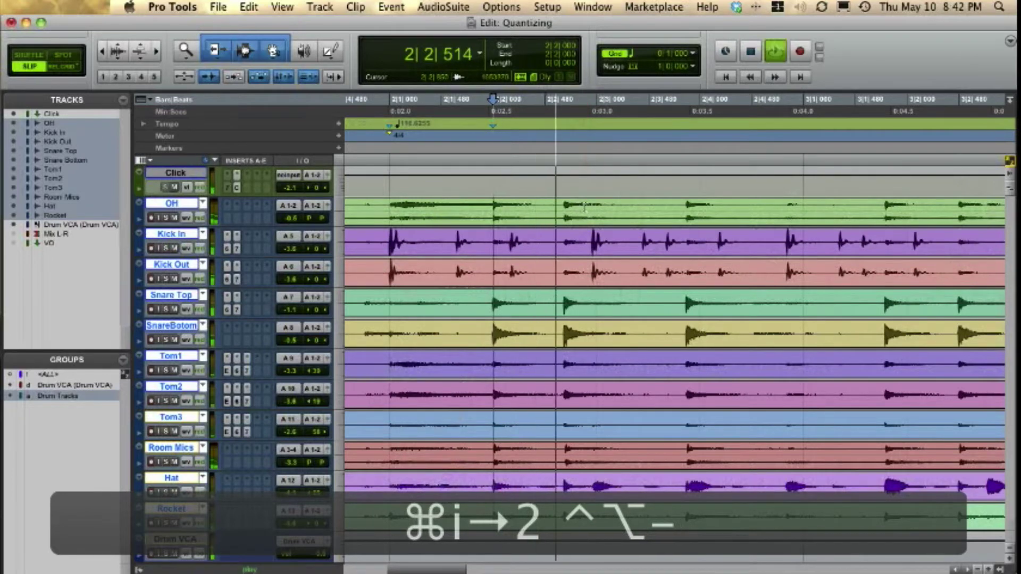
{"action": "key", "text": "space"}
{"action": "left_click", "coordinate": [587, 205]}
{"action": "left_click", "coordinate": [590, 204]}
{"action": "key", "text": "super+i"}
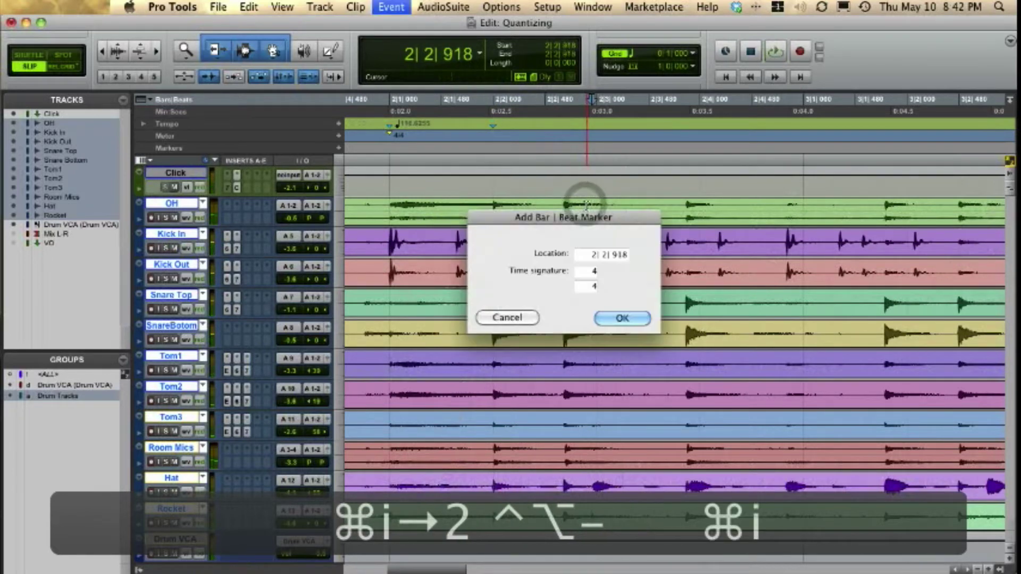
{"action": "key", "text": "Right"}
{"action": "type", "text": "3"}
{"action": "key", "text": "Return"}
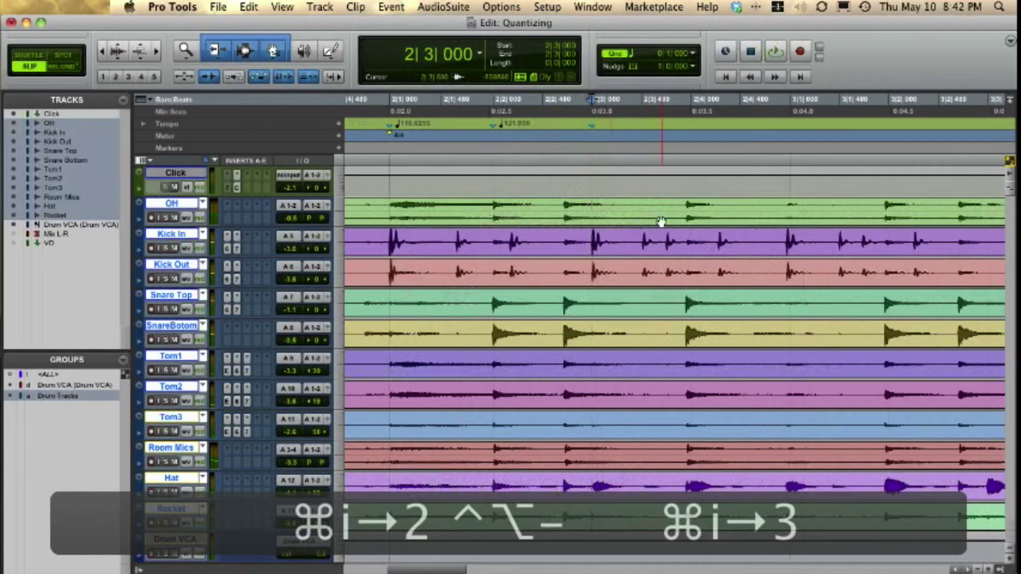
- Locate the fourth-beat snare transient in bar 2 and add a Bar|Beat Marker there at 2|4|000
{"action": "key", "text": "space"}
{"action": "key", "text": "space"}
{"action": "left_click", "coordinate": [674, 206]}
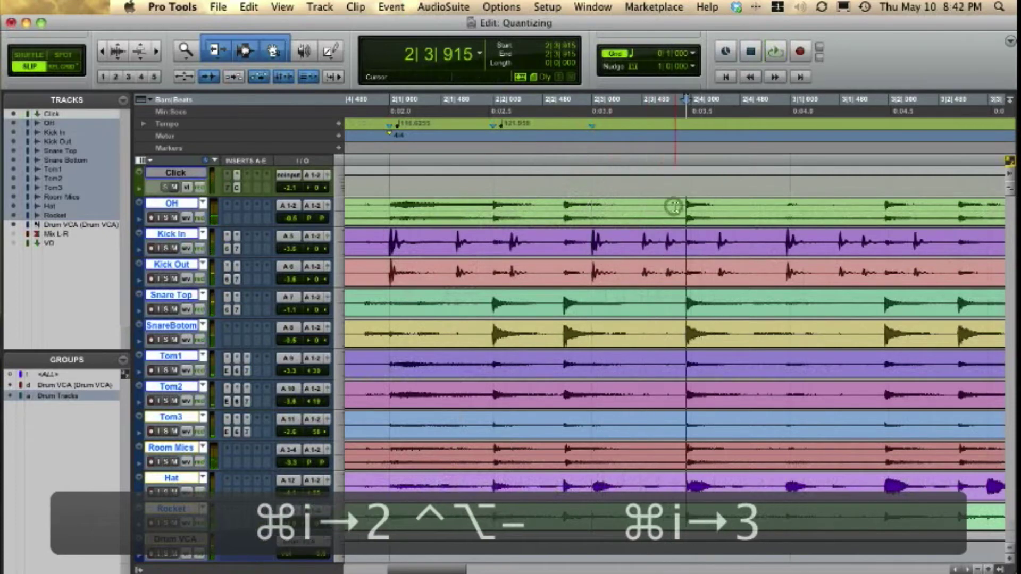
{"action": "key", "text": "super+i"}
{"action": "key", "text": "Right"}
{"action": "type", "text": "4"}
{"action": "key", "text": "Return"}
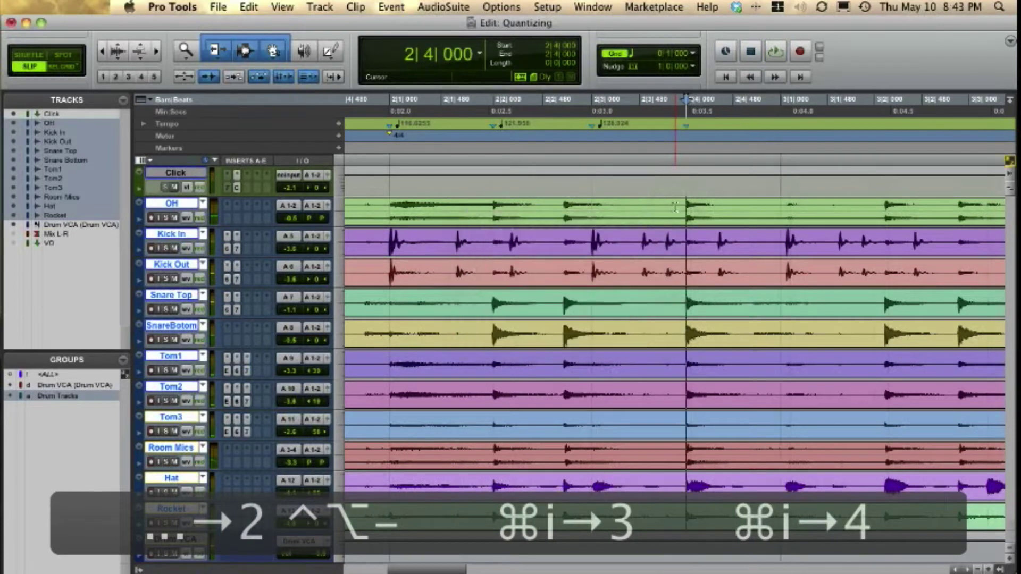
- Locate the kick transient that opens bar 3 and add a Bar|Beat Marker there at 3|1|000
{"action": "key", "text": "space"}
{"action": "key", "text": "space"}
{"action": "left_click", "coordinate": [773, 198]}
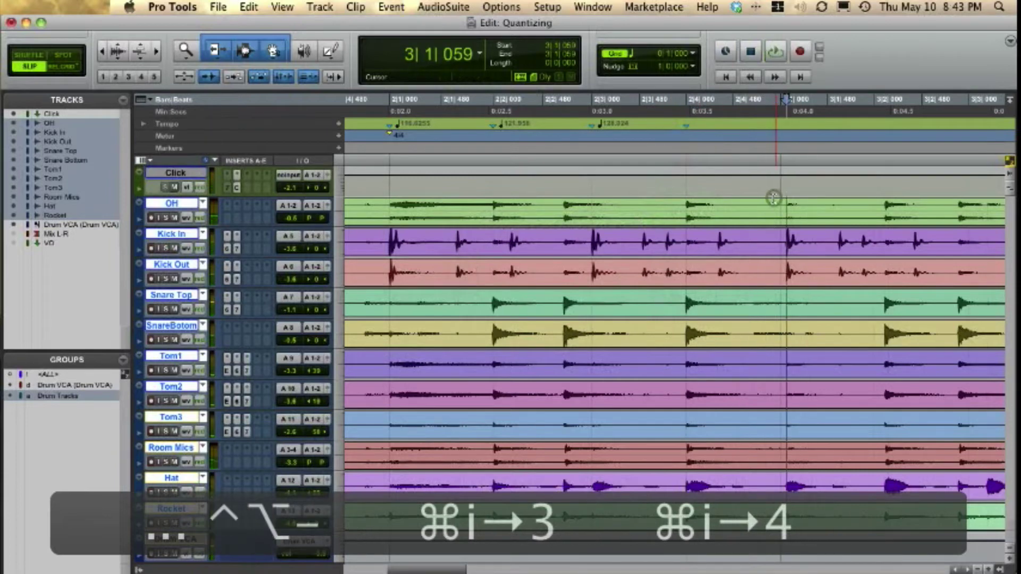
{"action": "key", "text": "super+i"}
{"action": "key", "text": "Right"}
{"action": "type", "text": "1"}
{"action": "key", "text": "Return"}
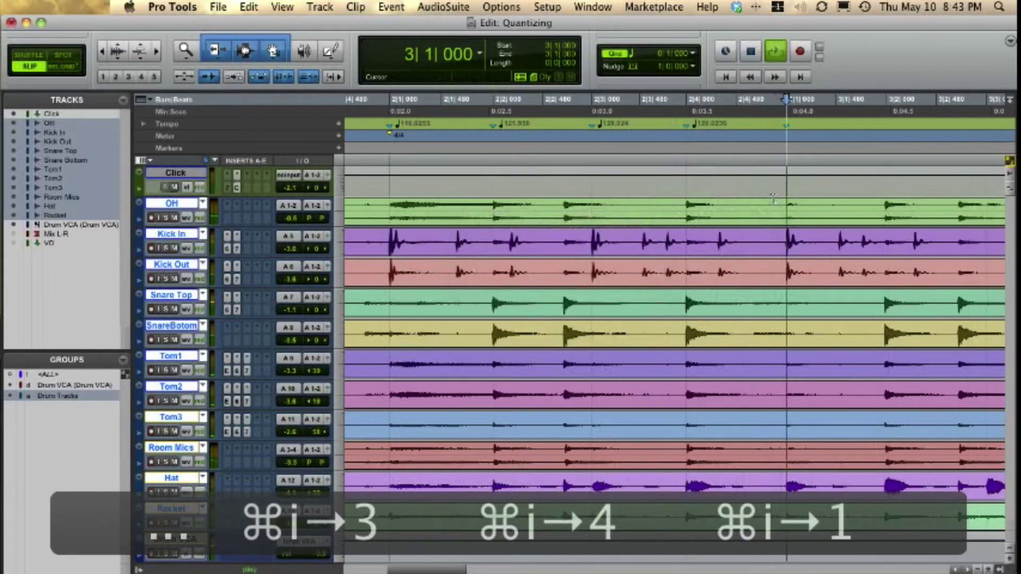
- Locate the first snare transient in bar 3 and add a Bar|Beat Marker there at 3|2|000
{"action": "key", "text": "space"}
- Audition from beat 2 of bar 3, locate the fourth-beat snare transient and mark it as 3|4|000 with a Bar|Beat Marker
{"action": "key", "text": "space"}
{"action": "left_click", "coordinate": [685, 202]}
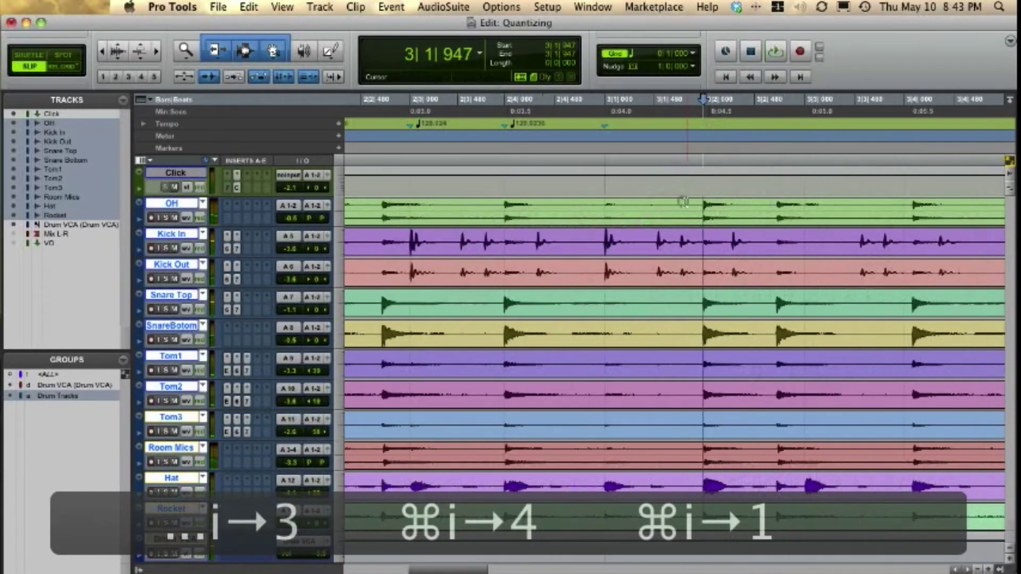
{"action": "key", "text": "super+i"}
{"action": "key", "text": "Right"}
{"action": "type", "text": "2"}
{"action": "key", "text": "Return"}
{"action": "key", "text": "space"}
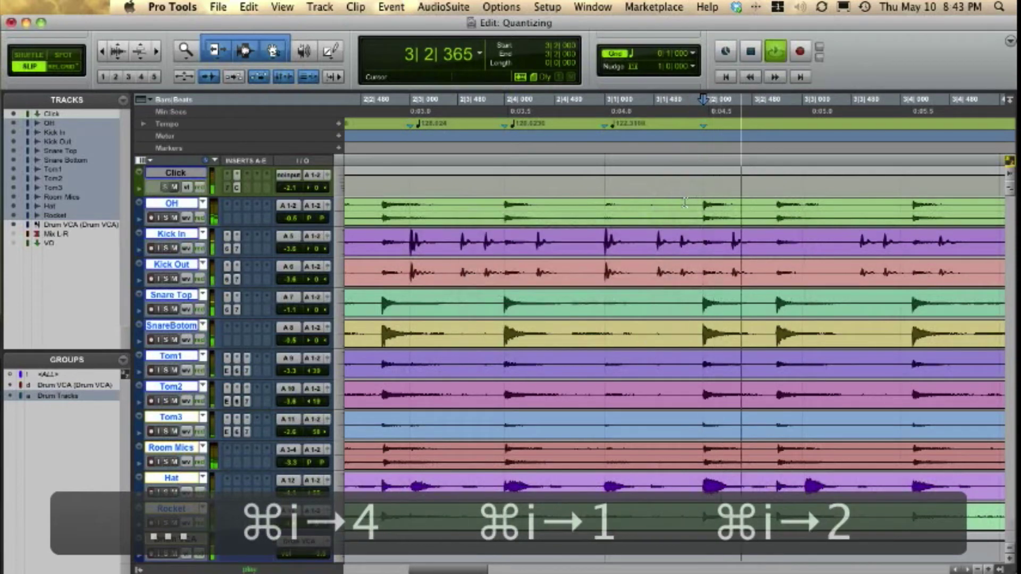
{"action": "key", "text": "space"}
{"action": "left_click", "coordinate": [898, 202]}
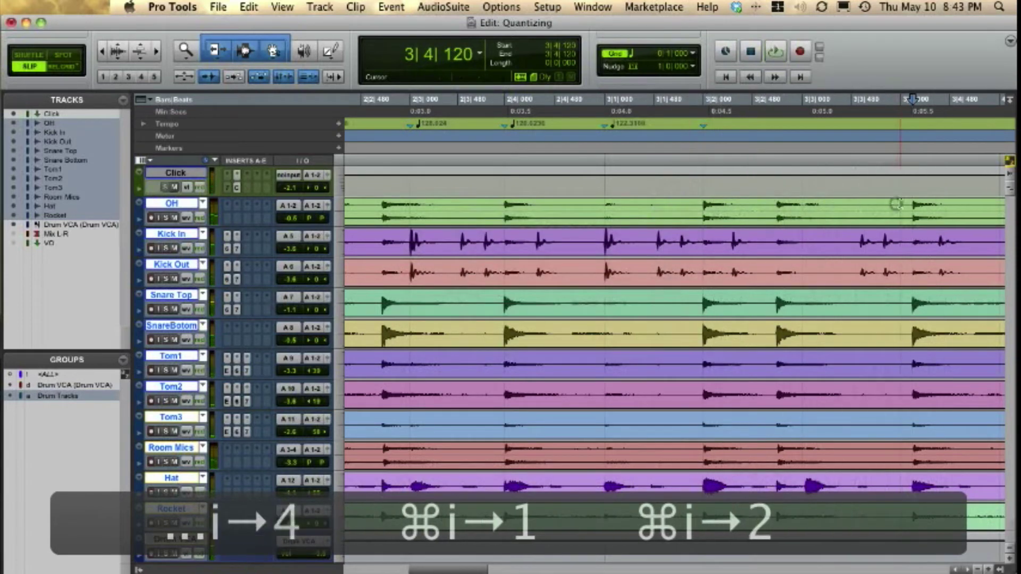
{"action": "key", "text": "super+i"}
{"action": "key", "text": "Right"}
{"action": "type", "text": "4"}
{"action": "key", "text": "Return"}
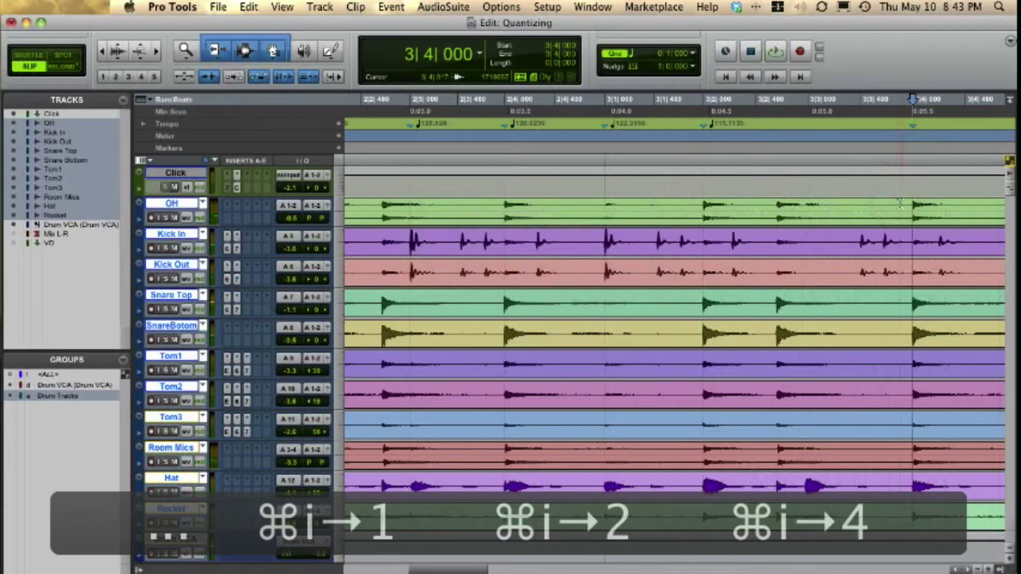
- Locate the loud kick transient opening bar 4 and add a Bar|Beat Marker there, entering beat 5 of bar 3 as its location
{"action": "left_click", "coordinate": [683, 195]}
{"action": "key", "text": "space"}
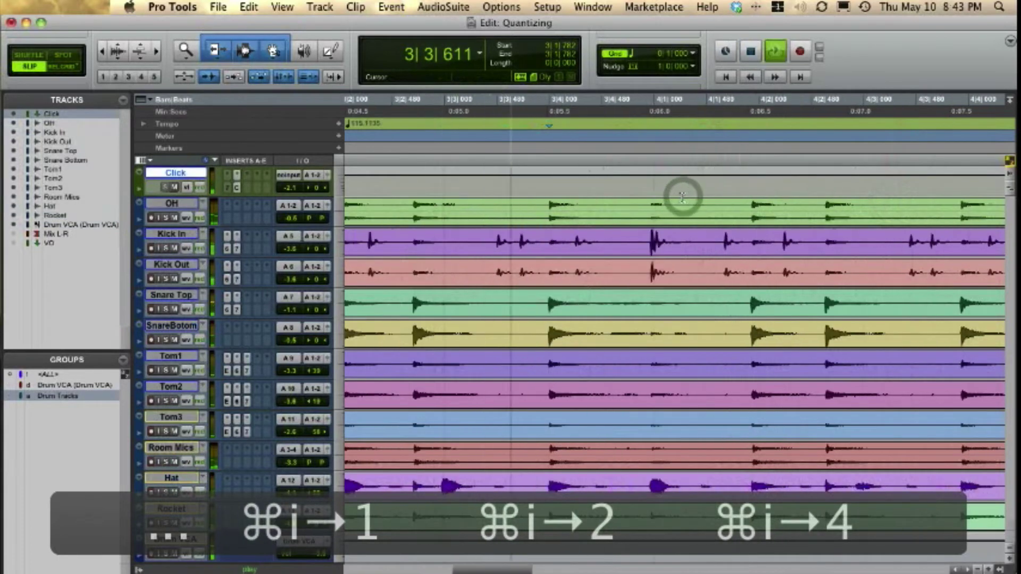
{"action": "key", "text": "space"}
{"action": "left_click", "coordinate": [640, 205]}
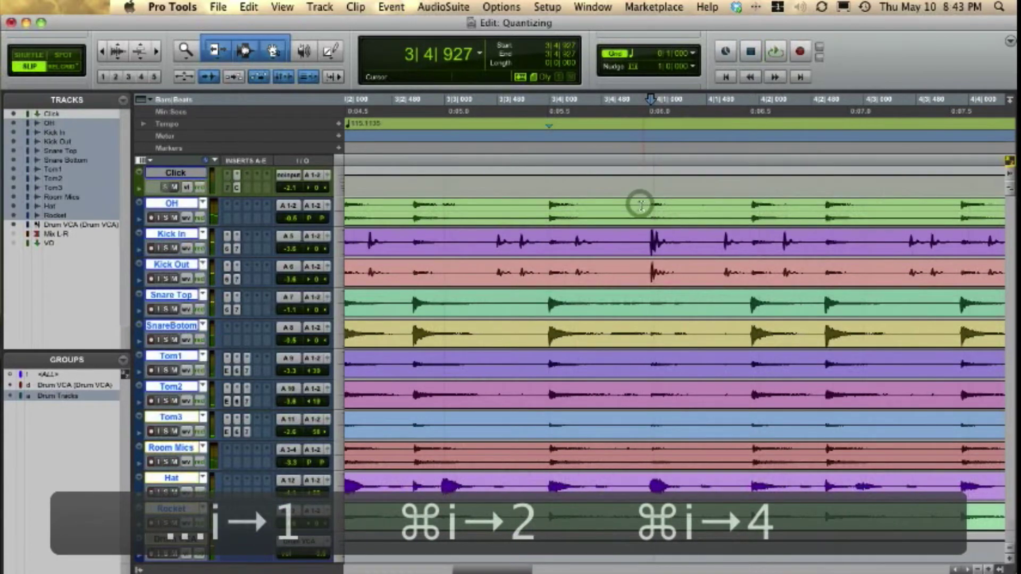
{"action": "key", "text": "super+i"}
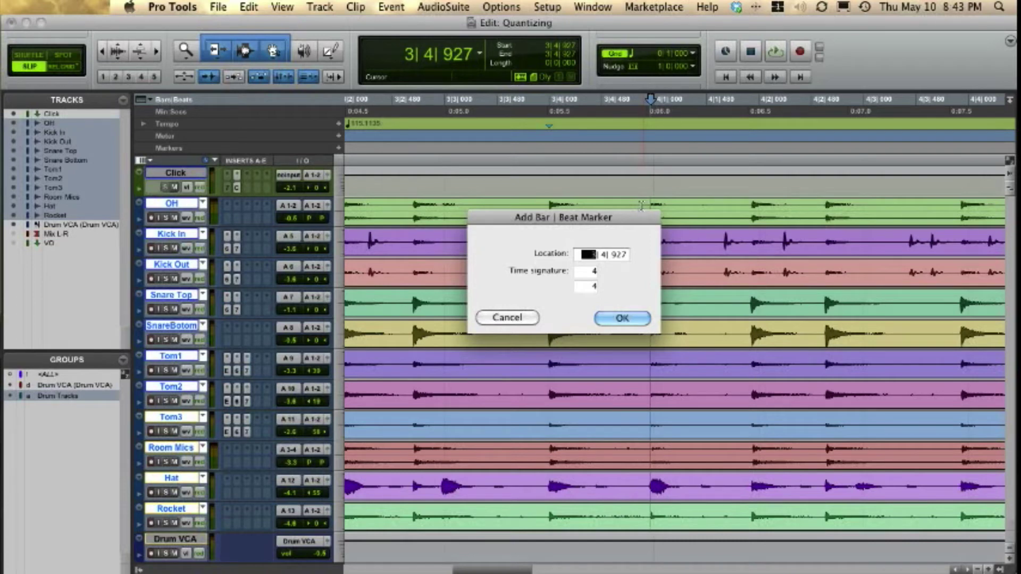
{"action": "key", "text": "Right"}
{"action": "type", "text": "5"}
{"action": "left_click", "coordinate": [622, 318]}
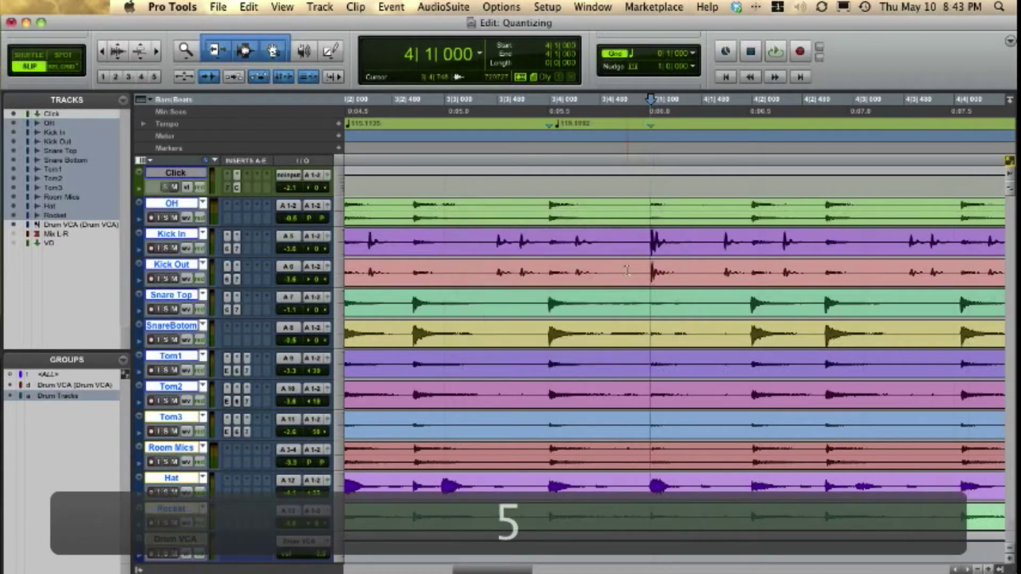
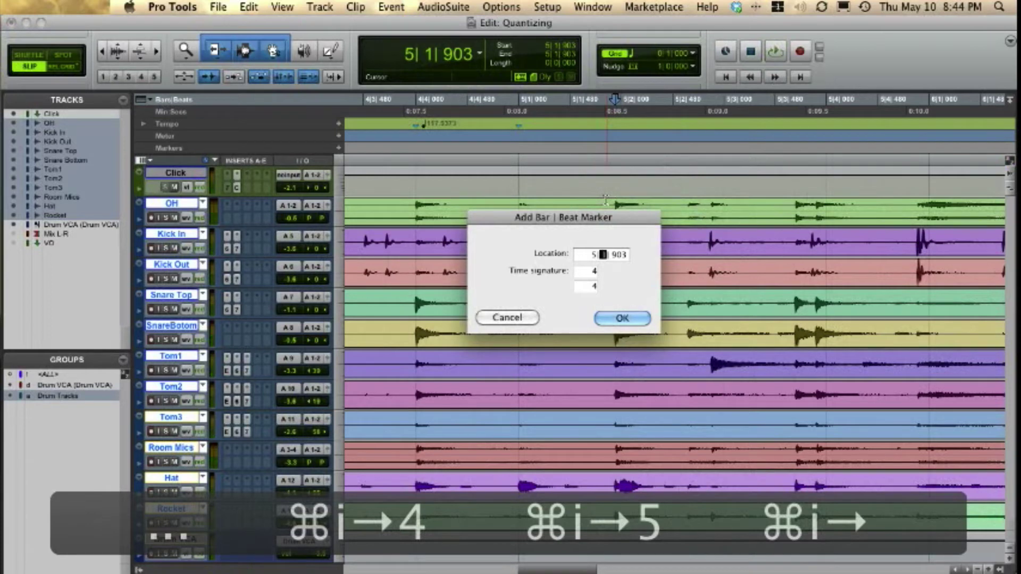
- Finish the Bar|Beat Marker with beat 2 of bar 5 as its location, and switch the edit mode to Relative Grid
{"action": "type", "text": "2"}
{"action": "key", "text": "Return"}
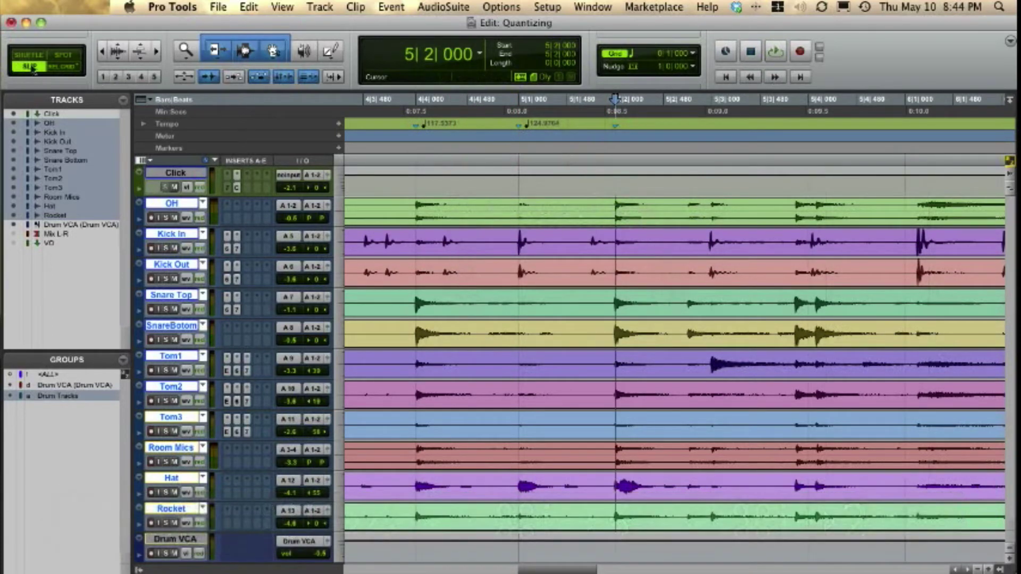
{"action": "left_click", "coordinate": [63, 68]}
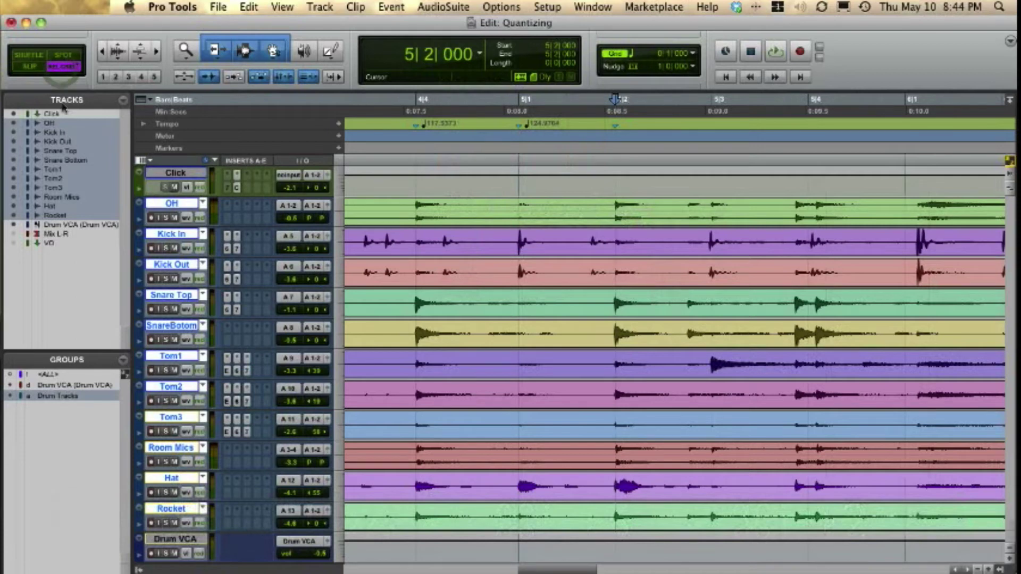
- Locate the kick transient at the third beat of bar 5 and add a Bar|Beat Marker there at 5|3|000
{"action": "left_click", "coordinate": [703, 205]}
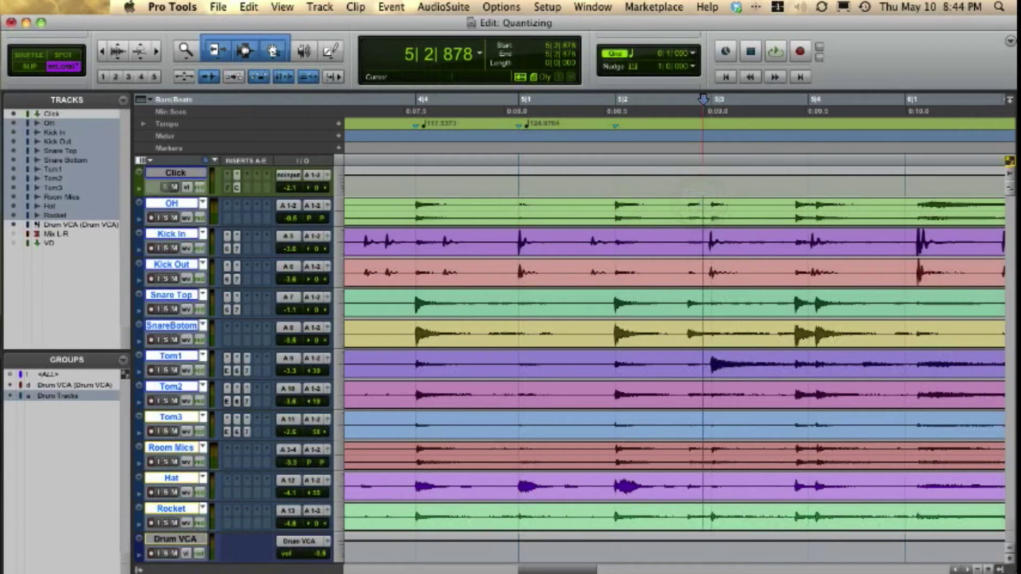
{"action": "key", "text": "Tab"}
{"action": "key", "text": "super+i"}
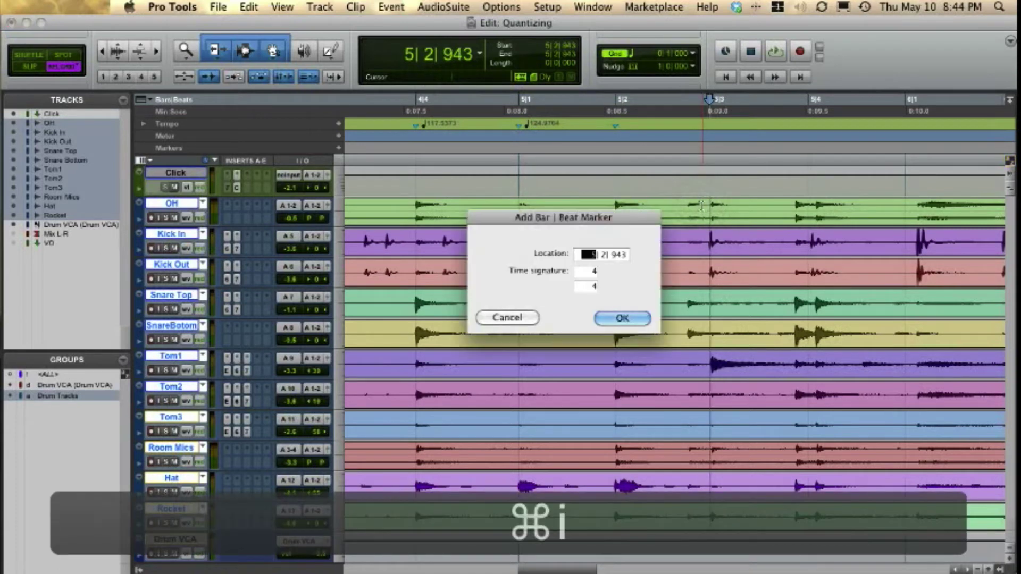
{"action": "key", "text": "Right"}
{"action": "type", "text": "3"}
{"action": "key", "text": "Return"}
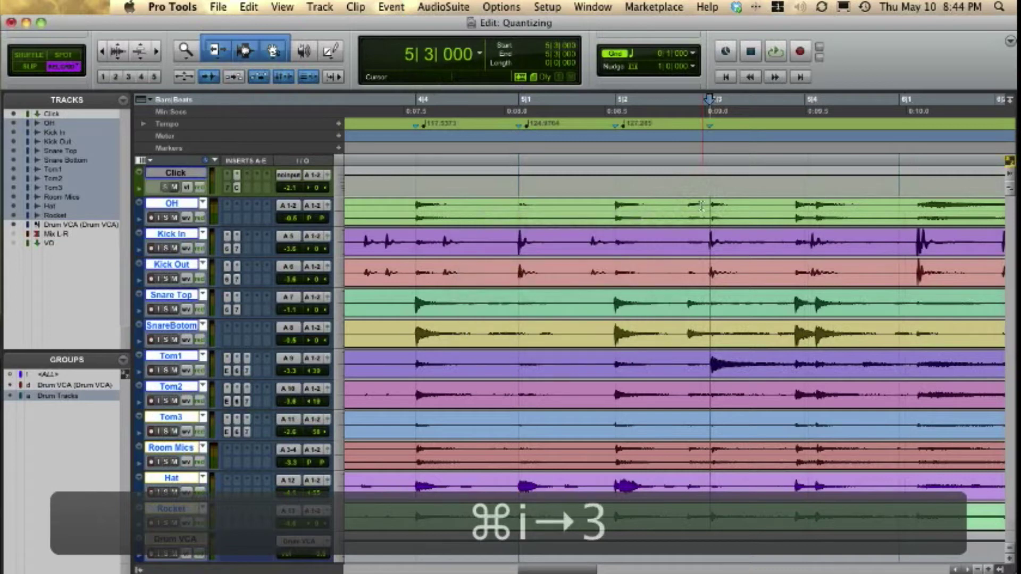
- Audition from beat 3 of bar 5, locate the second of the two close snare hits and mark it as 5|4|000
{"action": "key", "text": "space"}
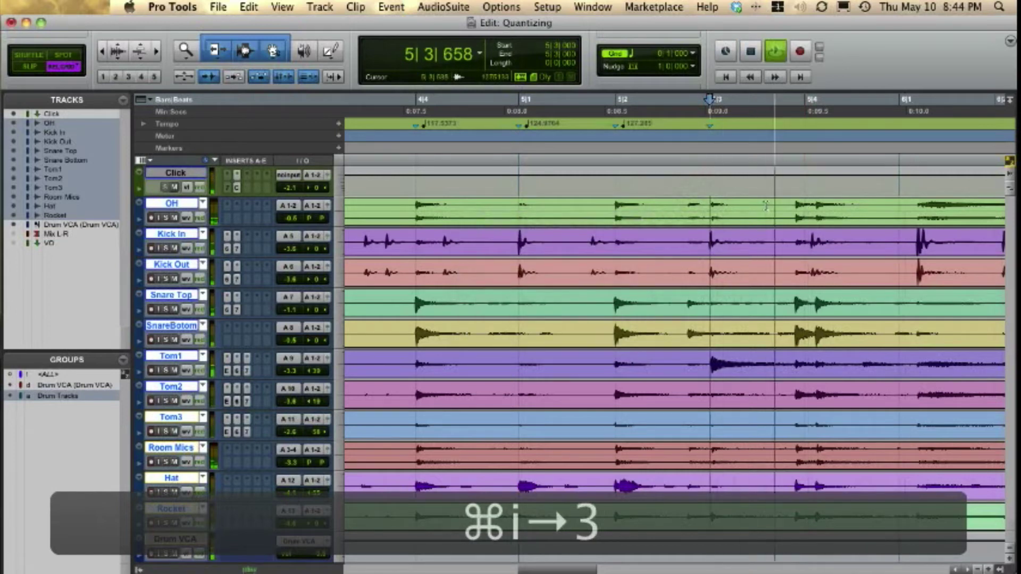
{"action": "key", "text": "space"}
{"action": "left_click", "coordinate": [806, 204]}
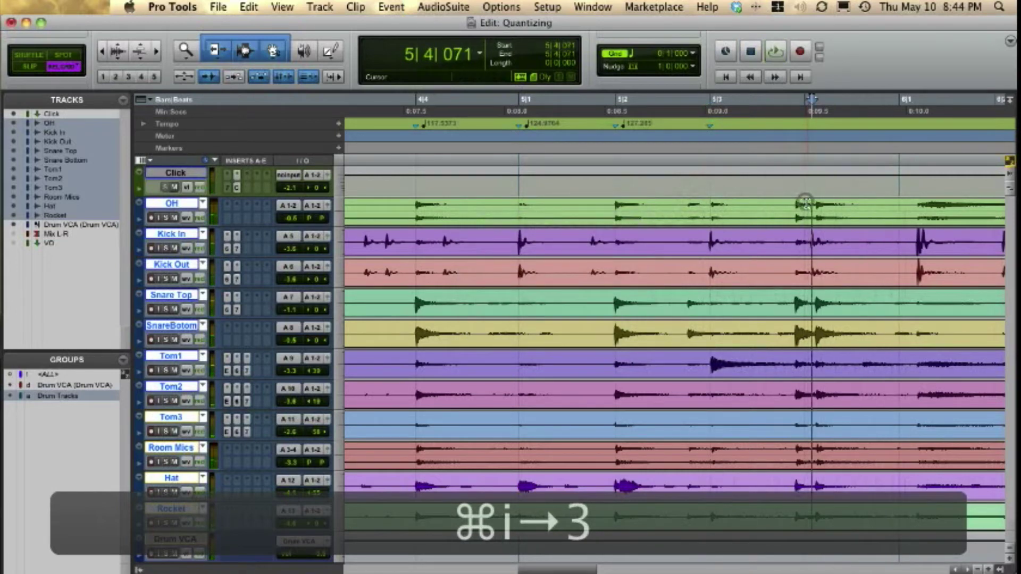
{"action": "left_click", "coordinate": [816, 203]}
{"action": "key", "text": "super+i"}
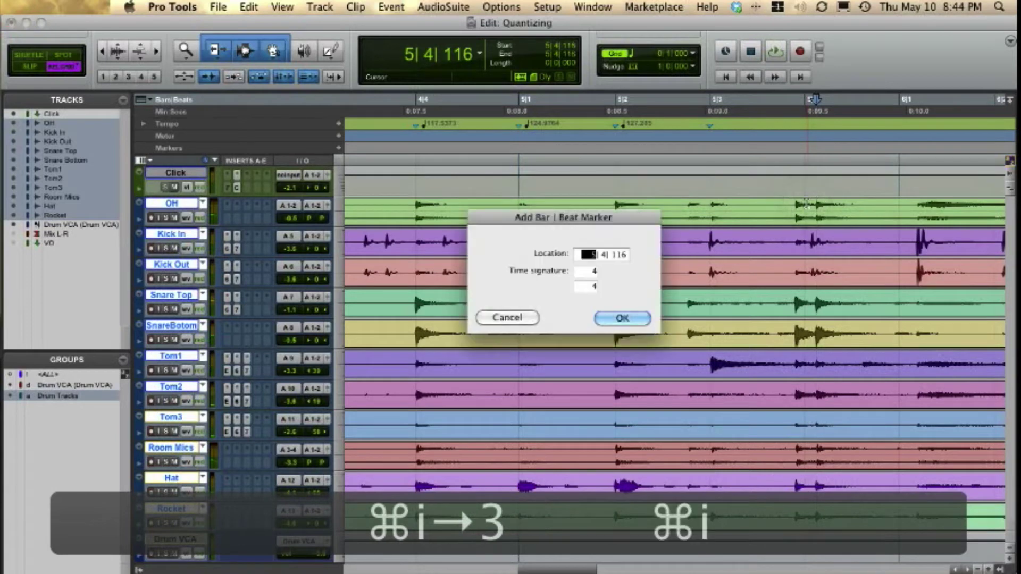
{"action": "key", "text": "Right"}
{"action": "type", "text": "504"}
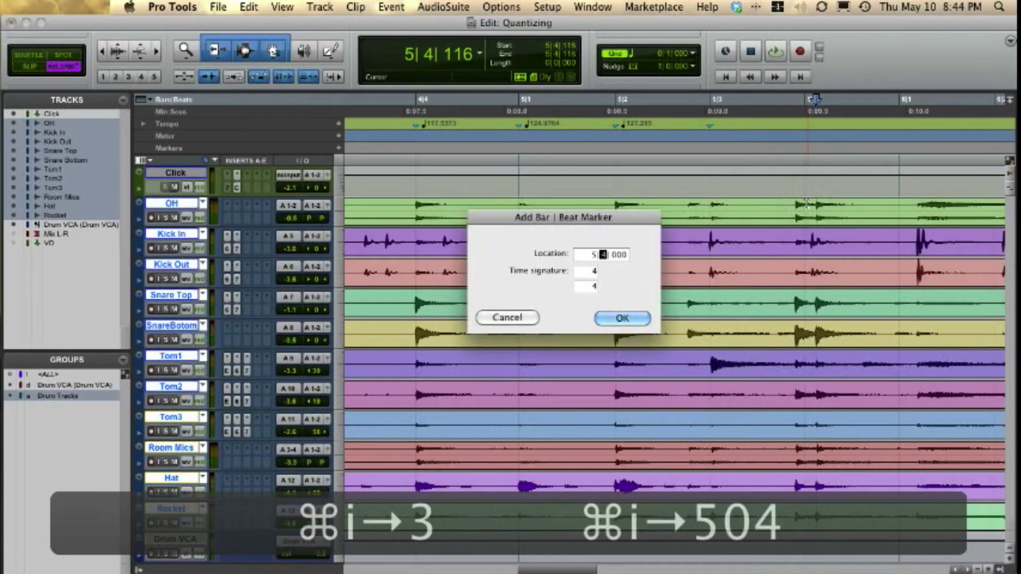
{"action": "key", "text": "Return"}
- Locate the loud kick transient opening bar 6 and add a Bar|Beat Marker there, entering beat 5 of bar 5 as its location
{"action": "key", "text": "space"}
{"action": "scroll", "coordinate": [806, 204], "scroll_direction": "right", "scroll_amount": 5}
{"action": "key", "text": "space"}
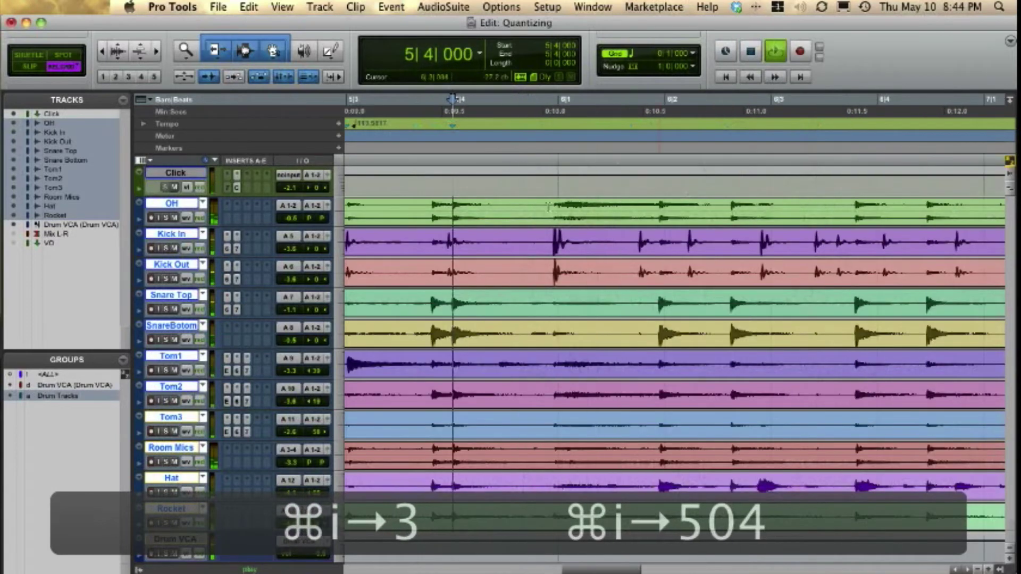
{"action": "left_click", "coordinate": [527, 207]}
{"action": "key", "text": "Tab"}
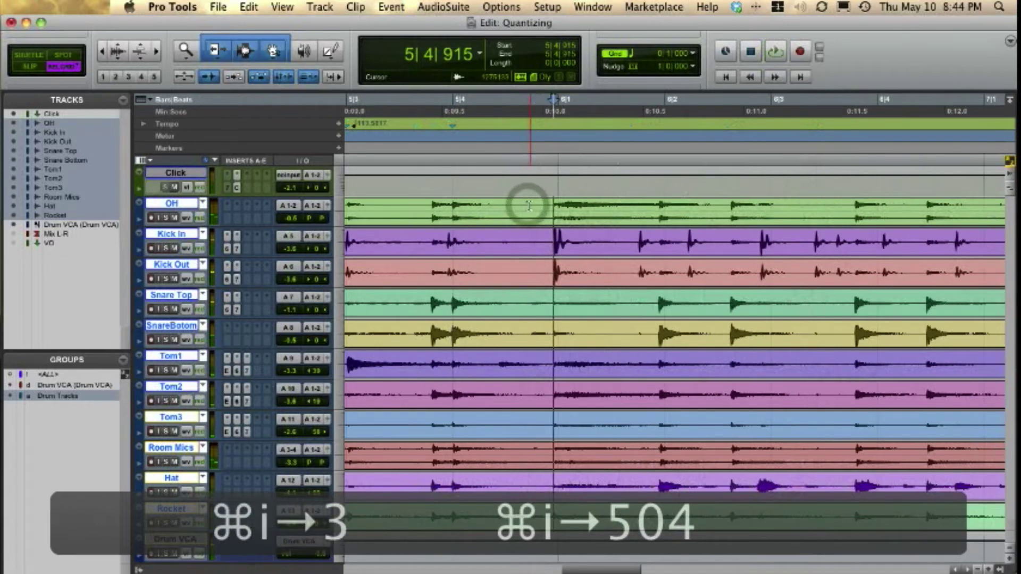
{"action": "key", "text": "super+i"}
{"action": "type", "text": "5| 5| 000"}
{"action": "key", "text": "Return"}
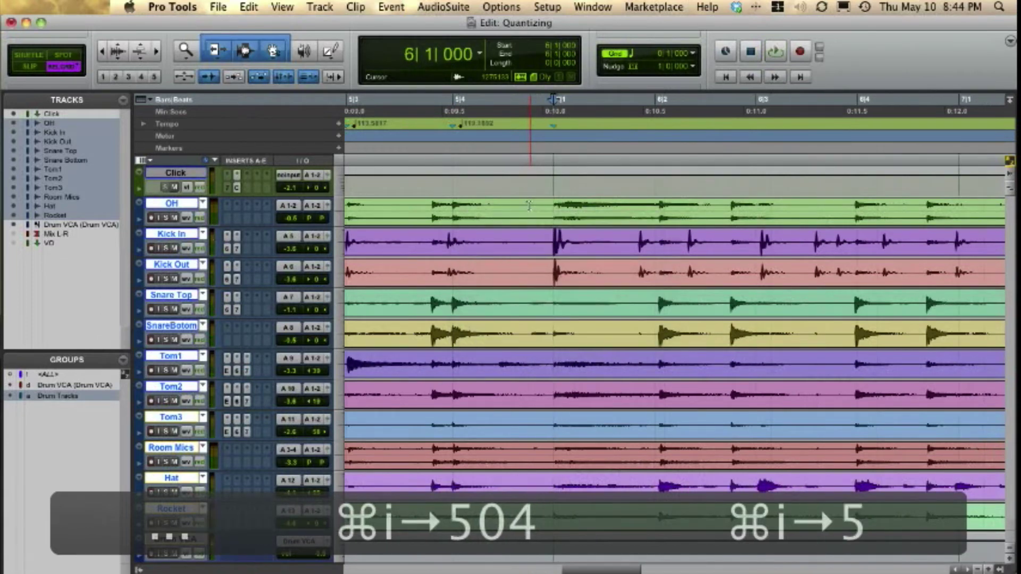
- Audition the start of bar 6, locate its first snare transient and add a Bar|Beat Marker there at 6|2|000
{"action": "key", "text": "space"}
{"action": "key", "text": "space"}
{"action": "left_click", "coordinate": [649, 206]}
{"action": "key", "text": "Tab"}
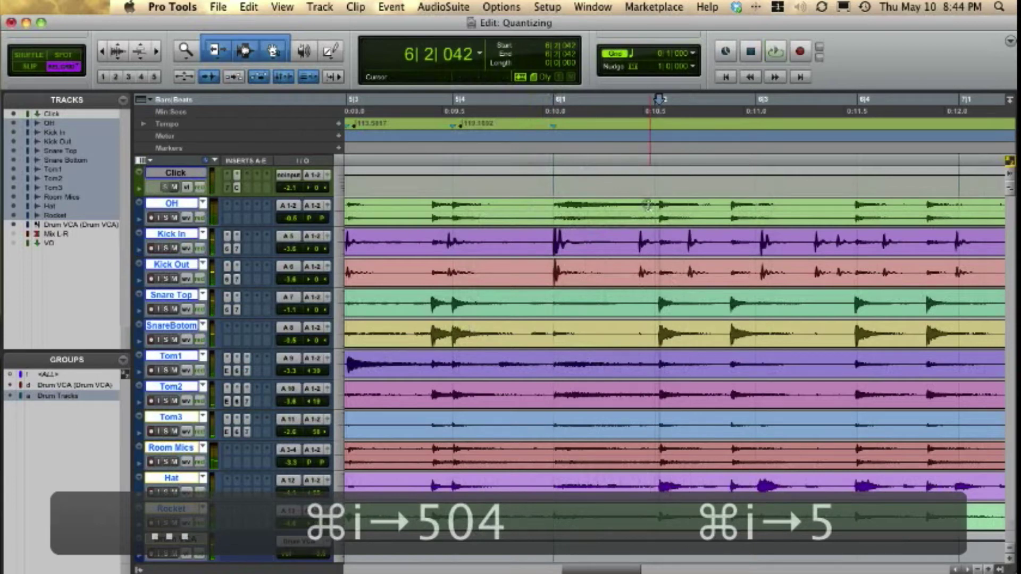
{"action": "key", "text": "super+i"}
{"action": "type", "text": "2| 000"}
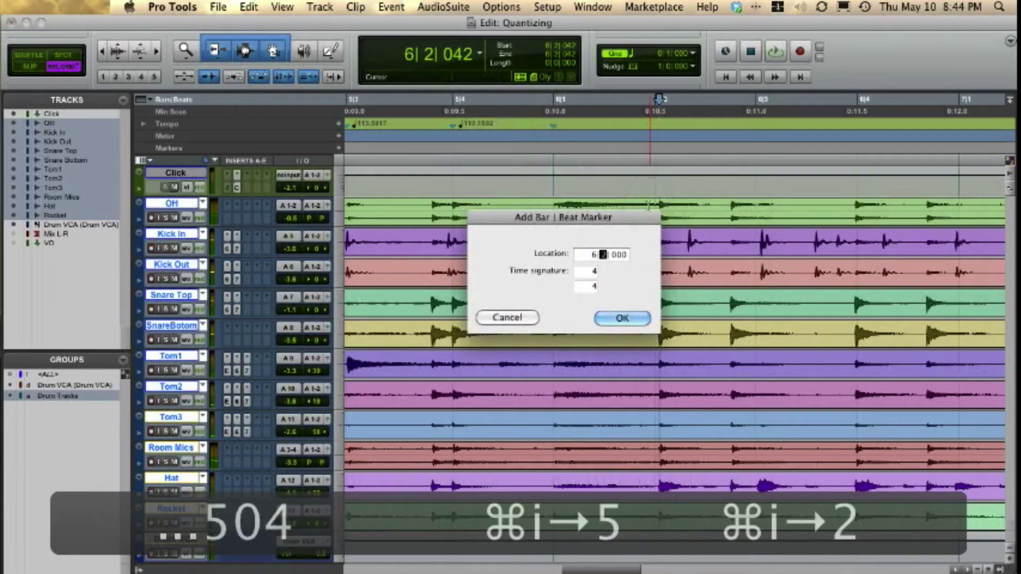
{"action": "key", "text": "Return"}
- Locate the kick transient on the third beat of bar 6 and add a Bar|Beat Marker there at 6|3|000
{"action": "key", "text": "space"}
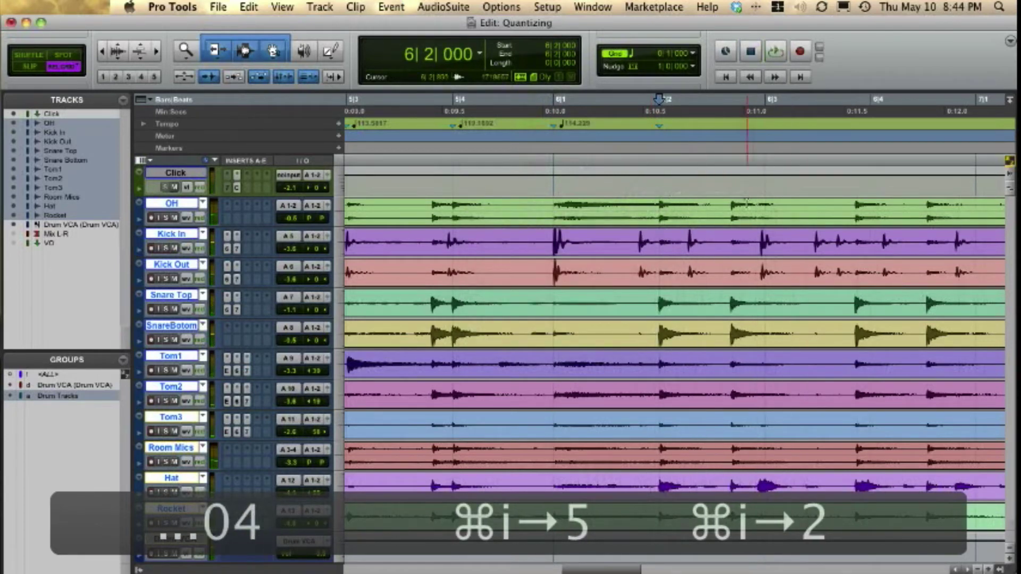
{"action": "left_click", "coordinate": [746, 202]}
{"action": "key", "text": "super+i"}
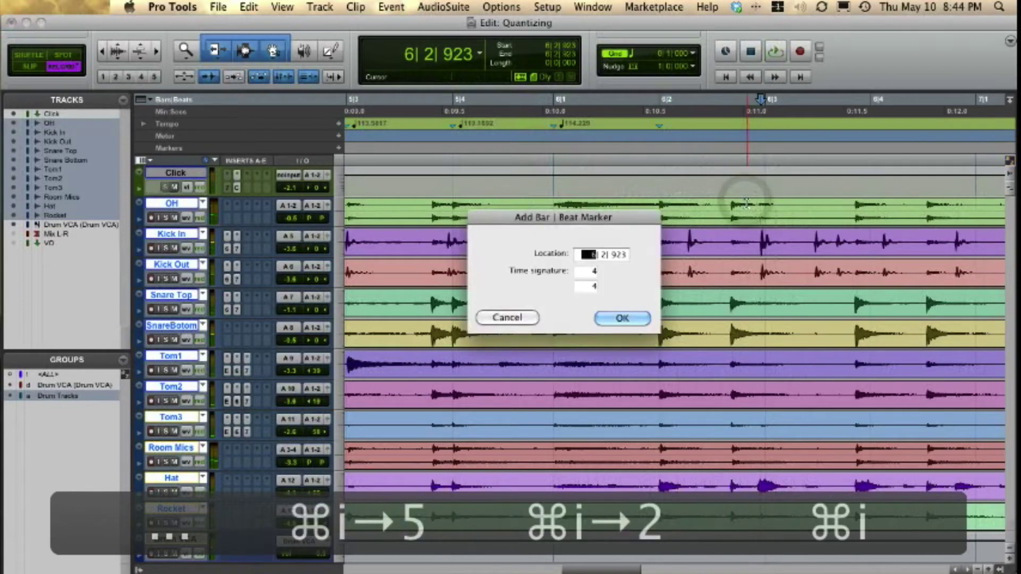
{"action": "type", "text": "3"}
{"action": "key", "text": "Return"}
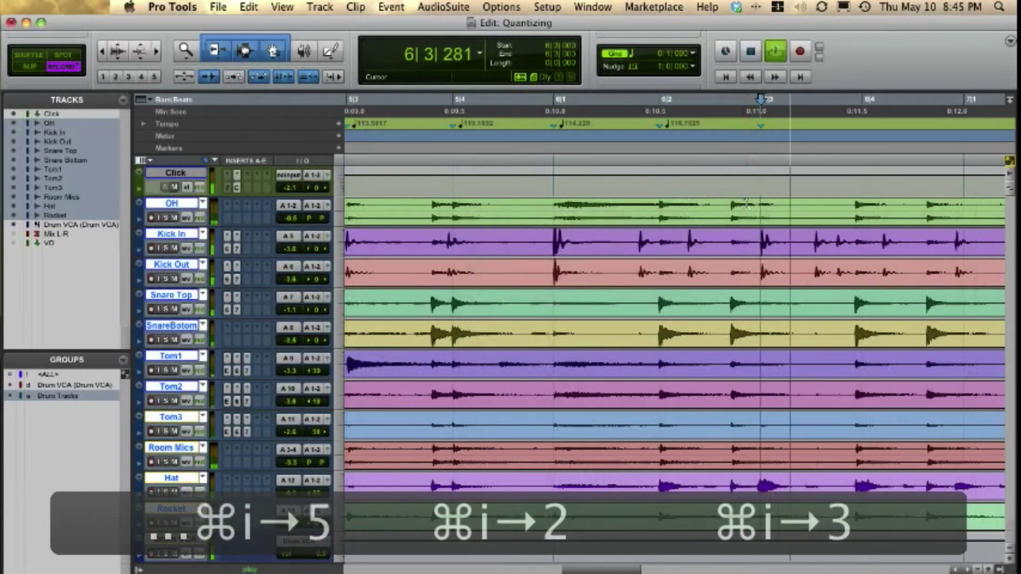
- Locate the fourth-beat snare transient in bar 6 and add a Bar|Beat Marker there at 6|4|000
{"action": "key", "text": "space"}
{"action": "left_click", "coordinate": [849, 210]}
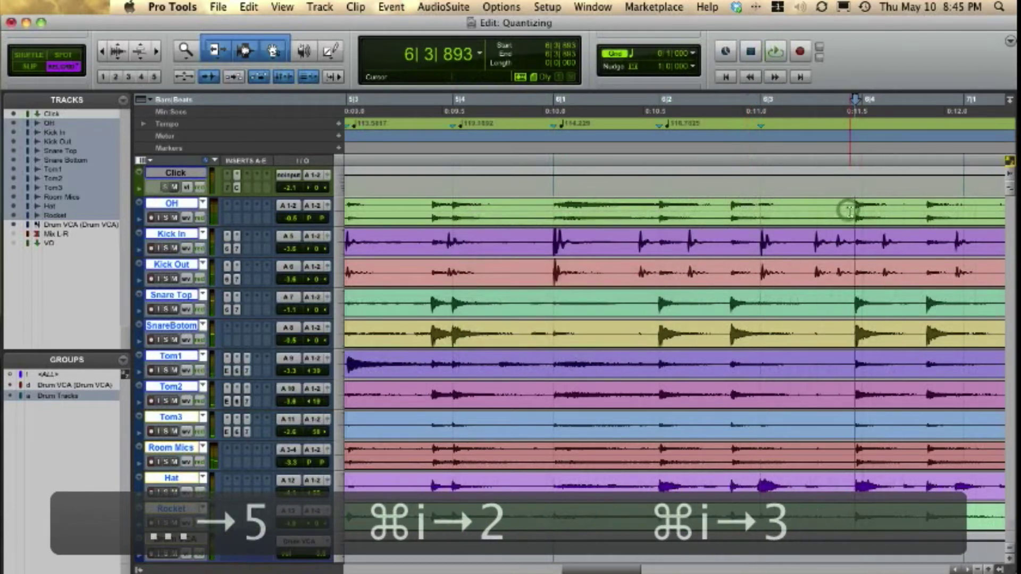
{"action": "key", "text": "super+i"}
{"action": "type", "text": "4"}
{"action": "key", "text": "Return"}
- Audition from beat 4 of bar 6 and locate the kick transient that opens bar 7
{"action": "key", "text": "space"}
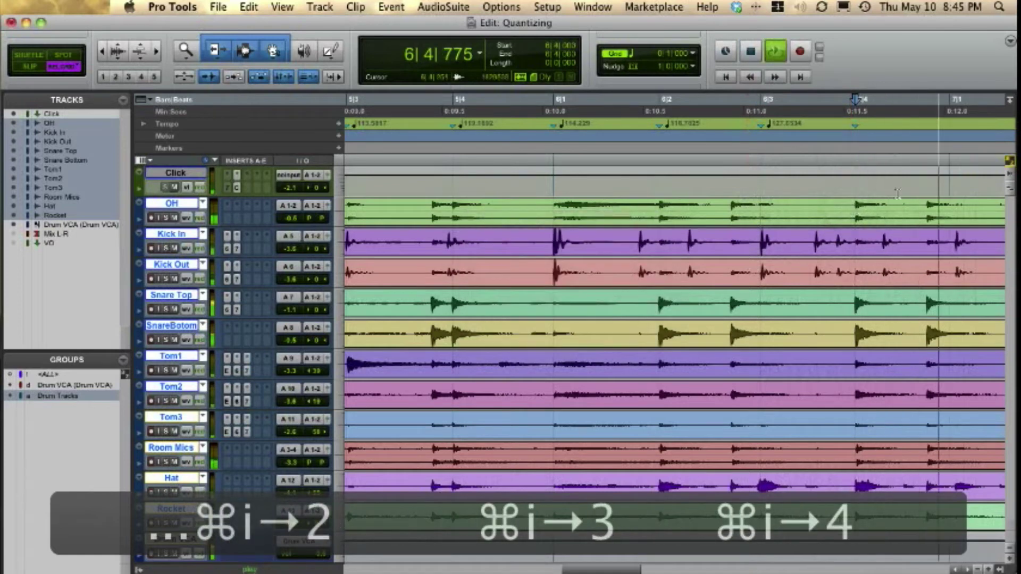
{"action": "key", "text": "space"}
{"action": "left_click", "coordinate": [950, 207]}
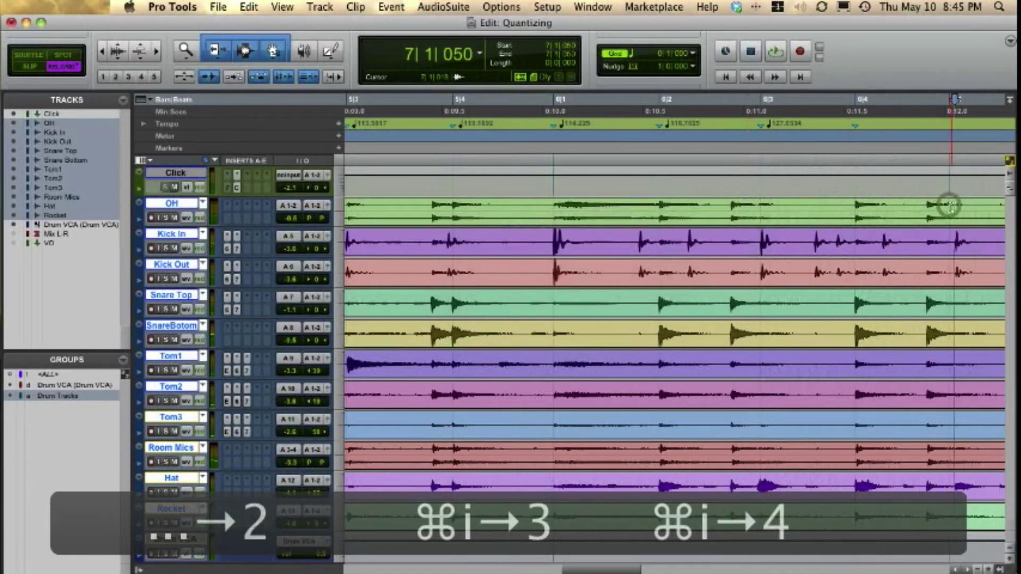
{"action": "key", "text": "super+i"}
{"action": "type", "text": "1"}
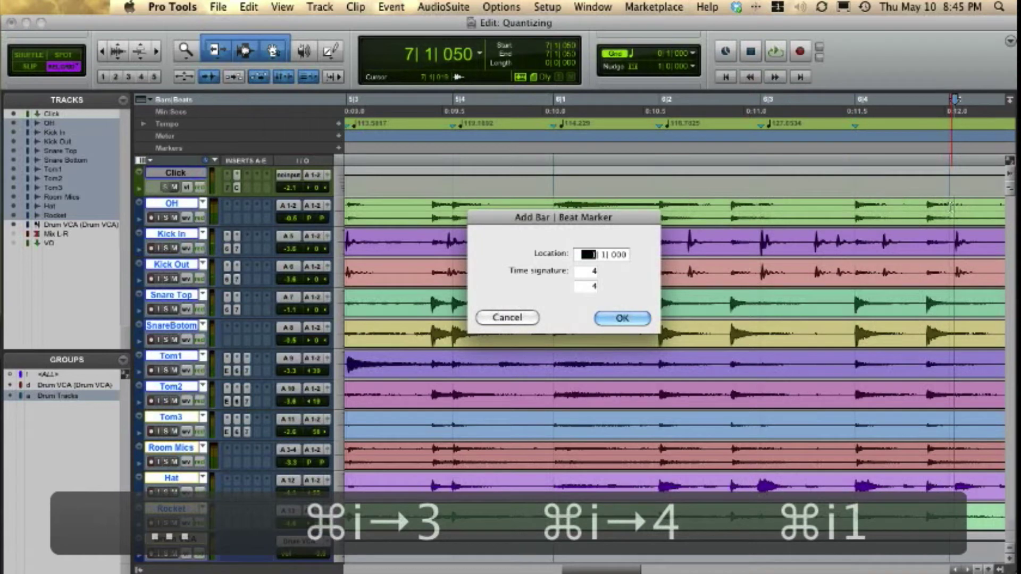
{"action": "left_click", "coordinate": [496, 319]}
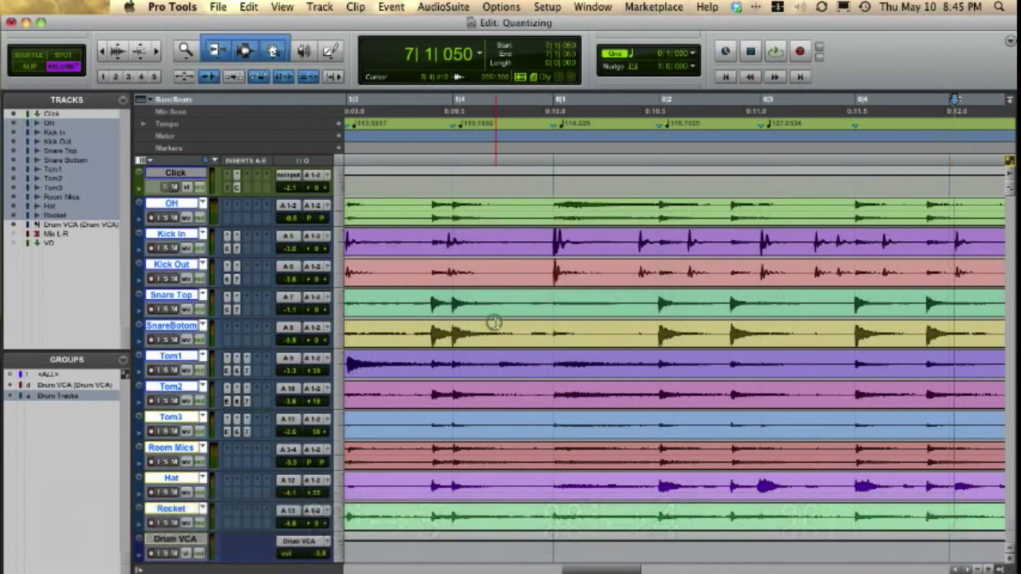
{"action": "left_click", "coordinate": [493, 324]}
- Add a Bar|Beat Marker at the located kick transient with 7|1|000 as its location
{"action": "key", "text": "super+i"}
{"action": "key", "text": "Right"}
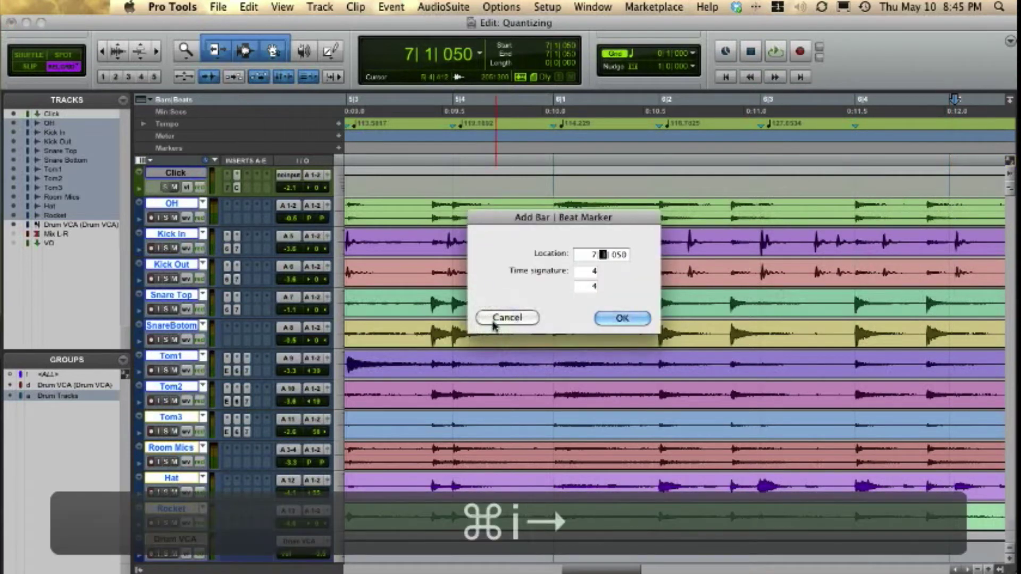
{"action": "type", "text": "1"}
{"action": "key", "text": "Return"}
- Locate the second-beat snare transient in bar 7 and add a Bar|Beat Marker there at 7|2|000
{"action": "scroll", "coordinate": [495, 323], "scroll_direction": "right", "scroll_amount": 6}
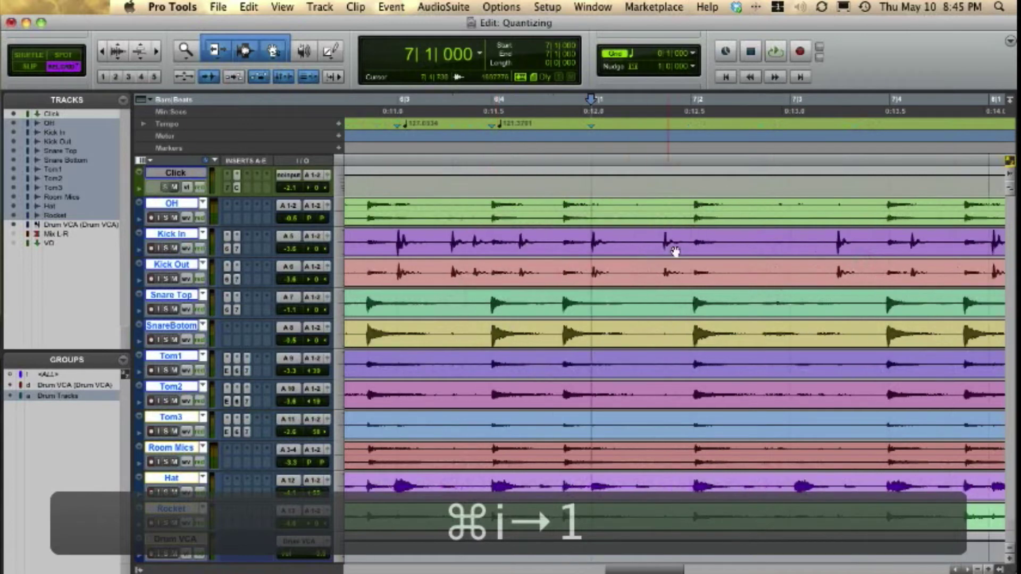
{"action": "key", "text": "Tab"}
{"action": "key", "text": "super+i"}
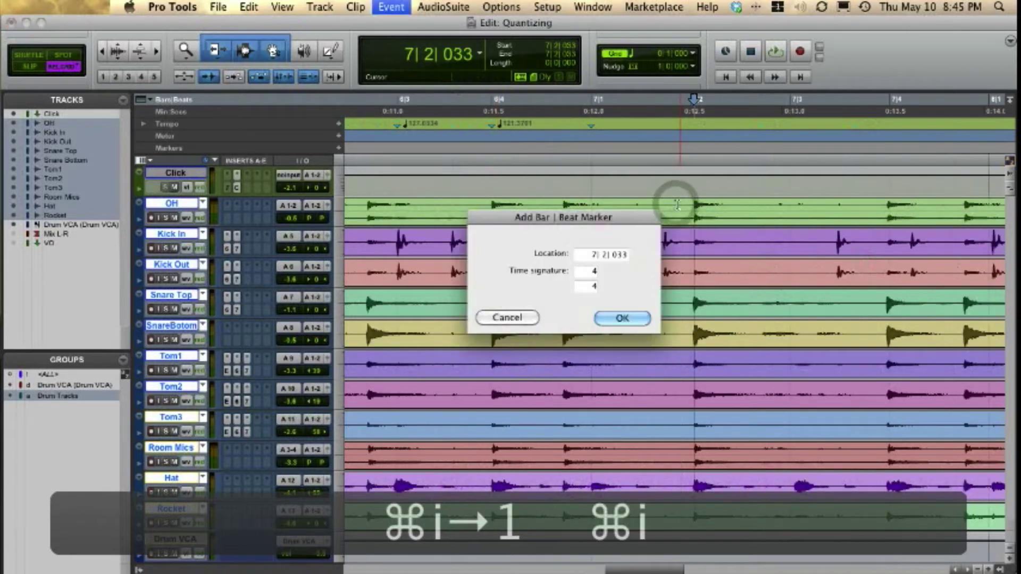
{"action": "key", "text": "Right"}
{"action": "type", "text": "2"}
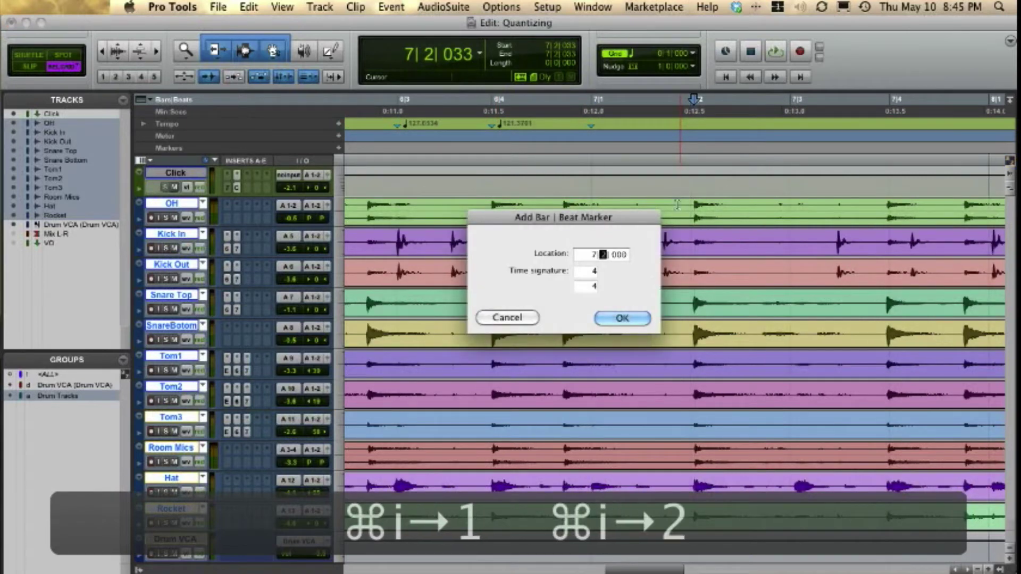
{"action": "key", "text": "Return"}
- Audition from beat 2 of bar 7, locate the fourth-beat snare transient and mark it as 7|4|000 with a Bar|Beat Marker
{"action": "key", "text": "space"}
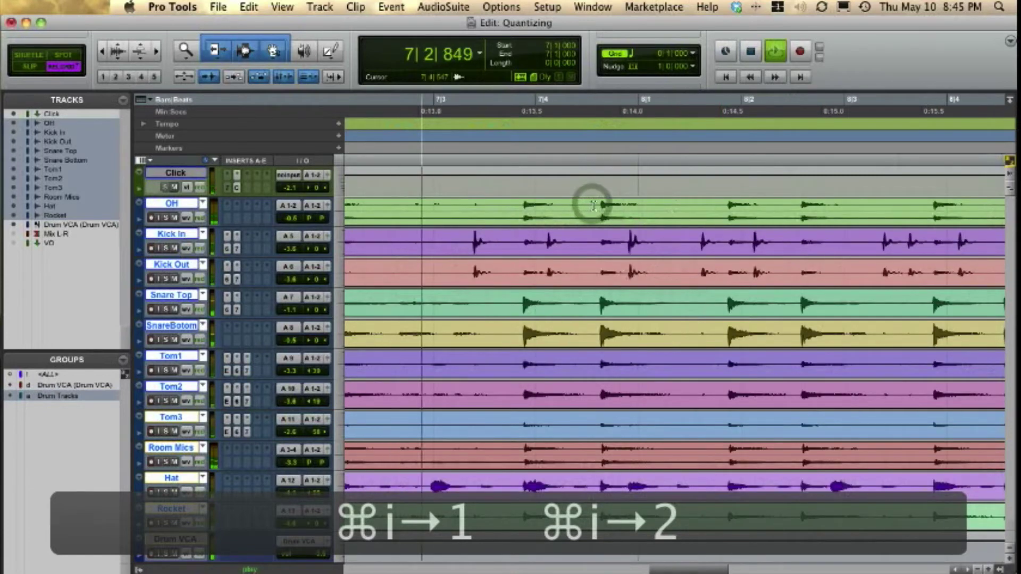
{"action": "key", "text": "space"}
{"action": "left_click", "coordinate": [508, 203]}
{"action": "key", "text": "Tab"}
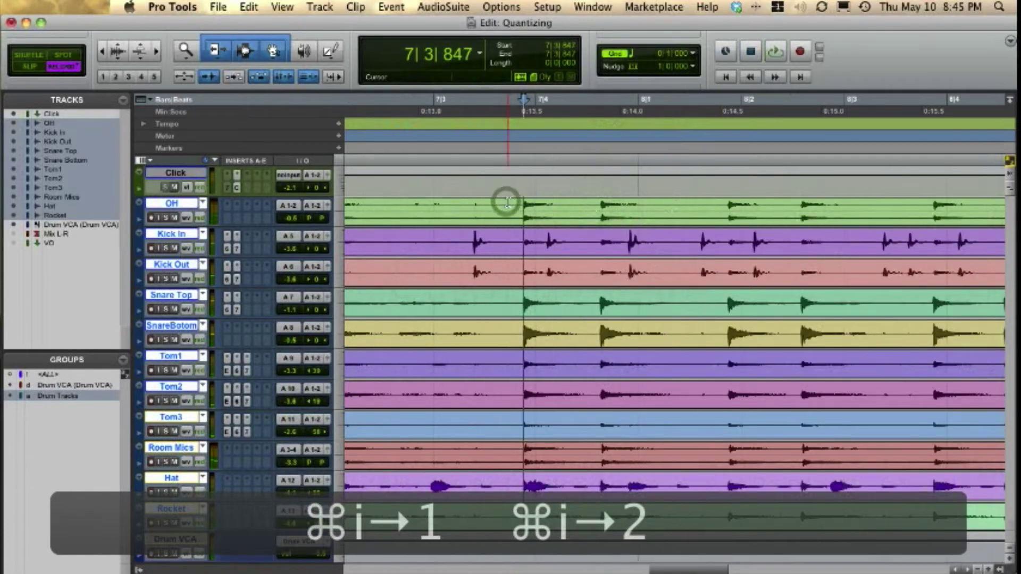
{"action": "key", "text": "super+i"}
{"action": "key", "text": "Right"}
{"action": "type", "text": "4"}
{"action": "key", "text": "Return"}
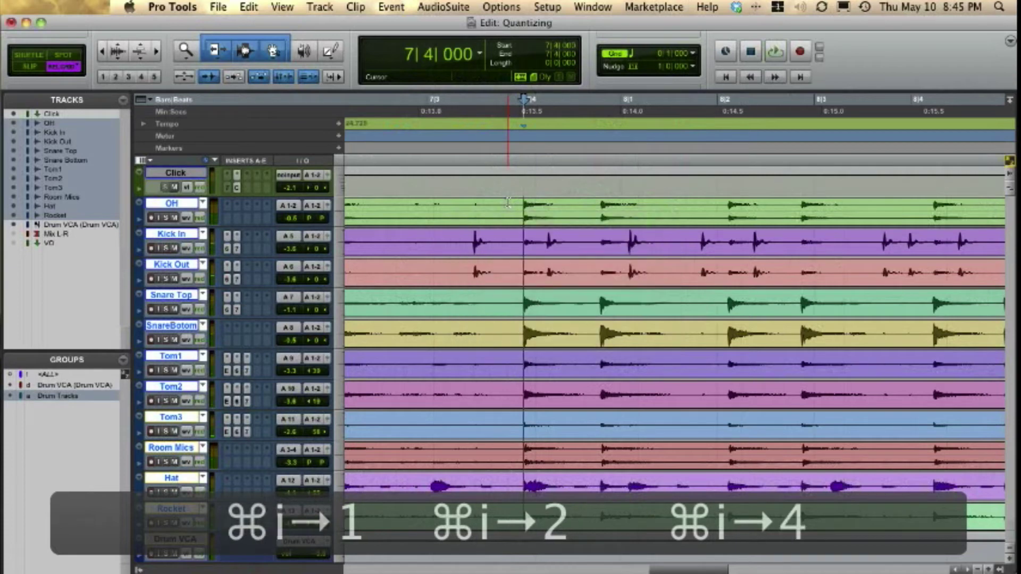
- Audition from beat 4 of bar 7, locate the kick transient opening bar 8 and add a Bar|Beat Marker there at 8|1|000
{"action": "key", "text": "space"}
{"action": "key", "text": "space"}
{"action": "key", "text": "Tab"}
{"action": "key", "text": "Tab"}
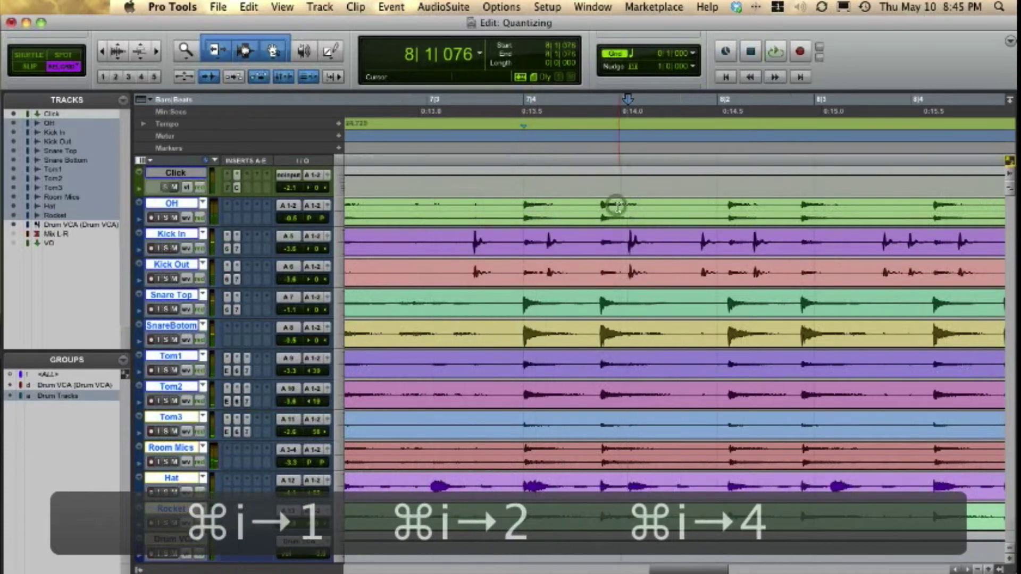
{"action": "key", "text": "super+i"}
{"action": "key", "text": "Right"}
{"action": "type", "text": "1"}
{"action": "key", "text": "Return"}
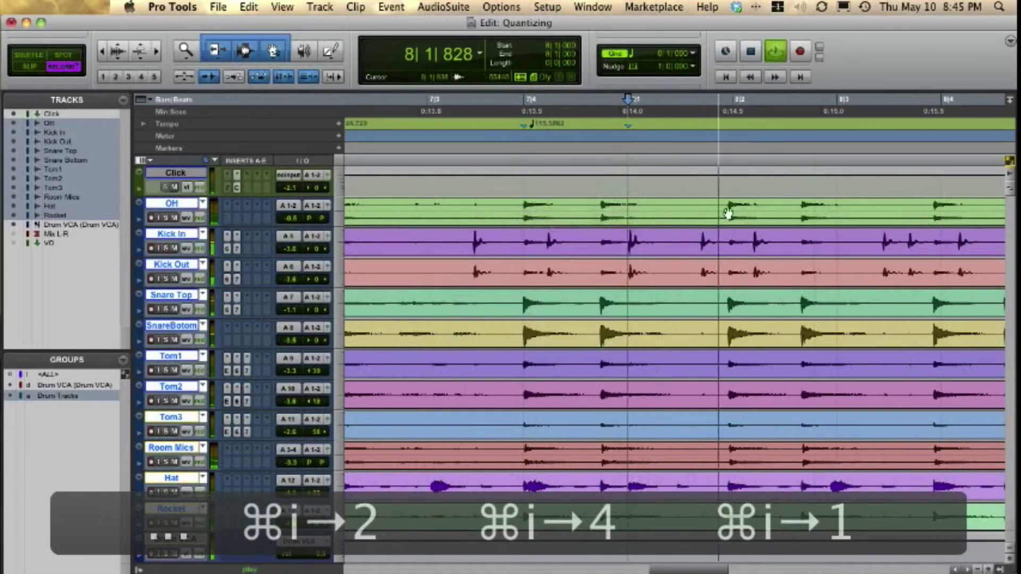
- Locate the second-beat snare transient in bar 8 and add a Bar|Beat Marker there at 8|2|000
{"action": "key", "text": "space"}
{"action": "key", "text": "Tab"}
{"action": "key", "text": "super+i"}
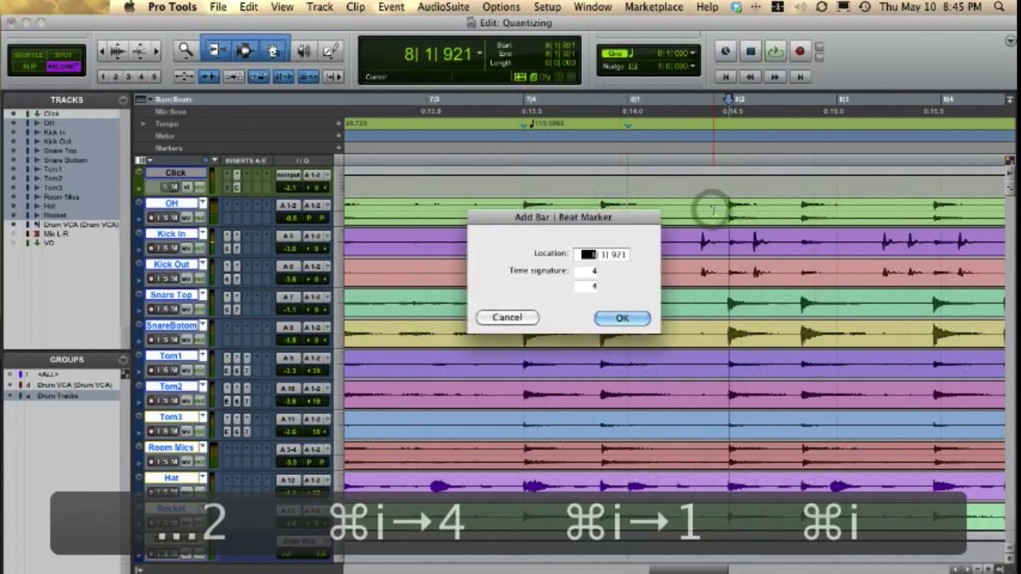
{"action": "key", "text": "Right"}
{"action": "type", "text": "320"}
{"action": "type", "text": "2"}
{"action": "key", "text": "Return"}
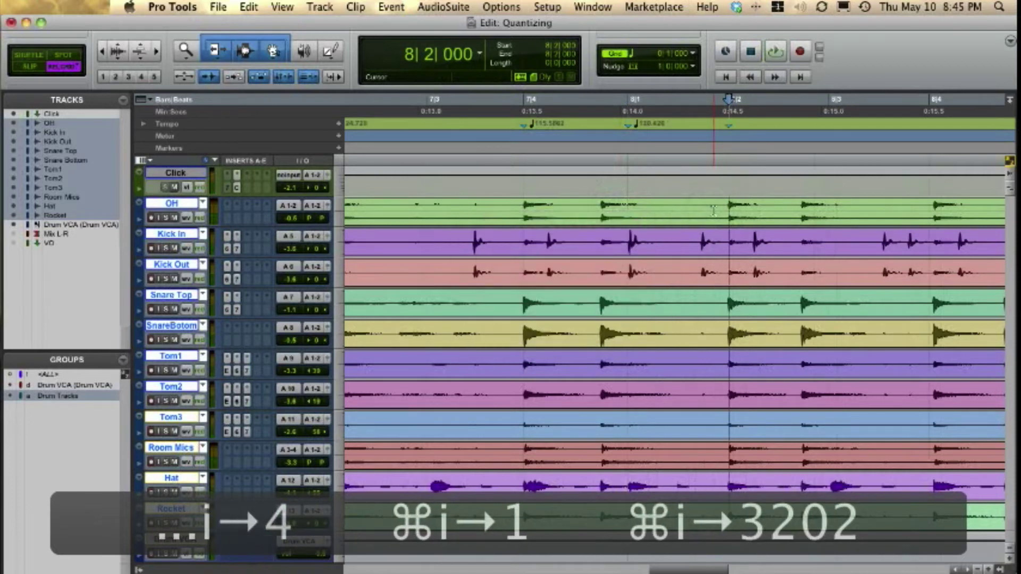
- Audition from beat 2 of bar 8, locate the fourth-beat snare transient and add a Bar|Beat Marker there at 8|4|000
{"action": "key", "text": "space"}
{"action": "key", "text": "space"}
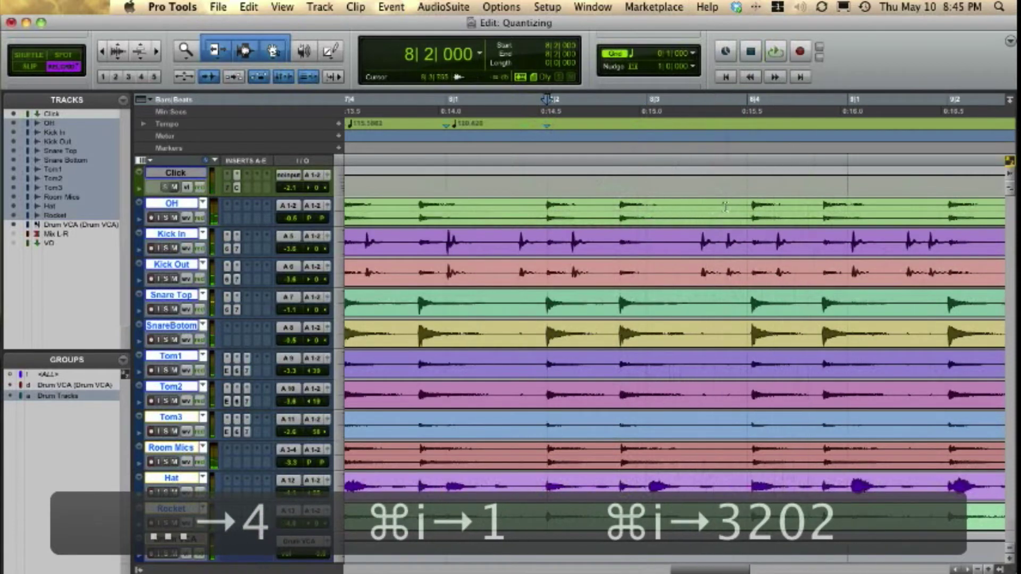
{"action": "left_click", "coordinate": [725, 205]}
{"action": "key", "text": "Tab"}
{"action": "key", "text": "Tab"}
{"action": "key", "text": "super+i"}
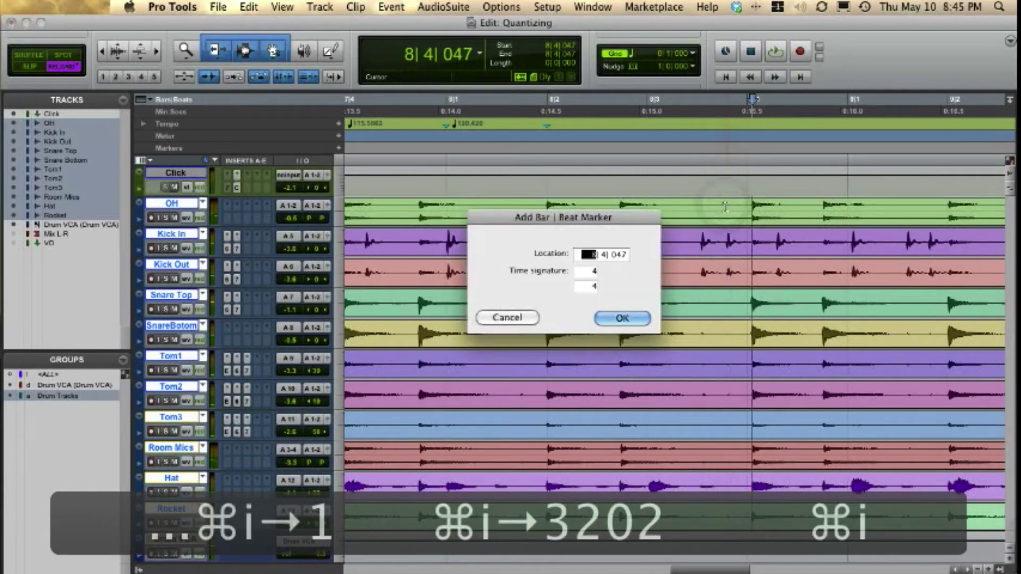
{"action": "key", "text": "Right"}
{"action": "type", "text": "4"}
{"action": "key", "text": "Return"}
- Audition from beat 4 of bar 8, locate the kick transient opening bar 9 and mark it as 9|1|000 with a Bar|Beat Marker
{"action": "key", "text": "space"}
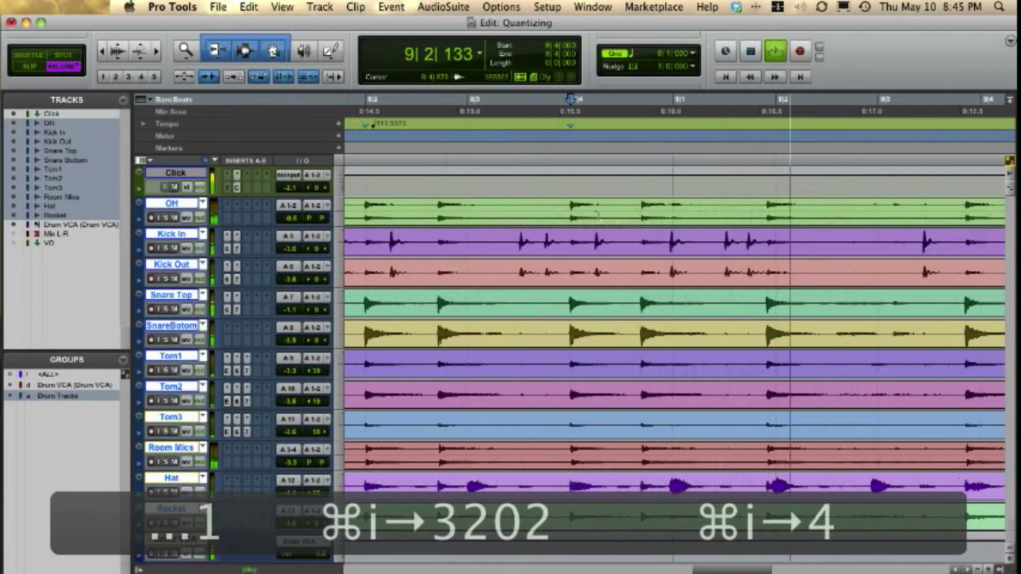
{"action": "key", "text": "space"}
{"action": "key", "text": "Tab"}
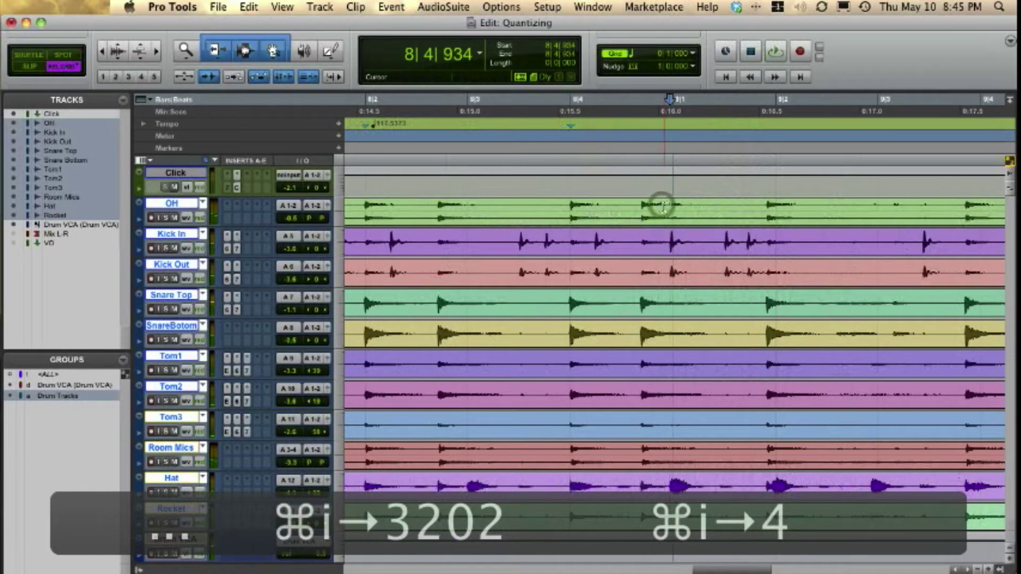
{"action": "key", "text": "super+i"}
{"action": "key", "text": "Right"}
{"action": "type", "text": "5"}
{"action": "key", "text": "Return"}
- Audition from the start of bar 9 and try to mark the following snare transient as 9|1|000
{"action": "key", "text": "space"}
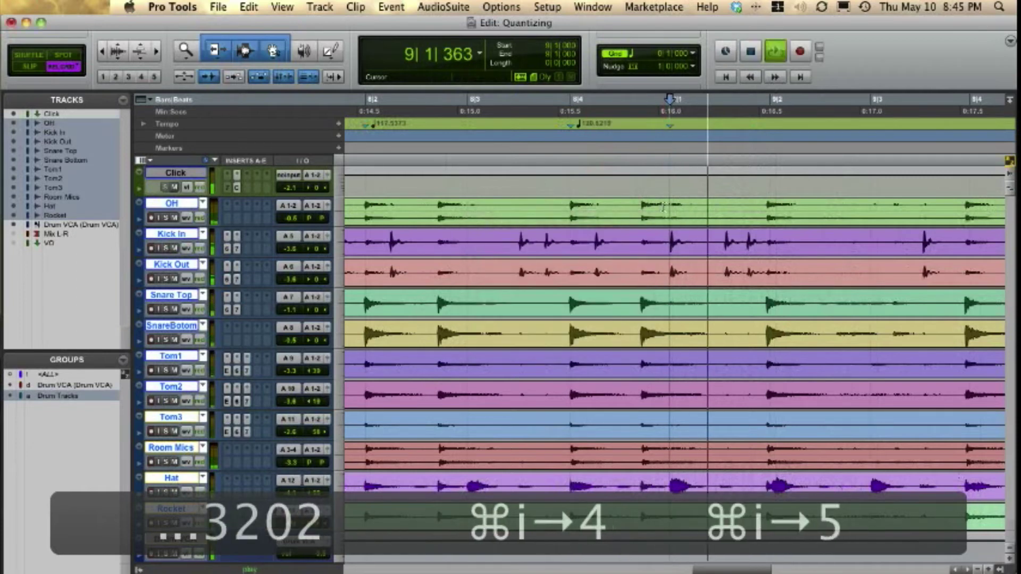
{"action": "key", "text": "space"}
{"action": "key", "text": "Tab"}
{"action": "key", "text": "super+i"}
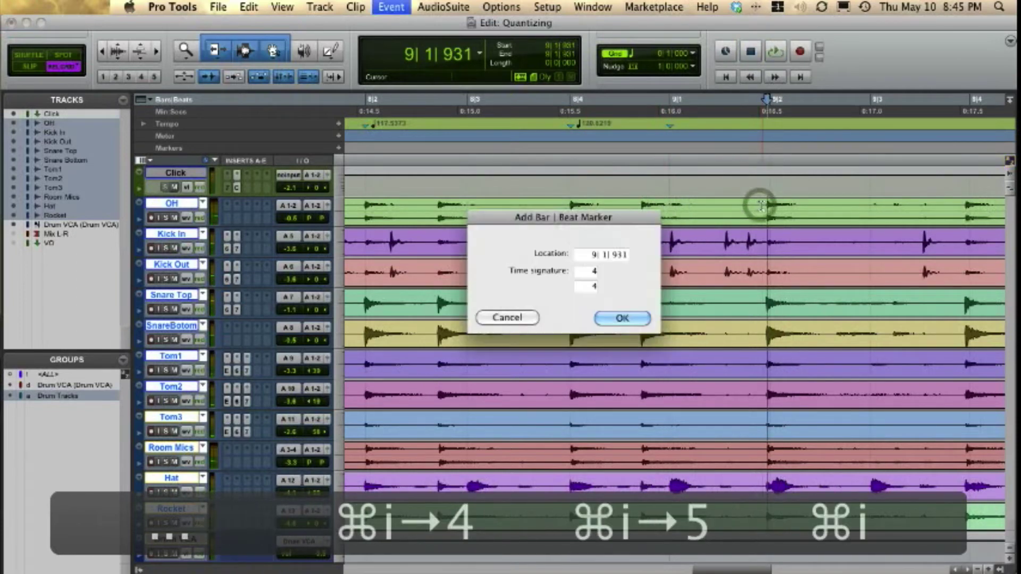
{"action": "key", "text": "Right"}
{"action": "type", "text": "1"}
{"action": "key", "text": "Return"}
{"action": "key", "text": "space"}
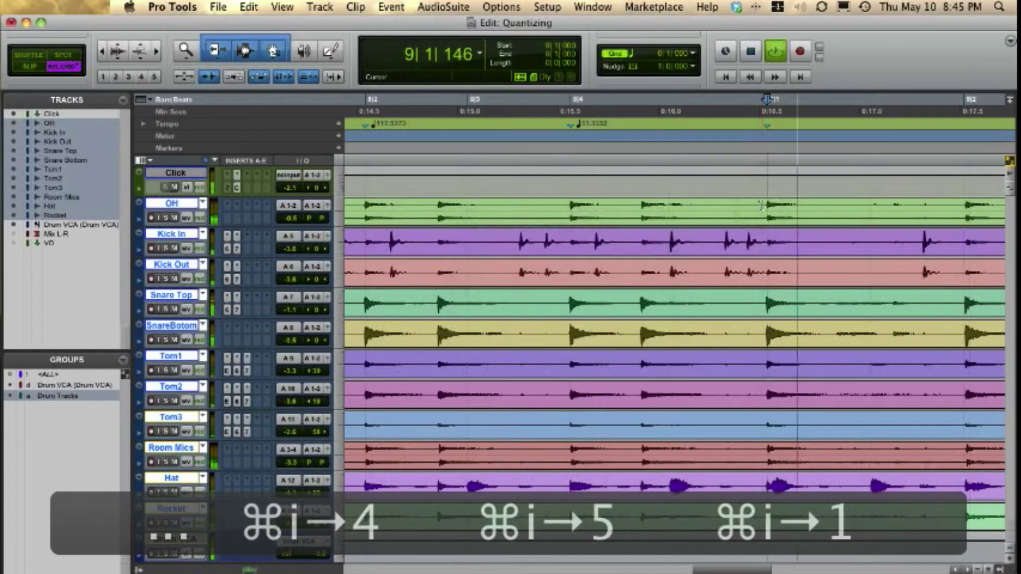
{"action": "key", "text": "space"}
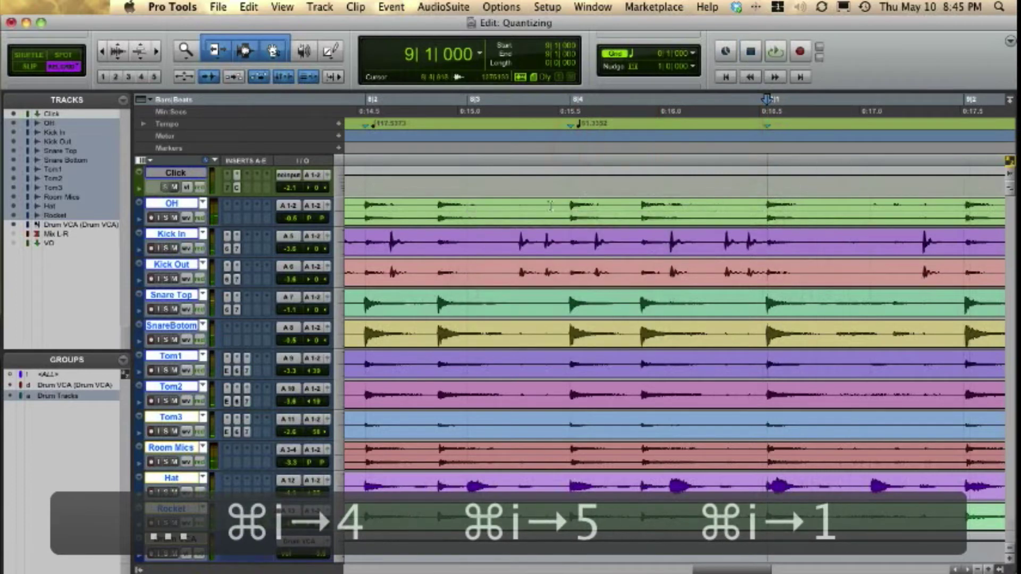
- Undo the last Bar|Beat Marker and audition the passage again from beat 4 of bar 8
{"action": "left_click", "coordinate": [548, 205]}
{"action": "key", "text": "space"}
{"action": "key", "text": "super+z"}
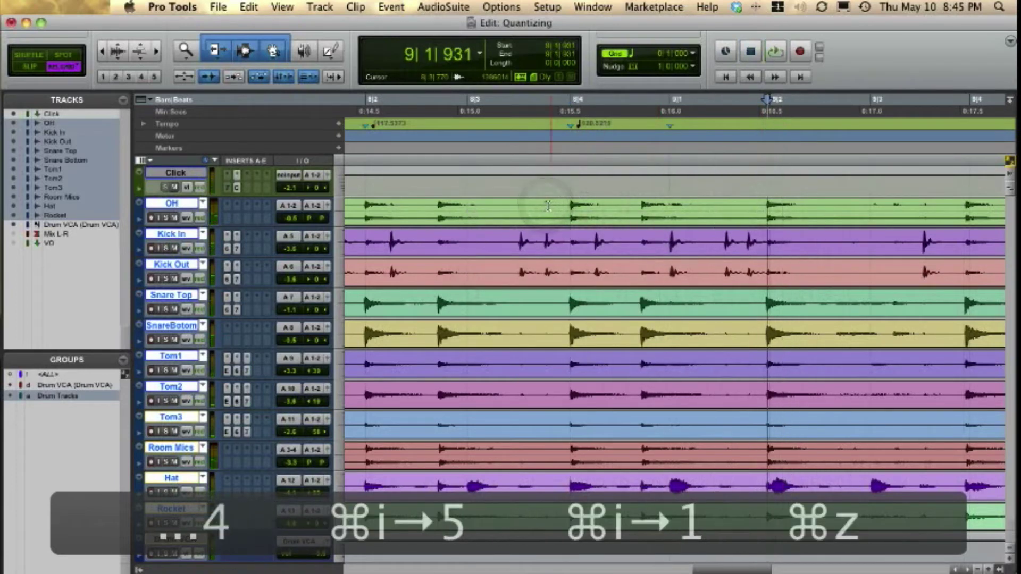
{"action": "key", "text": "space"}
{"action": "key", "text": "space"}
{"action": "left_click", "coordinate": [542, 203]}
{"action": "key", "text": "space"}
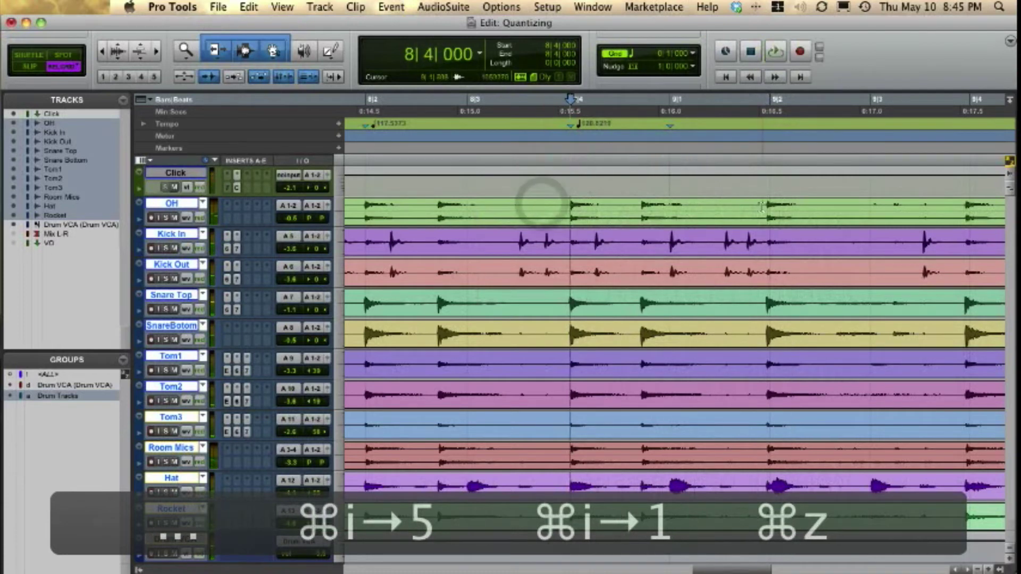
- Locate the second-beat snare transient in bar 9 and add a Bar|Beat Marker there at 9|2|000
{"action": "left_click", "coordinate": [764, 206]}
{"action": "key", "text": "super+i"}
{"action": "type", "text": "2| 000"}
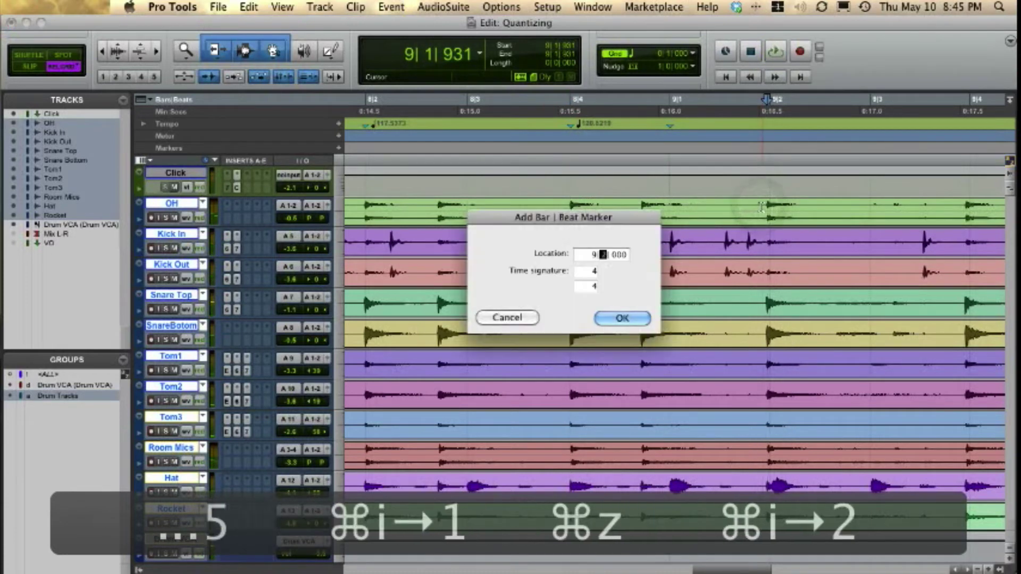
{"action": "key", "text": "Return"}
- Audition from beat 2 of bar 9, locate the fourth-beat snare transient and mark it as 9|4|000 with a Bar|Beat Marker
{"action": "key", "text": "space"}
{"action": "key", "text": "space"}
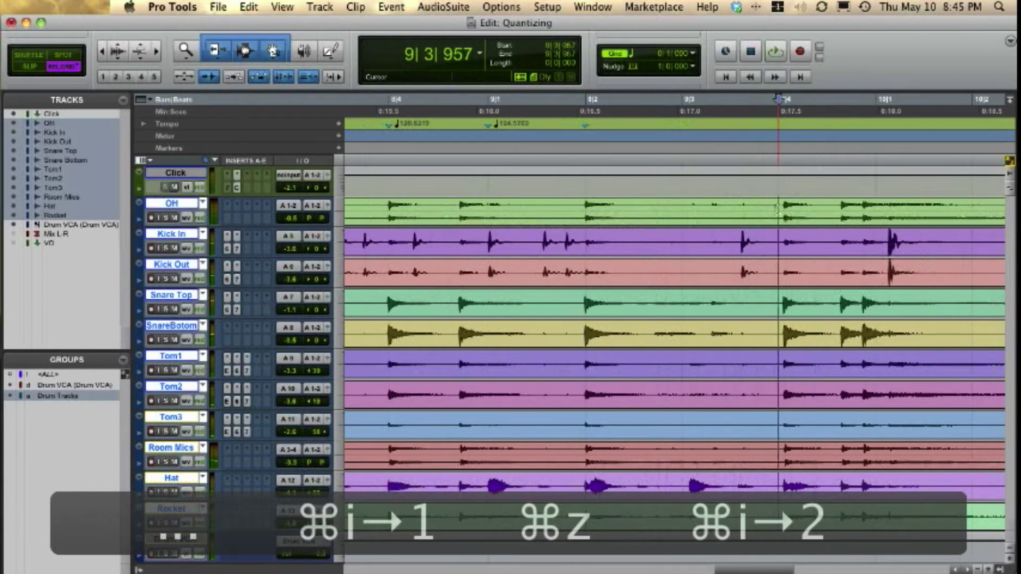
{"action": "left_click", "coordinate": [777, 208]}
{"action": "key", "text": "super+i"}
{"action": "type", "text": "4| 000"}
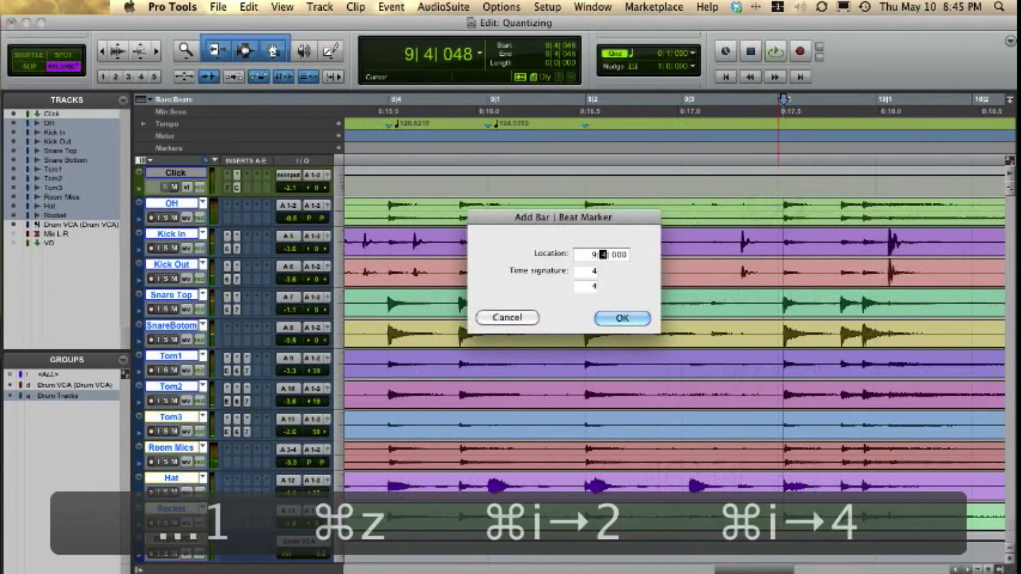
{"action": "key", "text": "Return"}
- Audition from beat 4 of bar 9, locate the kick transient opening bar 10 and add a Bar|Beat Marker there at 10|1|000
{"action": "key", "text": "space"}
{"action": "left_click", "coordinate": [883, 207]}
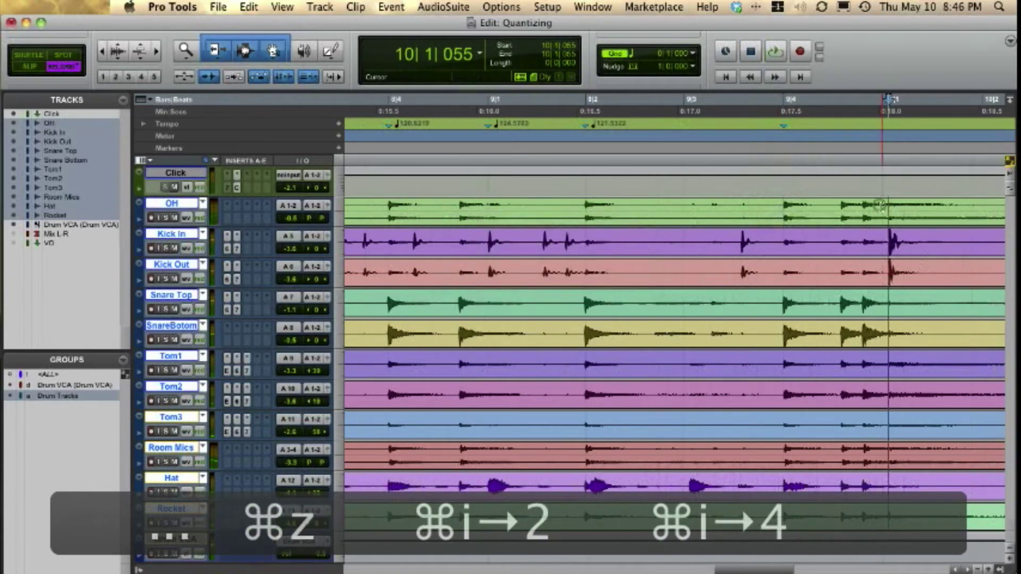
{"action": "key", "text": "super+i"}
{"action": "type", "text": "10|1| 000"}
{"action": "key", "text": "Return"}
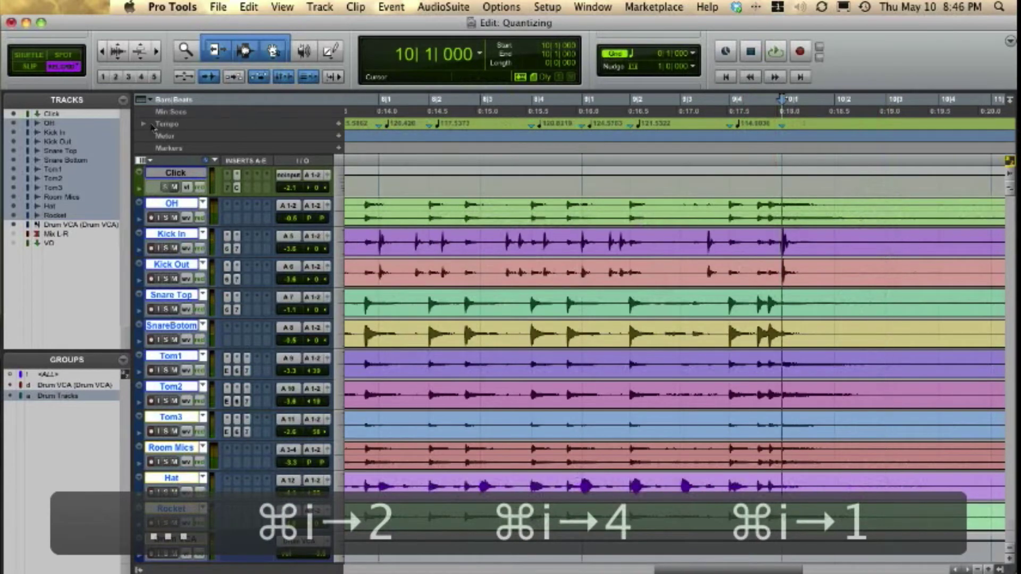
- Expand the Tempo ruler into its graph and examine the tempo changes across bars 1 to 10
{"action": "left_click", "coordinate": [143, 124]}
{"action": "scroll", "coordinate": [518, 342], "scroll_direction": "left", "scroll_amount": 10}
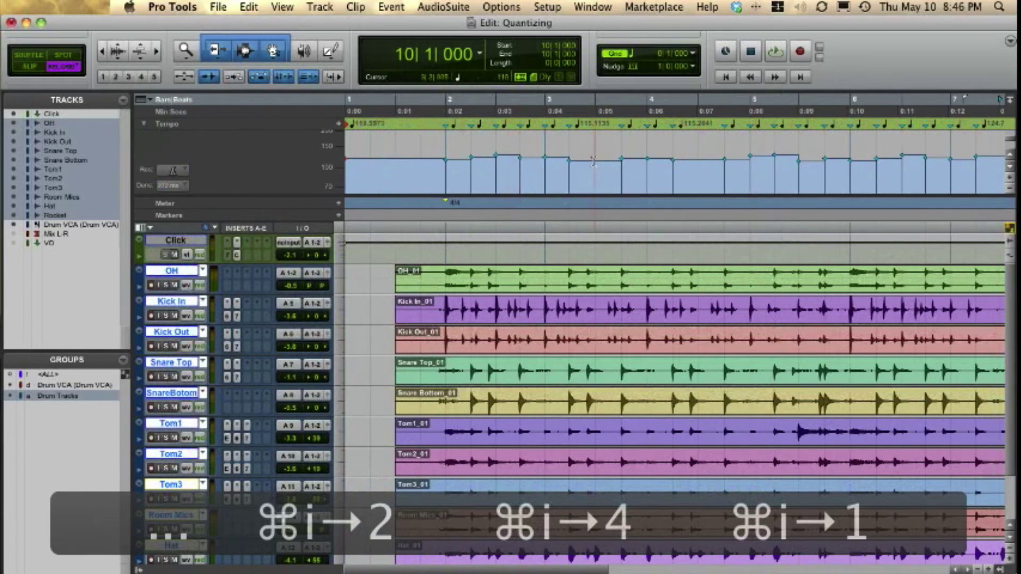
{"action": "key", "text": "super+bracketleft"}
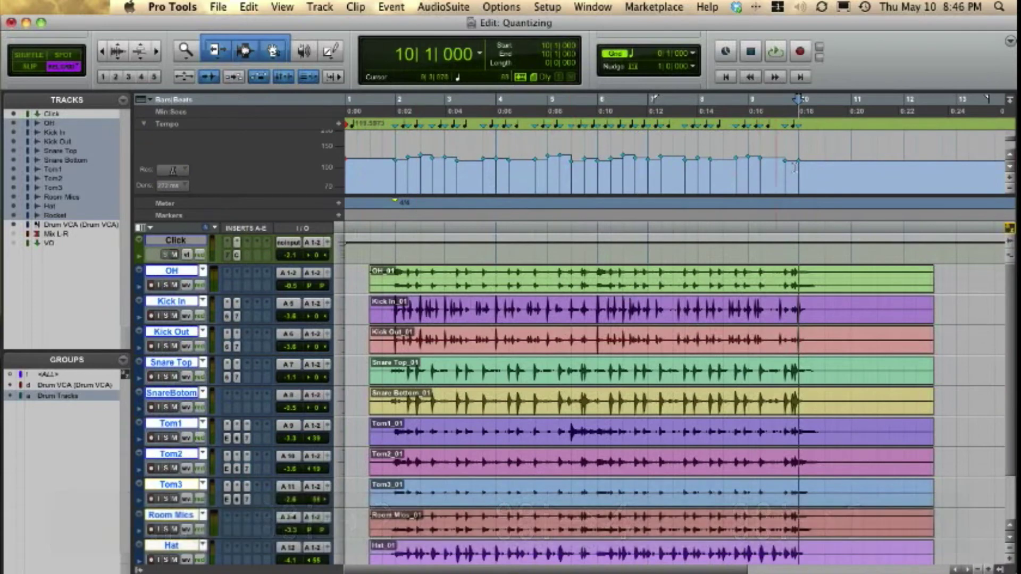
{"action": "key", "text": "super+bracketright"}
{"action": "scroll", "coordinate": [392, 311], "scroll_direction": "left", "scroll_amount": 10}
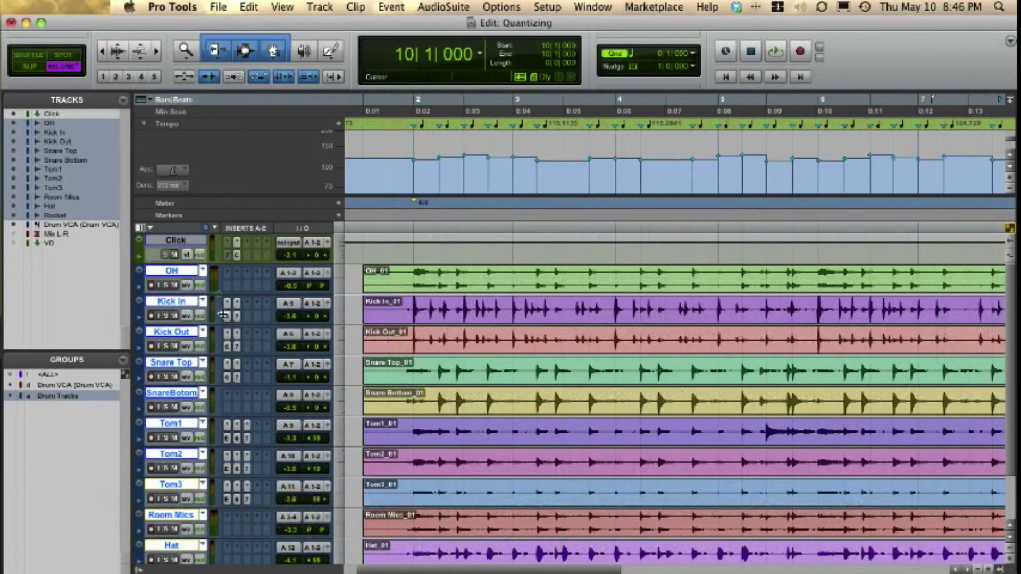
- Enlarge the selected drum tracks and enable Elastic Audio on them with the Rhythmic algorithm
{"action": "key", "text": "ctrl+Up"}
{"action": "left_click", "coordinate": [193, 300]}
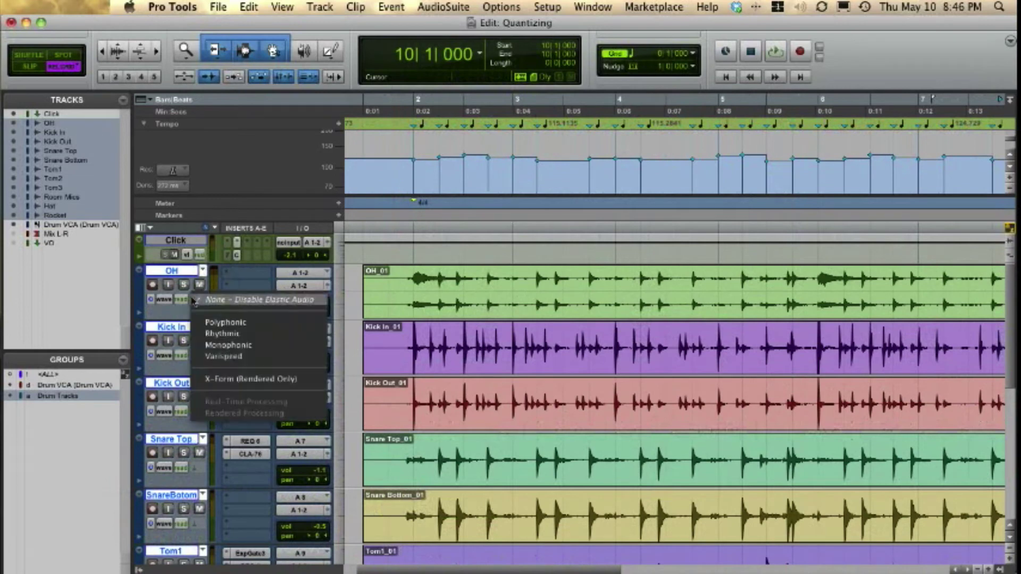
{"action": "left_click", "coordinate": [211, 335]}
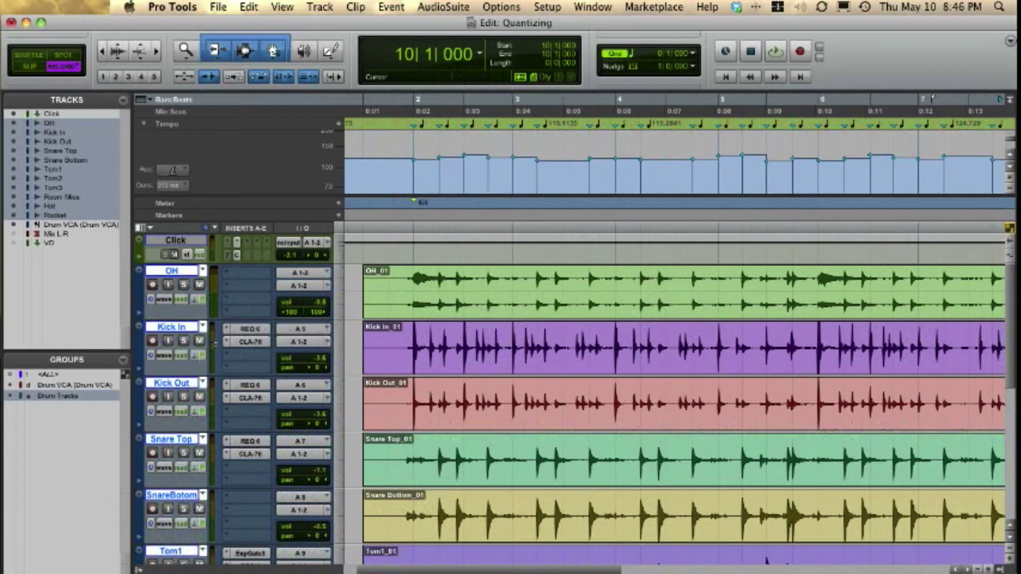
- Examine how the drum hits line up with the tempo map, from bar 2 through bar 10
{"action": "left_click", "coordinate": [409, 334]}
{"action": "key", "text": "r"}
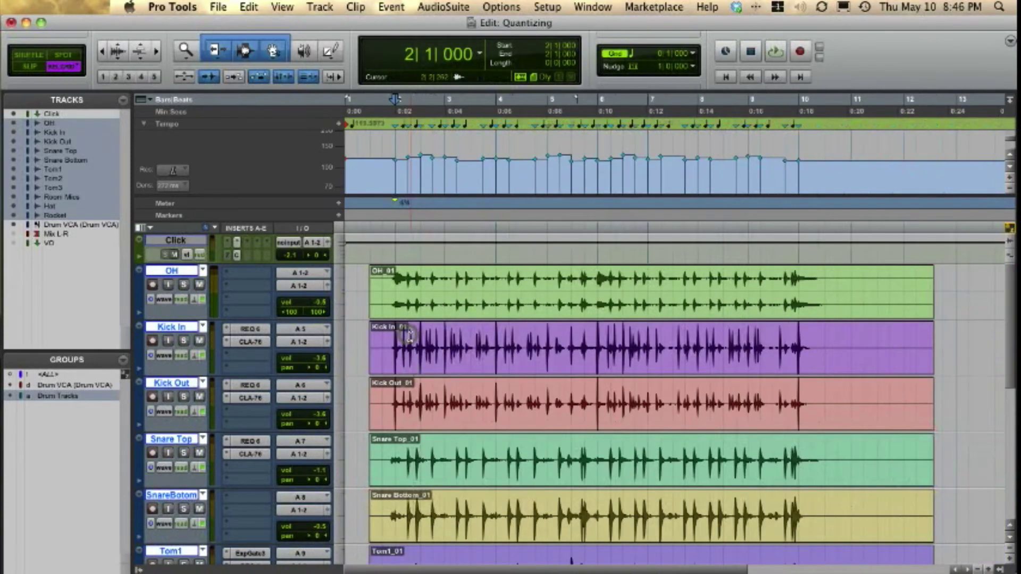
{"action": "key", "text": "t"}
{"action": "key", "text": "t"}
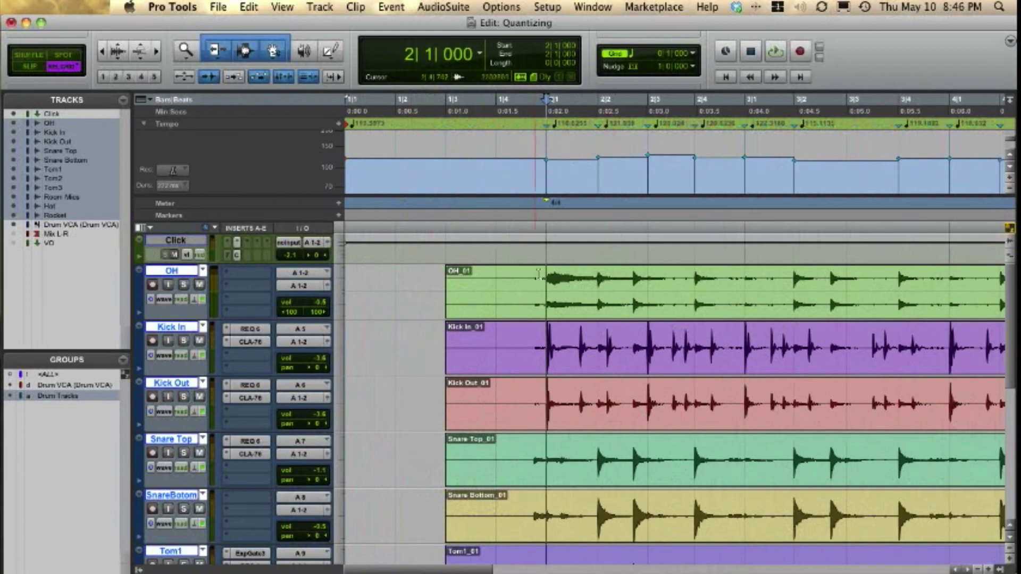
{"action": "left_click_drag", "start_coordinate": [530, 286], "coordinate": [696, 306]}
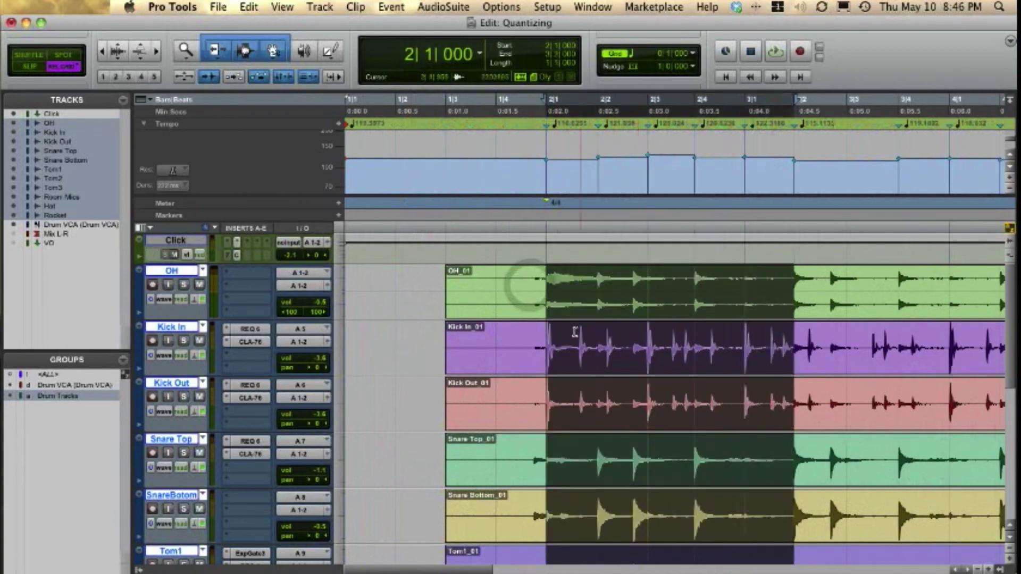
{"action": "left_click", "coordinate": [548, 338]}
{"action": "key", "text": "t"}
{"action": "key", "text": "r"}
{"action": "key", "text": "r"}
{"action": "key", "text": "r"}
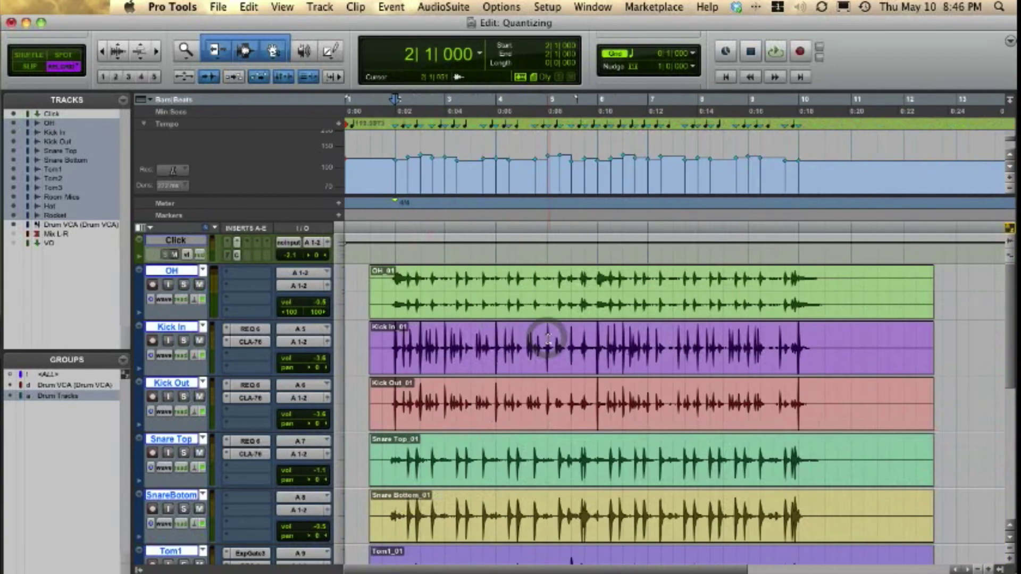
- Switch the timebase of the selected drum tracks from samples to ticks
{"action": "key", "text": "t"}
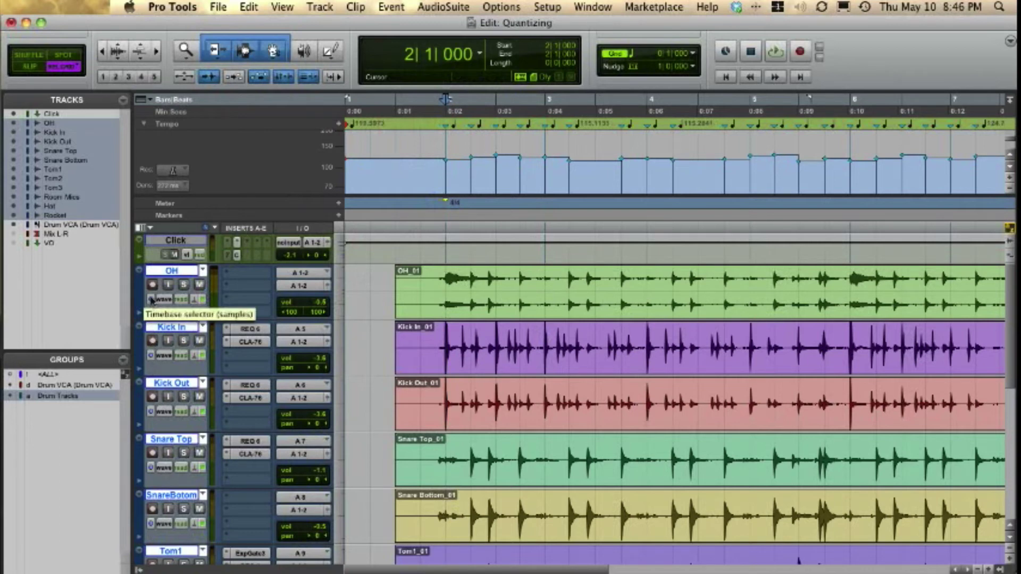
{"action": "left_click", "coordinate": [151, 301]}
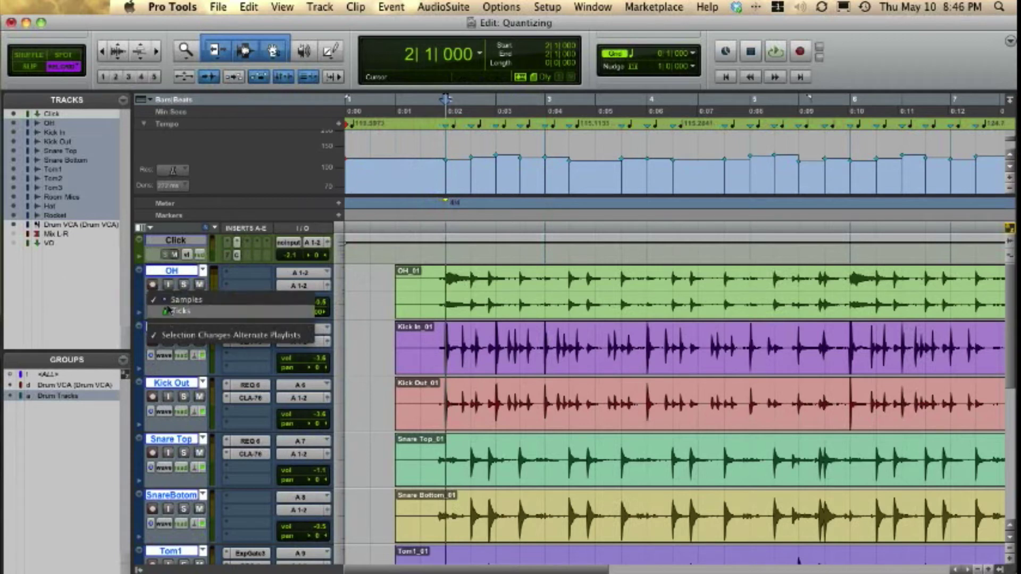
{"action": "left_click", "coordinate": [151, 311]}
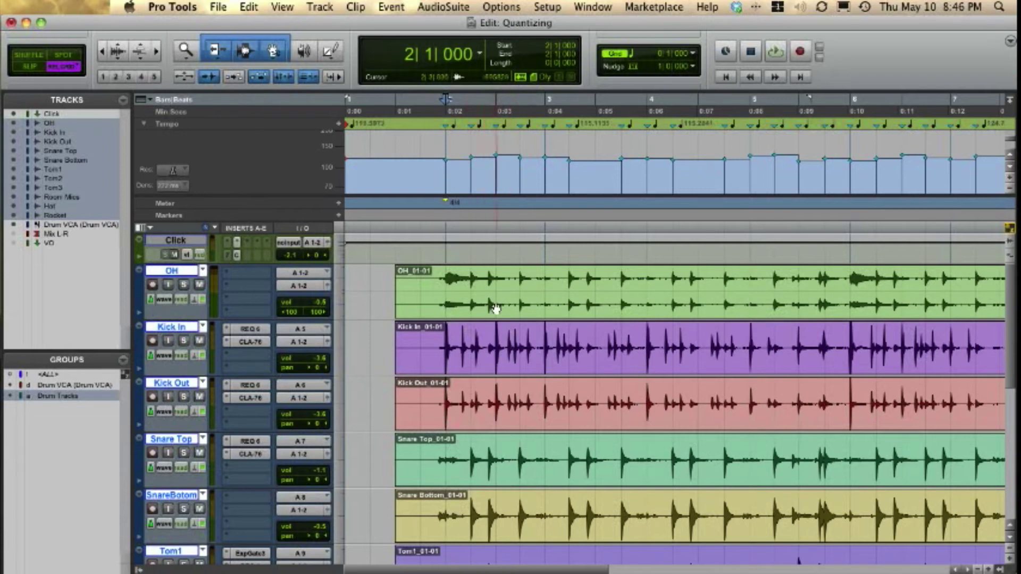
- Select the tempo map from 1|3|000 to 10|3|000 and convert its Bar|Beat Markers to editable tempo events
{"action": "key", "text": "super+bracketleft"}
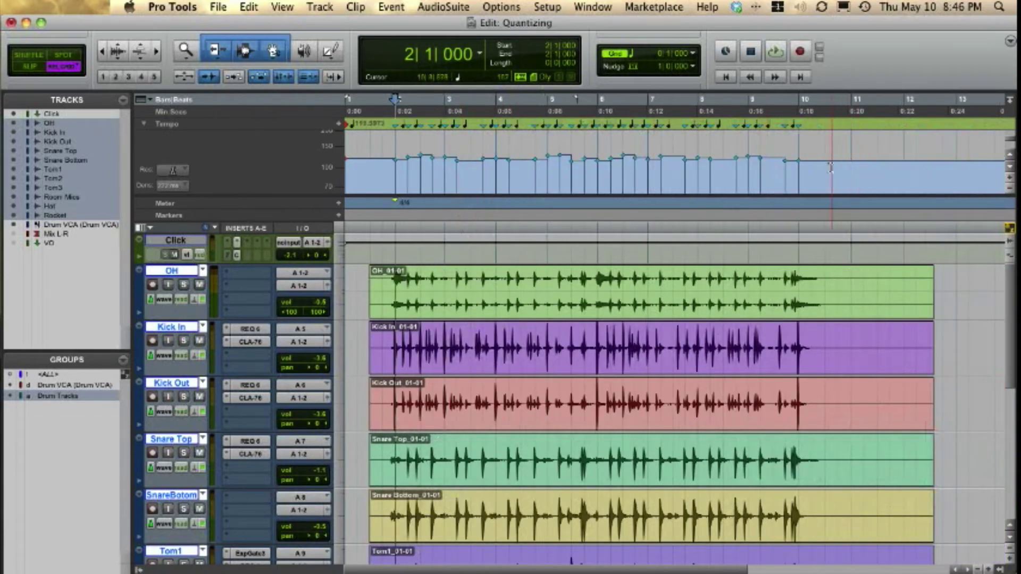
{"action": "left_click_drag", "start_coordinate": [825, 167], "coordinate": [363, 156]}
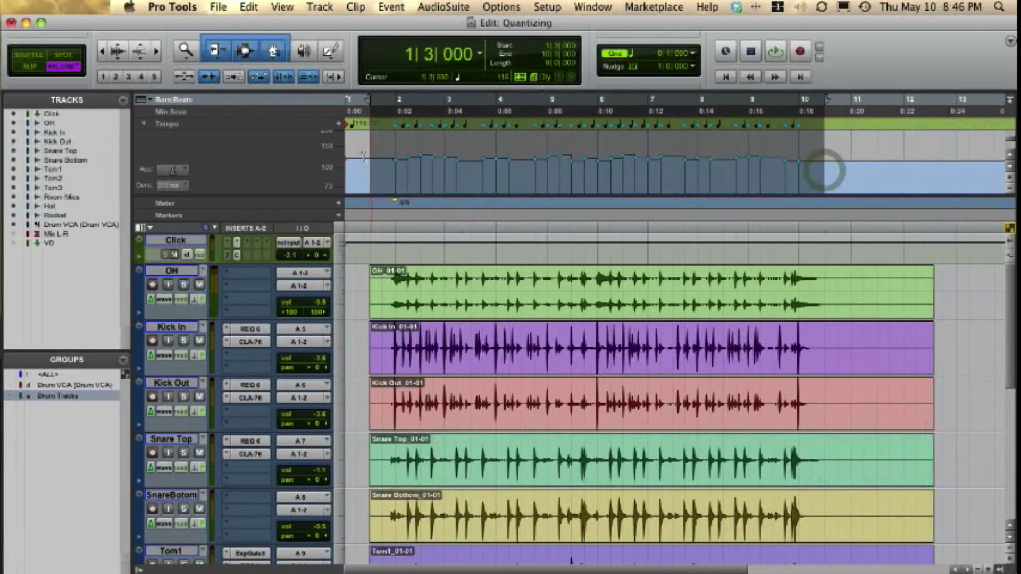
{"action": "left_click", "coordinate": [340, 126]}
{"action": "left_click", "coordinate": [349, 111]}
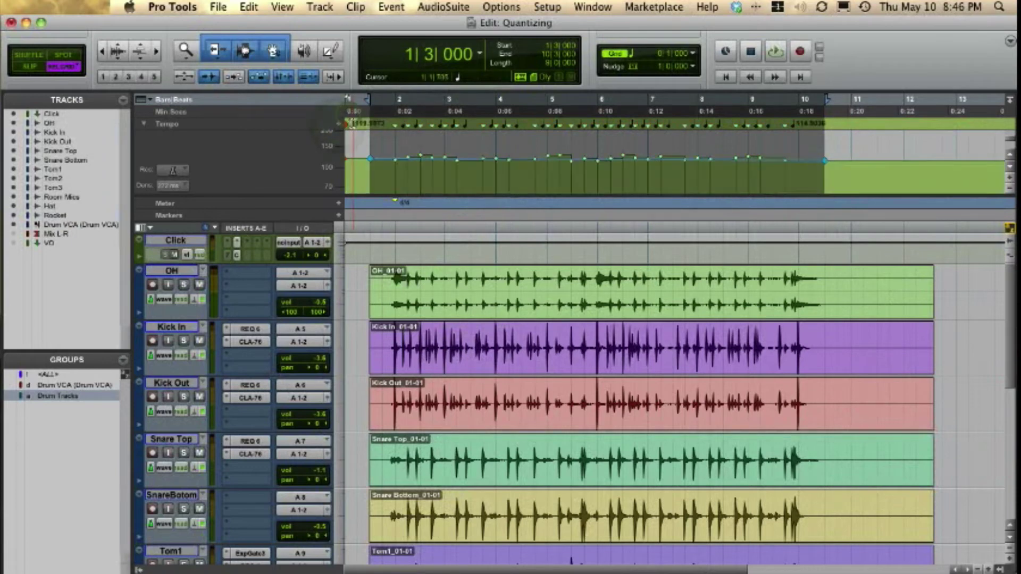
{"action": "left_click", "coordinate": [426, 245]}
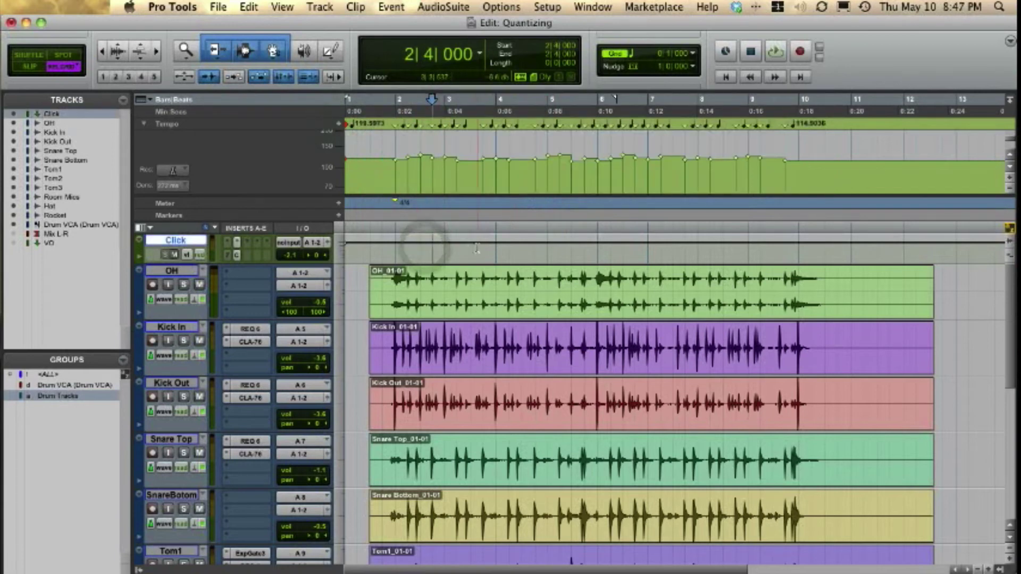
- Level the individual tempo events by hand between bars 2 and 5, including 122 BPM in bar 3 and 120 BPM at 4|2|000
{"action": "left_click", "coordinate": [467, 284]}
{"action": "key", "text": "t"}
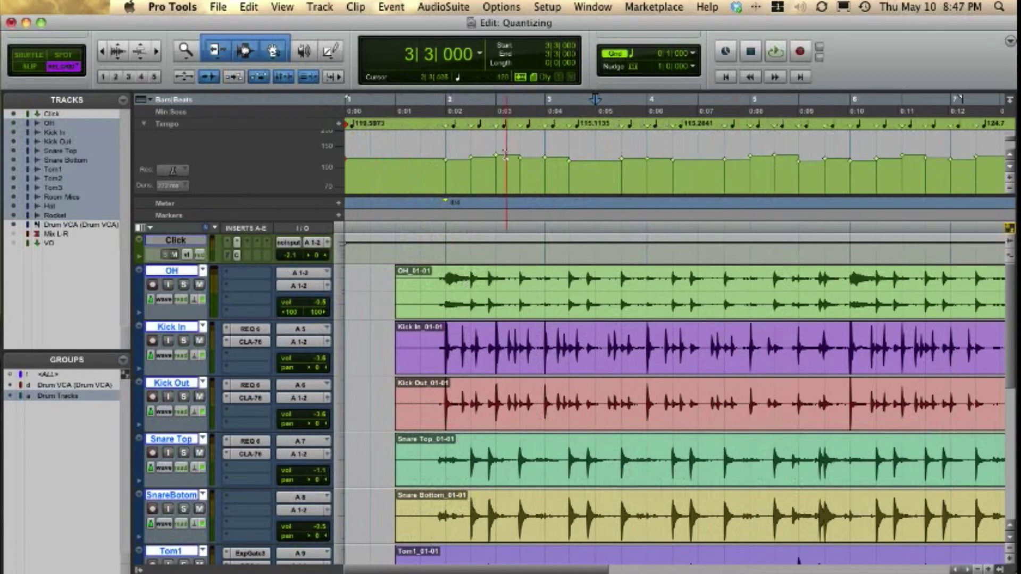
{"action": "left_click_drag", "start_coordinate": [503, 155], "coordinate": [456, 160]}
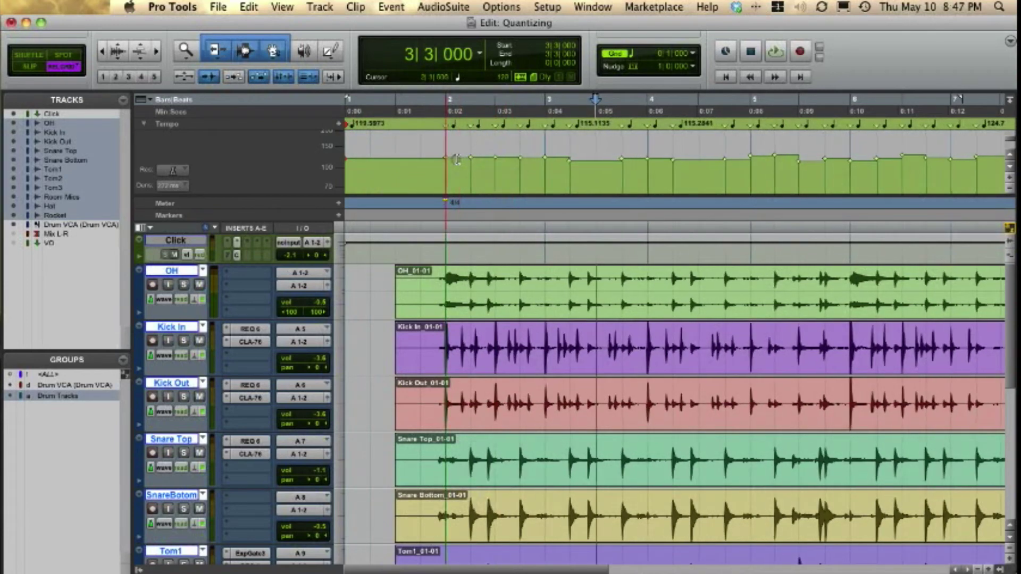
{"action": "left_click", "coordinate": [577, 157]}
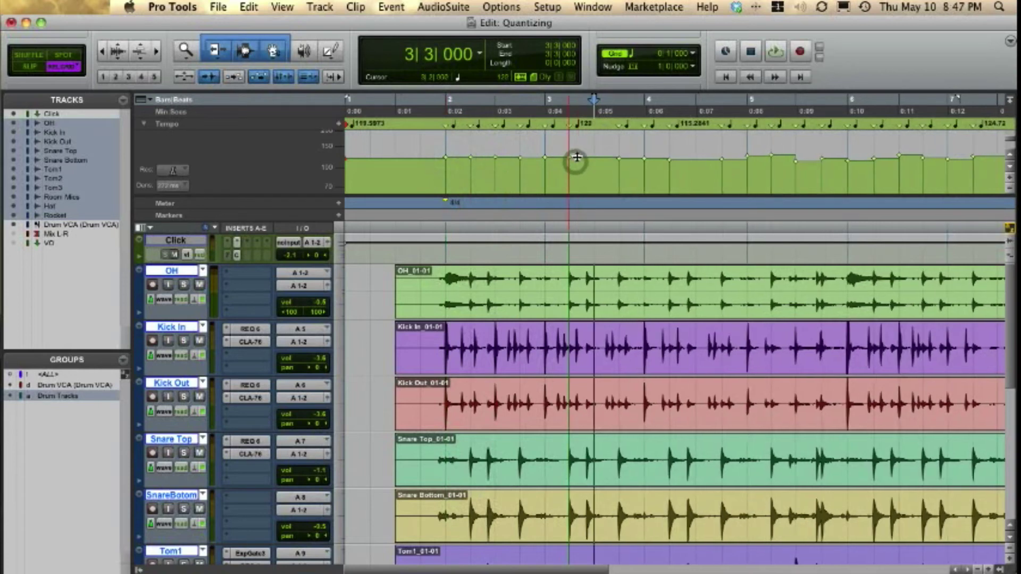
{"action": "left_click", "coordinate": [626, 159]}
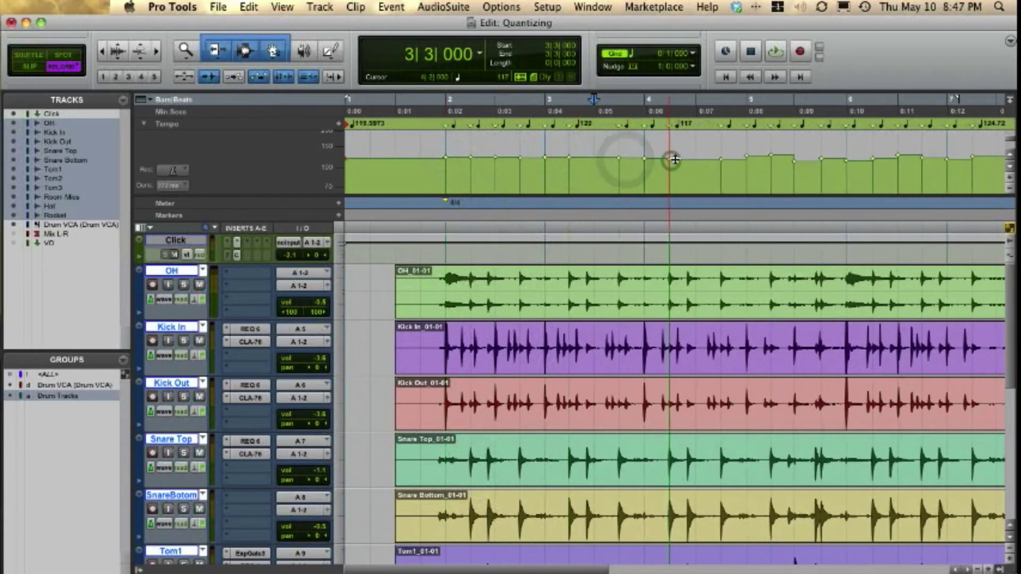
{"action": "left_click", "coordinate": [670, 159]}
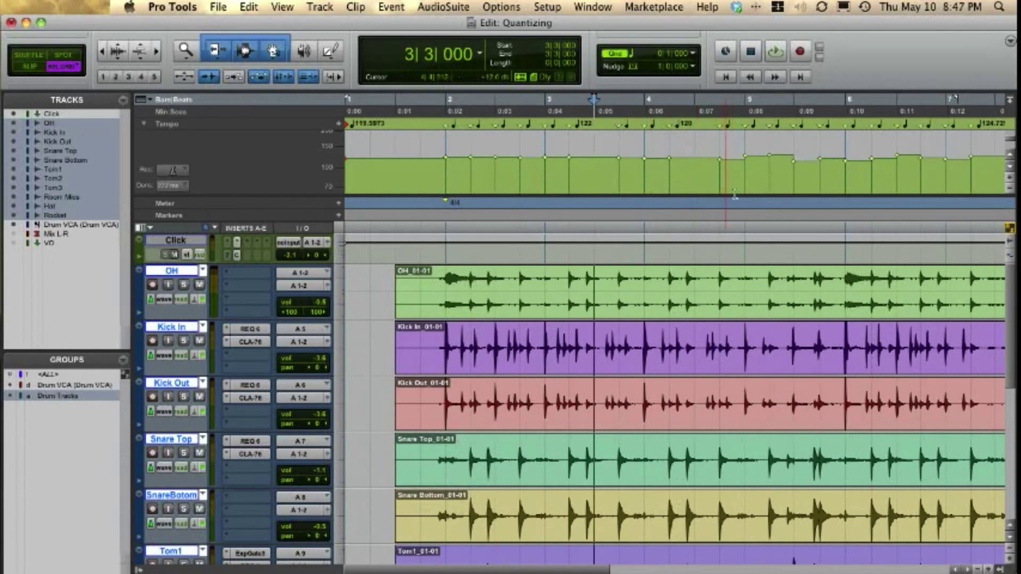
{"action": "left_click", "coordinate": [730, 159]}
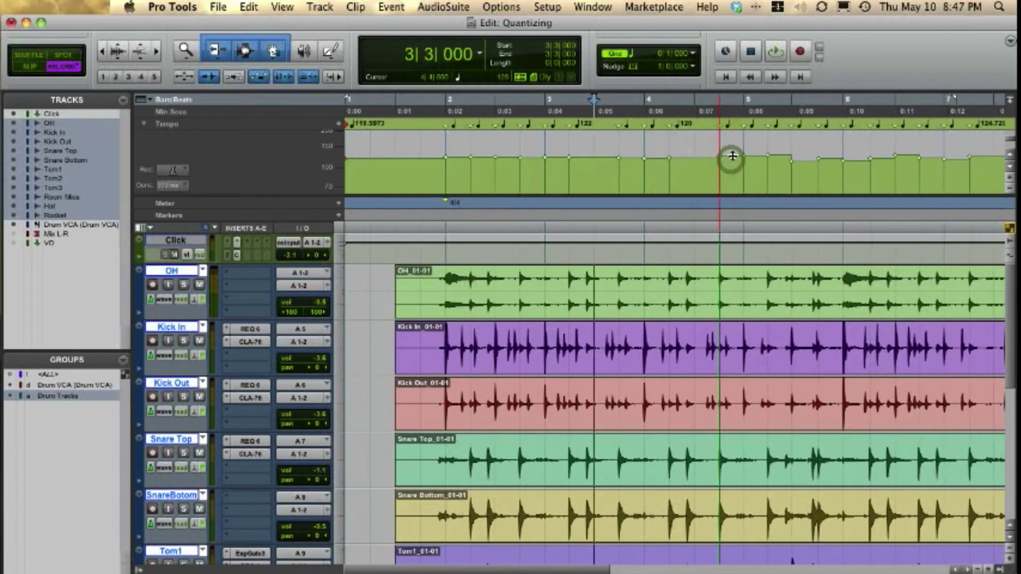
{"action": "left_click", "coordinate": [769, 156]}
- Delete every tempo event after the initial one and set the initial tempo at 1|1|000 to 120 BPM
{"action": "key", "text": "super+bracketleft"}
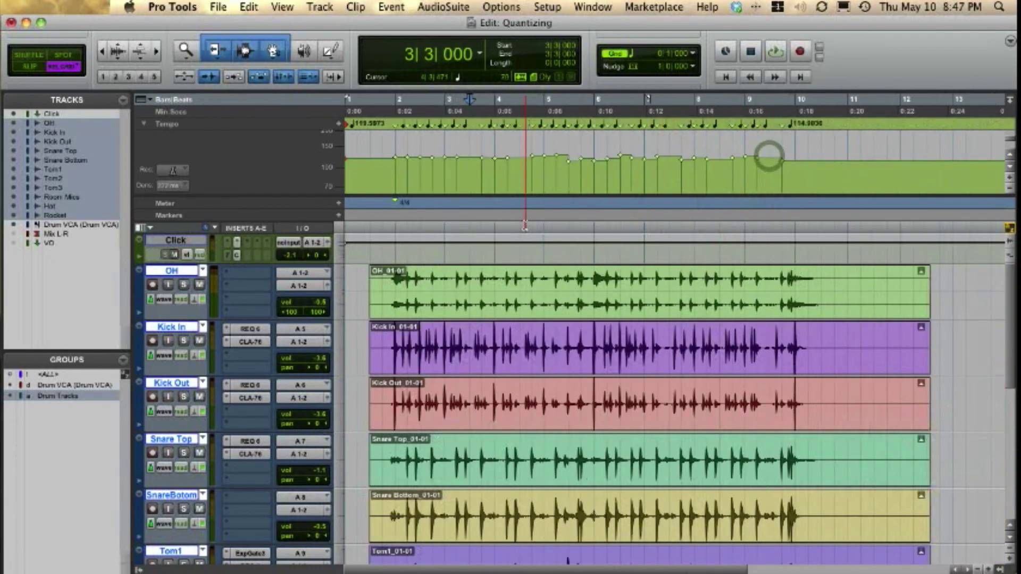
{"action": "left_click_drag", "start_coordinate": [382, 160], "coordinate": [820, 161]}
{"action": "key", "text": "Delete"}
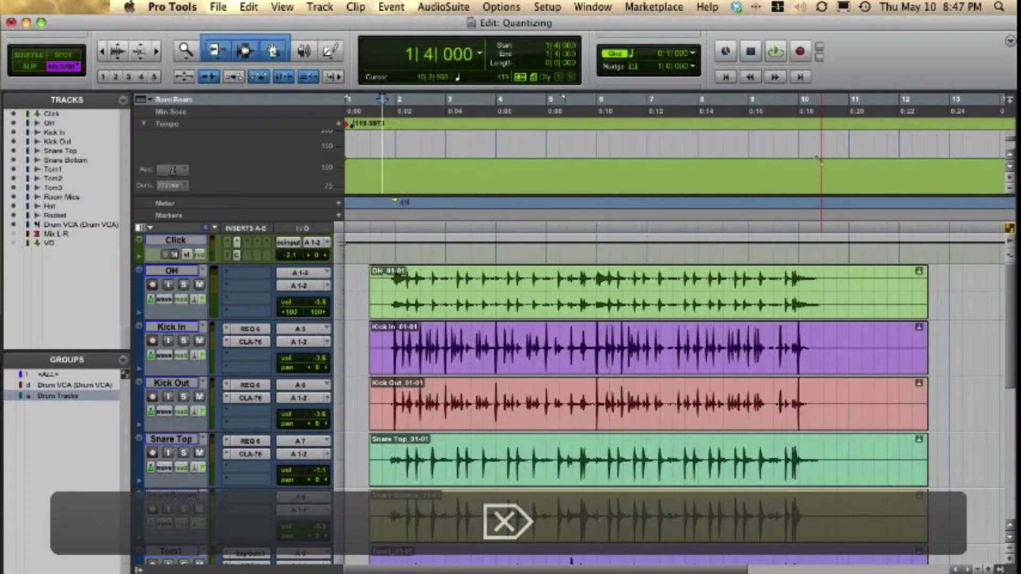
{"action": "double_click", "coordinate": [346, 126]}
{"action": "type", "text": "120"}
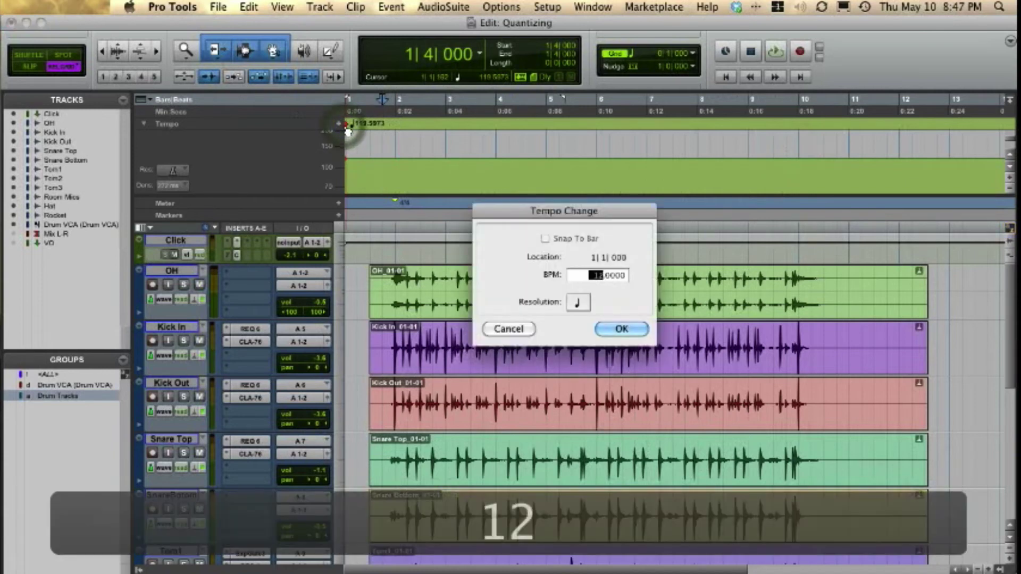
{"action": "key", "text": "Return"}
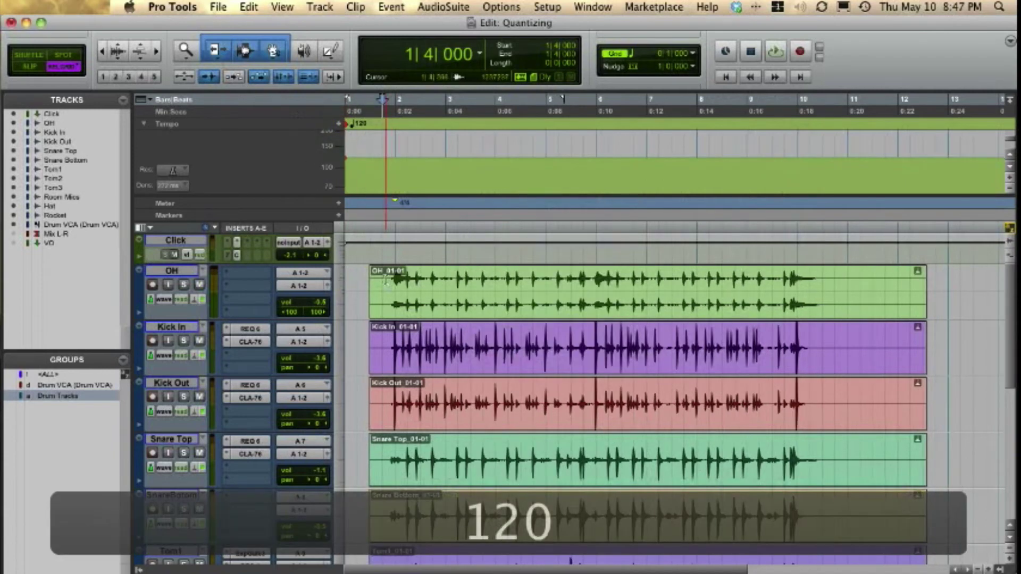
- Play the drums from 1|4|000, replay the opening from 1|4|456, and listen for hits that fall off the beat
{"action": "left_click", "coordinate": [381, 278]}
{"action": "key", "text": "t"}
{"action": "key", "text": "t"}
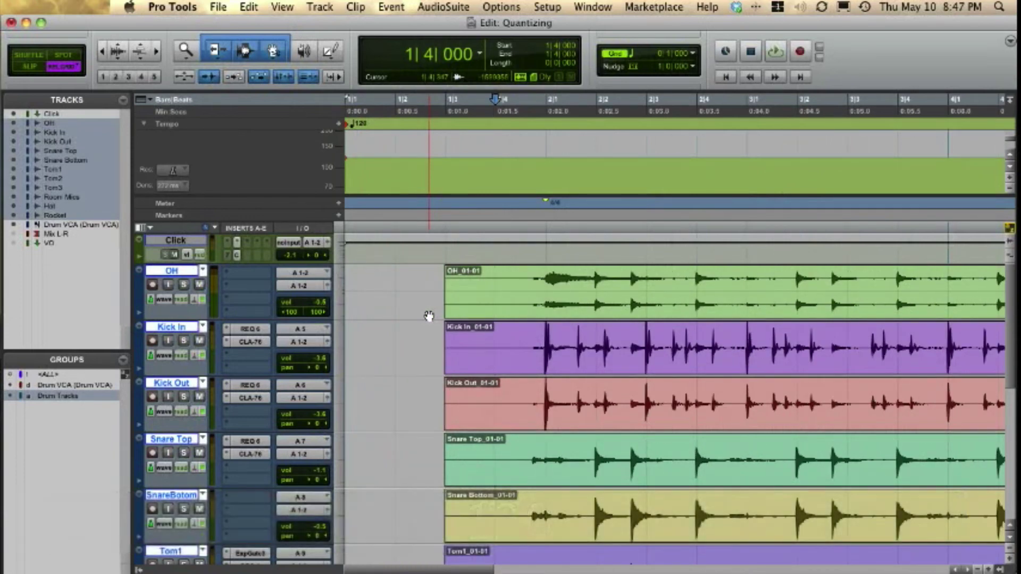
{"action": "key", "text": "r"}
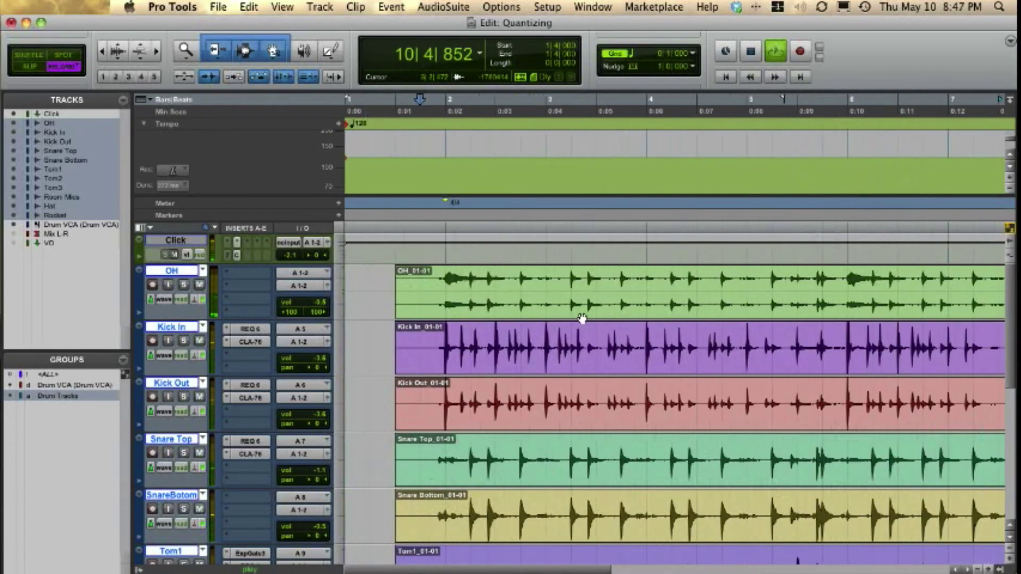
{"action": "key", "text": "space"}
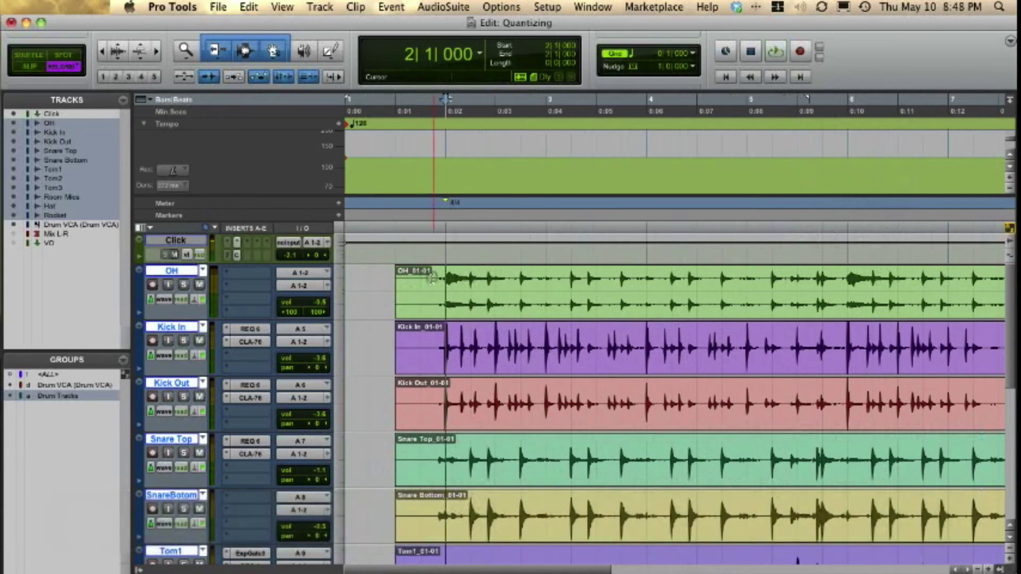
{"action": "key", "text": "t"}
{"action": "left_click", "coordinate": [520, 282]}
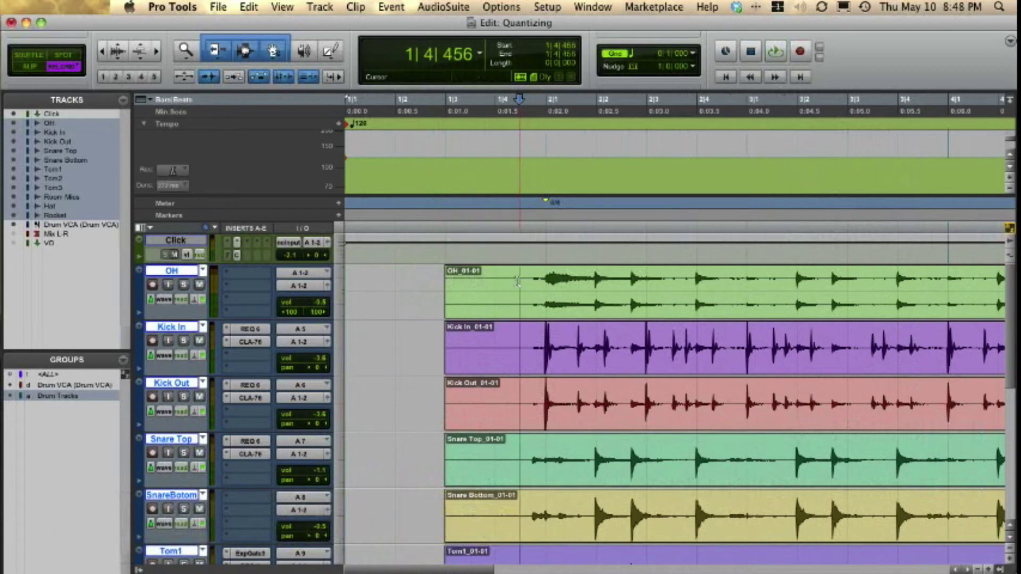
{"action": "key", "text": "space"}
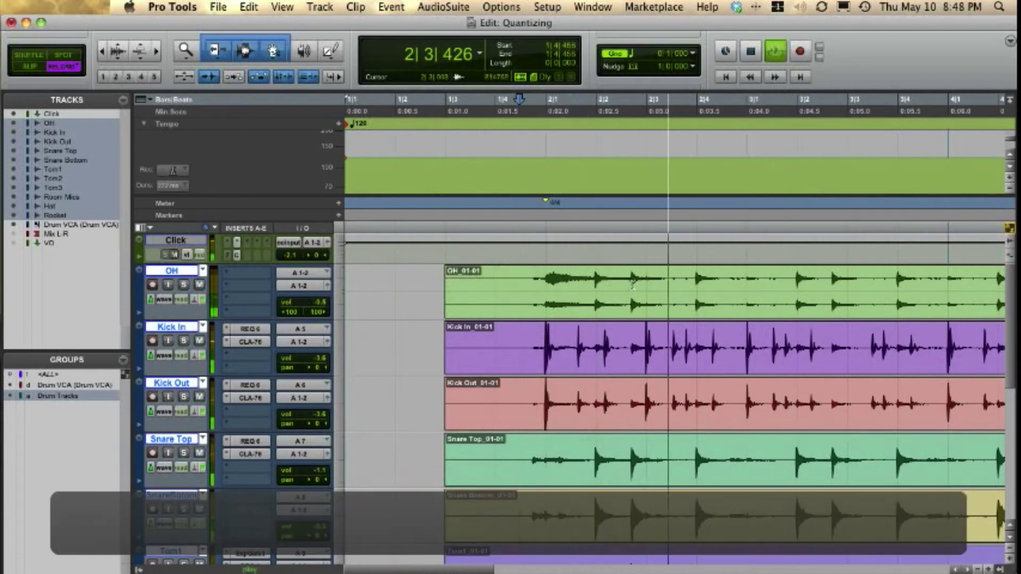
{"action": "key", "text": "space"}
- Set the grid to sixteenth notes and quantize the Elastic Audio events from 2|1|458 to 2|2|556 to 1/16 notes at 67% strength
{"action": "left_click_drag", "start_coordinate": [567, 282], "coordinate": [626, 289]}
{"action": "key", "text": "super+bracketright"}
{"action": "key", "text": "super+bracketright"}
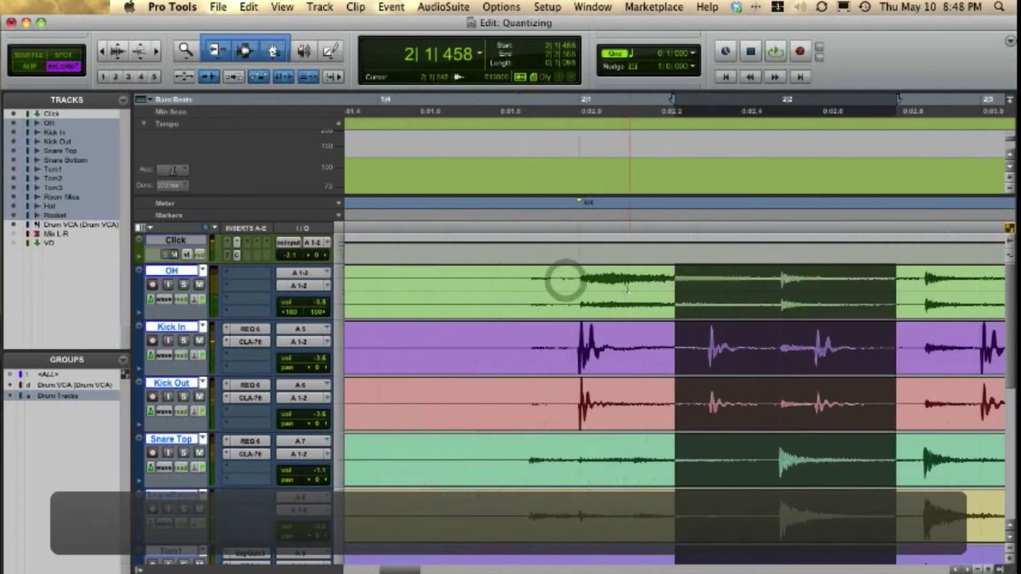
{"action": "key", "text": "ctrl+alt+minus"}
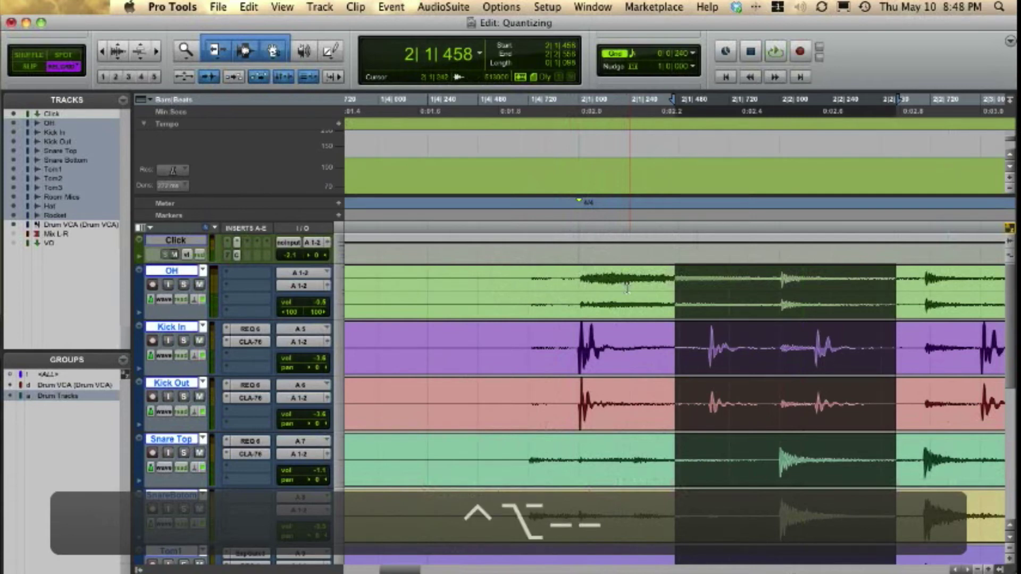
{"action": "key", "text": "alt+0"}
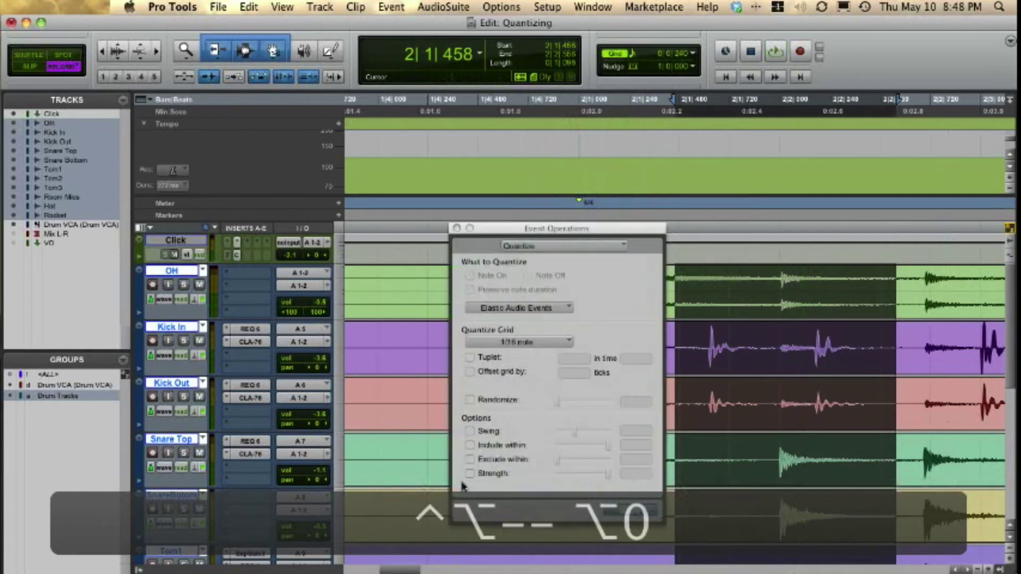
{"action": "left_click_drag", "start_coordinate": [607, 474], "coordinate": [591, 475]}
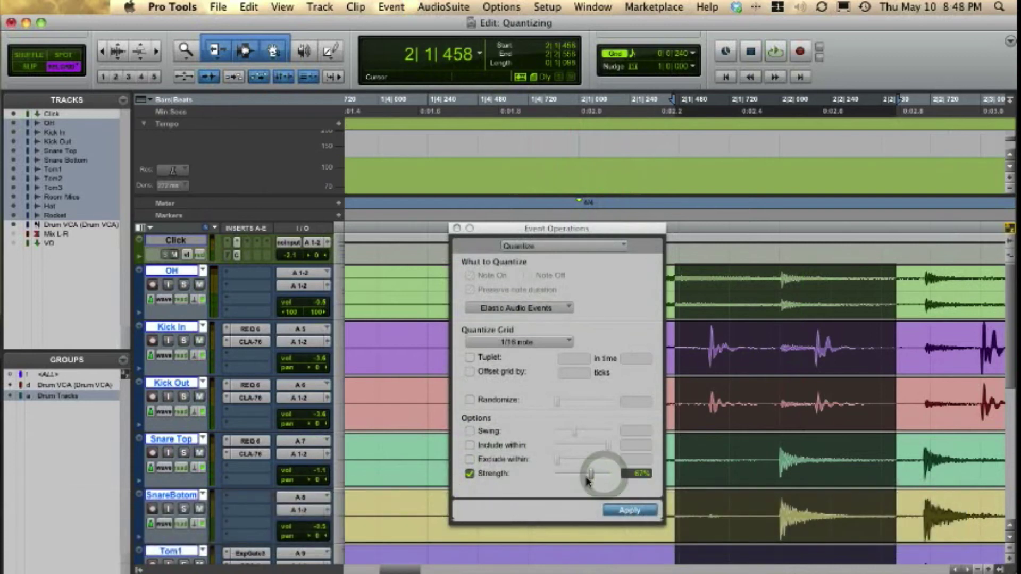
{"action": "left_click", "coordinate": [625, 512]}
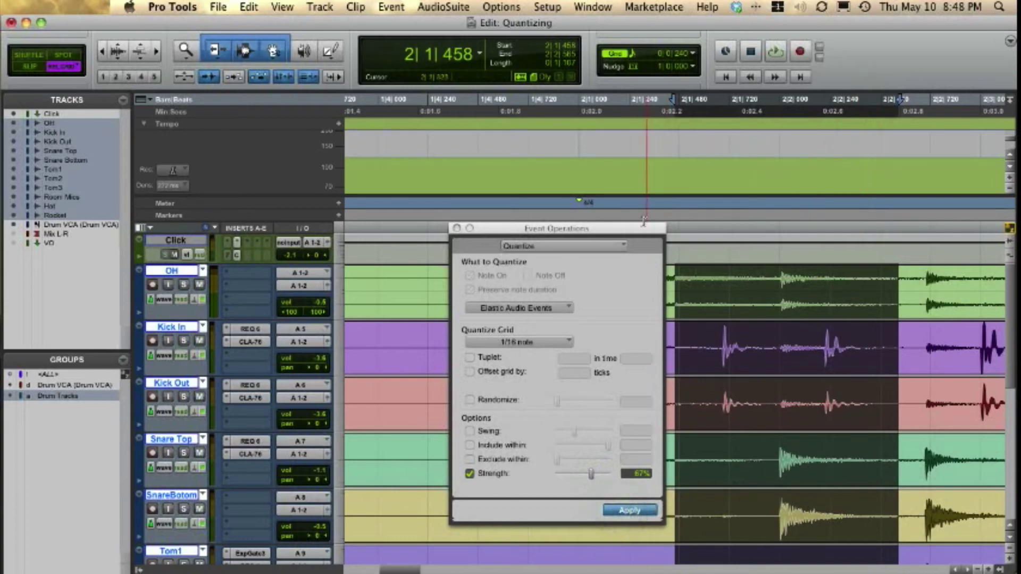
{"action": "left_click_drag", "start_coordinate": [640, 227], "coordinate": [265, 38]}
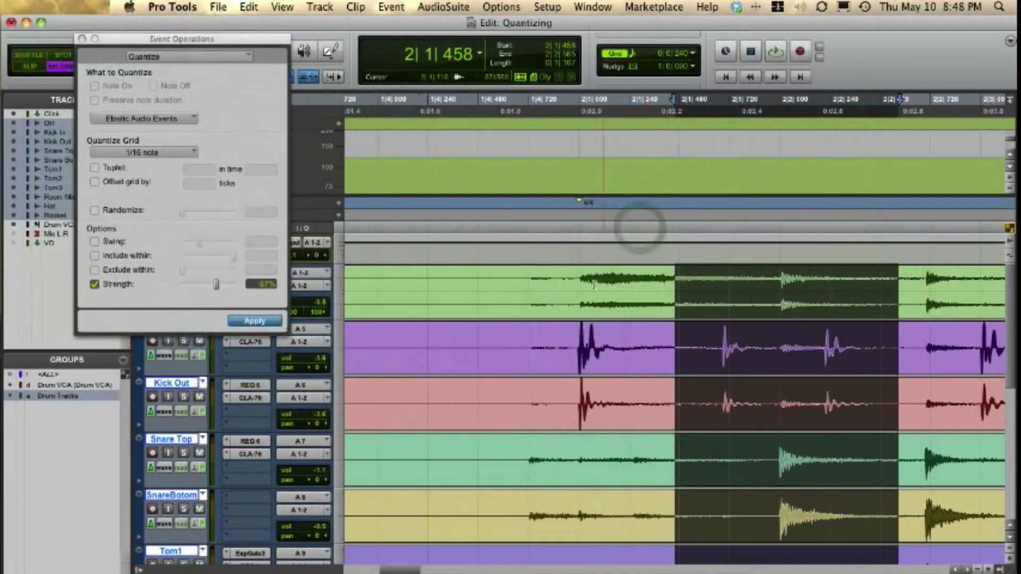
- Place the edit cursor at 2|1|000 and switch the drum tracks from waveform to Warp view
{"action": "left_click", "coordinate": [590, 281]}
{"action": "key", "text": "ctrl+super+Left"}
{"action": "key", "text": "r"}
{"action": "key", "text": "r"}
{"action": "key", "text": "r"}
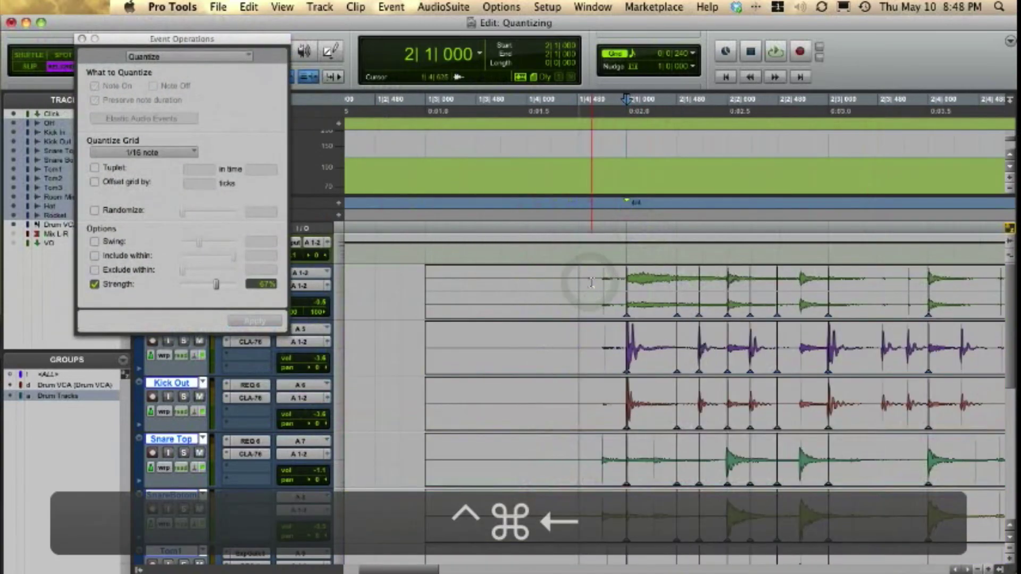
{"action": "key", "text": "ctrl+super+Left"}
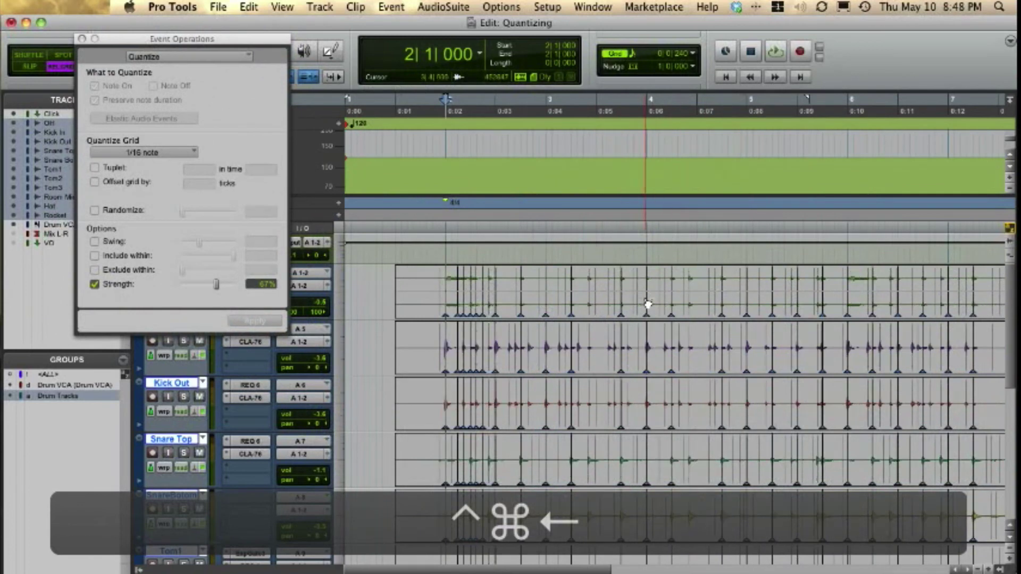
{"action": "scroll", "coordinate": [613, 327], "scroll_direction": "up", "scroll_amount": 2}
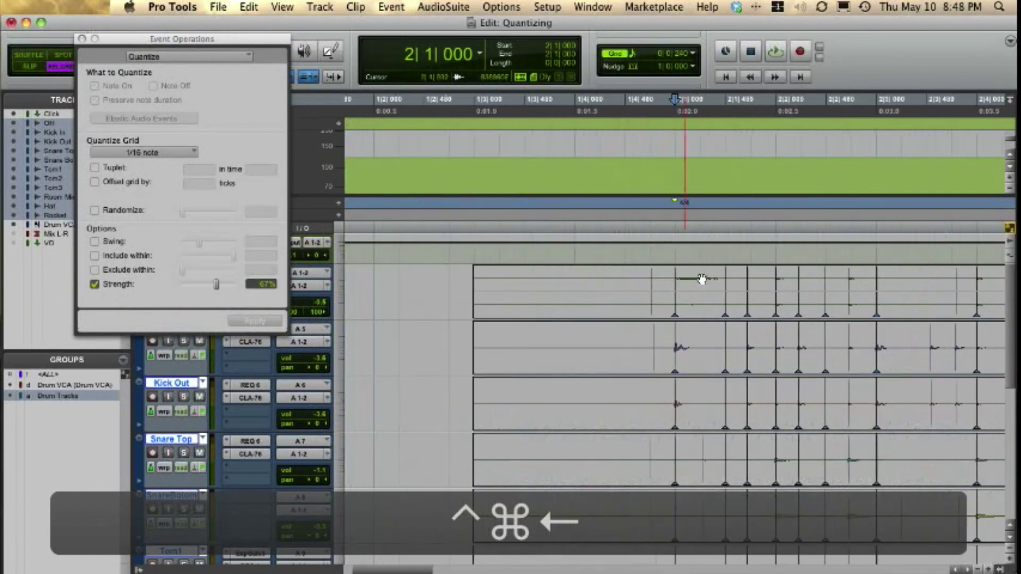
{"action": "scroll", "coordinate": [737, 324], "scroll_direction": "down", "scroll_amount": 1}
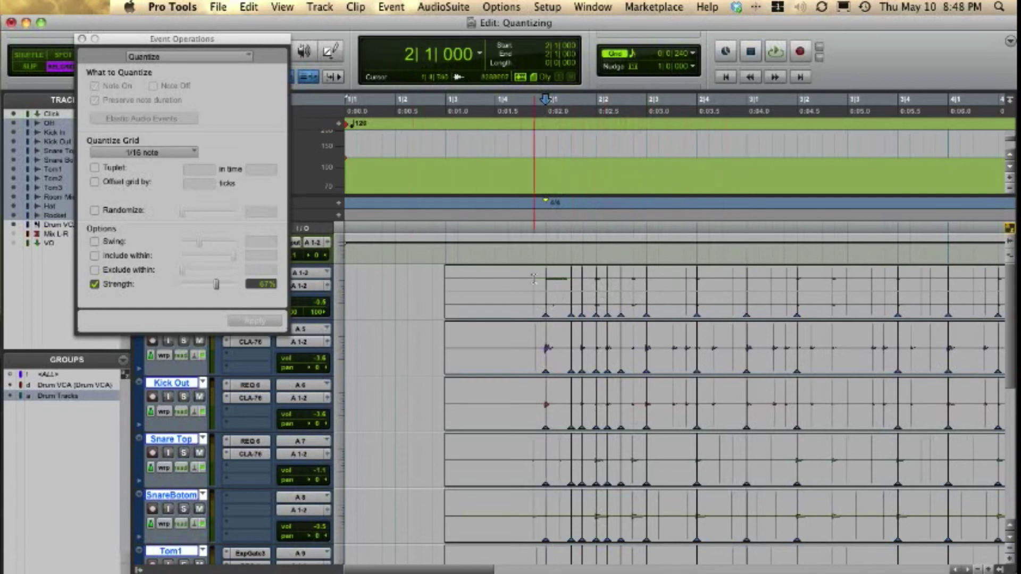
- Play from 1|4|720 to check the timing and quantize the loose hits from 3|3|326 to 3|4|423 with the same settings
{"action": "key", "text": "space"}
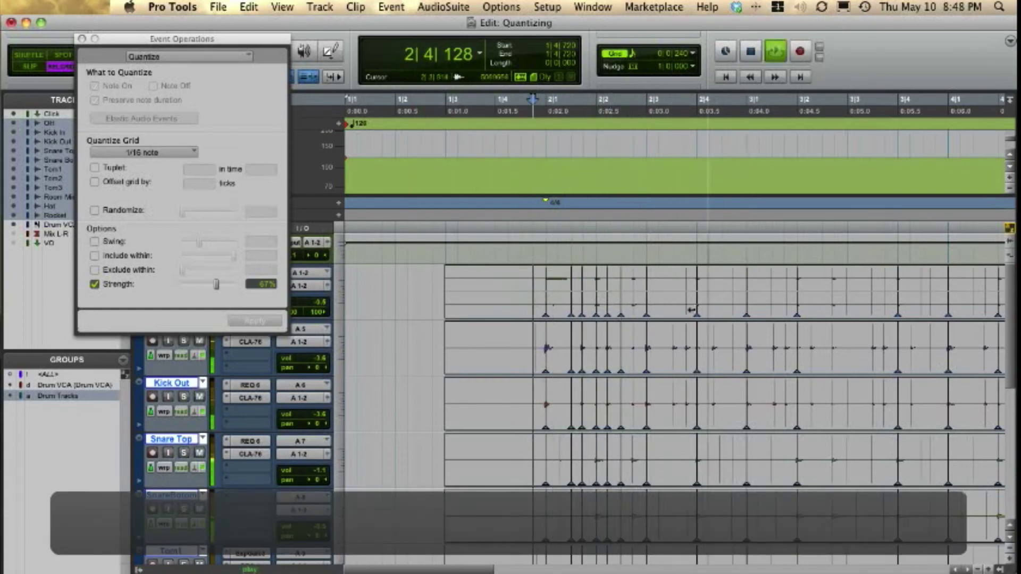
{"action": "scroll", "coordinate": [692, 310], "scroll_direction": "right", "scroll_amount": 4}
{"action": "scroll", "coordinate": [651, 304], "scroll_direction": "right", "scroll_amount": 4}
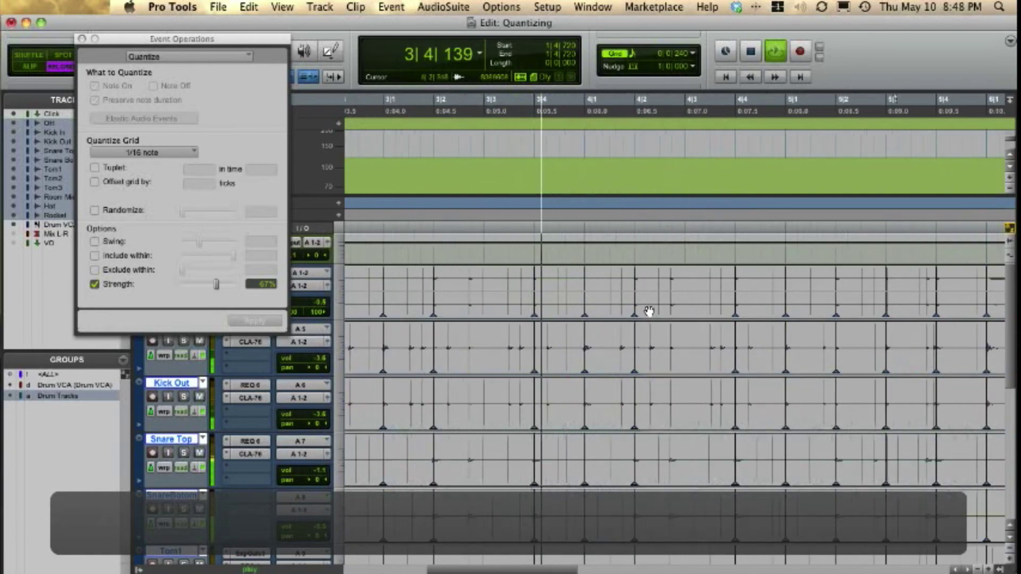
{"action": "key", "text": "space"}
{"action": "left_click", "coordinate": [500, 278]}
{"action": "left_click_drag", "start_coordinate": [500, 277], "coordinate": [557, 276]}
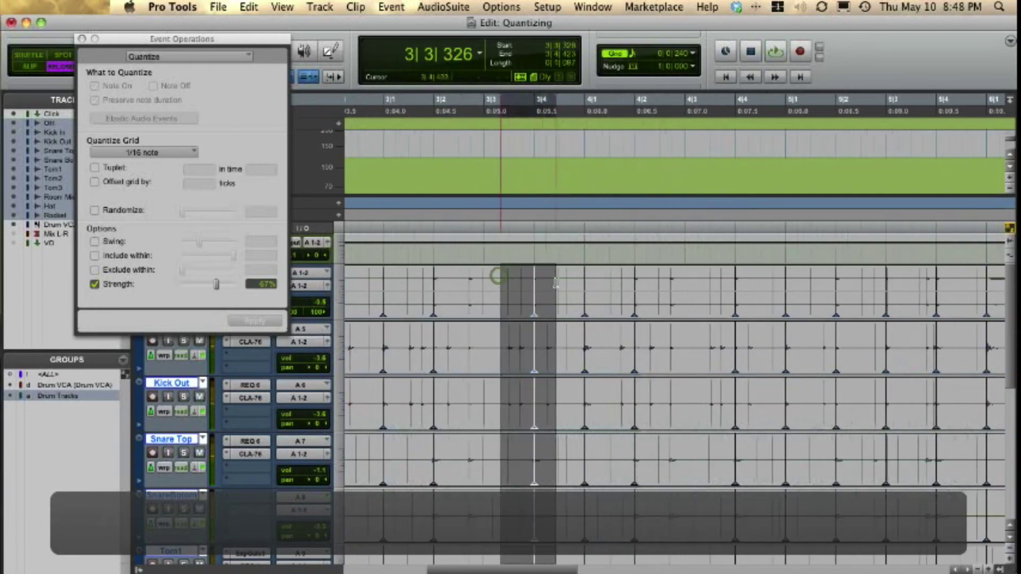
{"action": "left_click", "coordinate": [254, 320]}
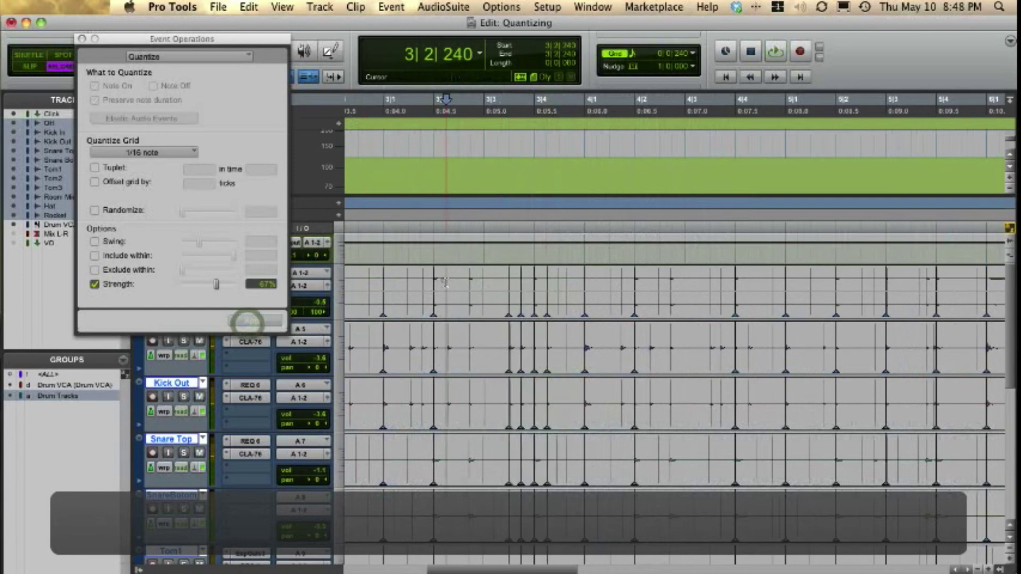
- Continue listening from 3|2|240 and quantize the drum hits from 4|3|310 to 4|4|218 to 1/16 notes at 67% strength
{"action": "key", "text": "space"}
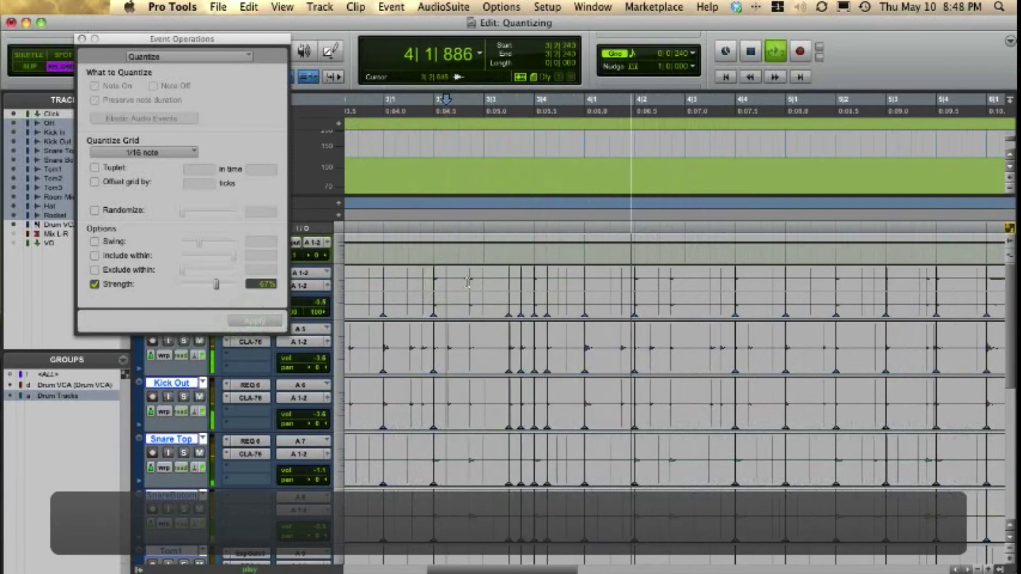
{"action": "key", "text": "space"}
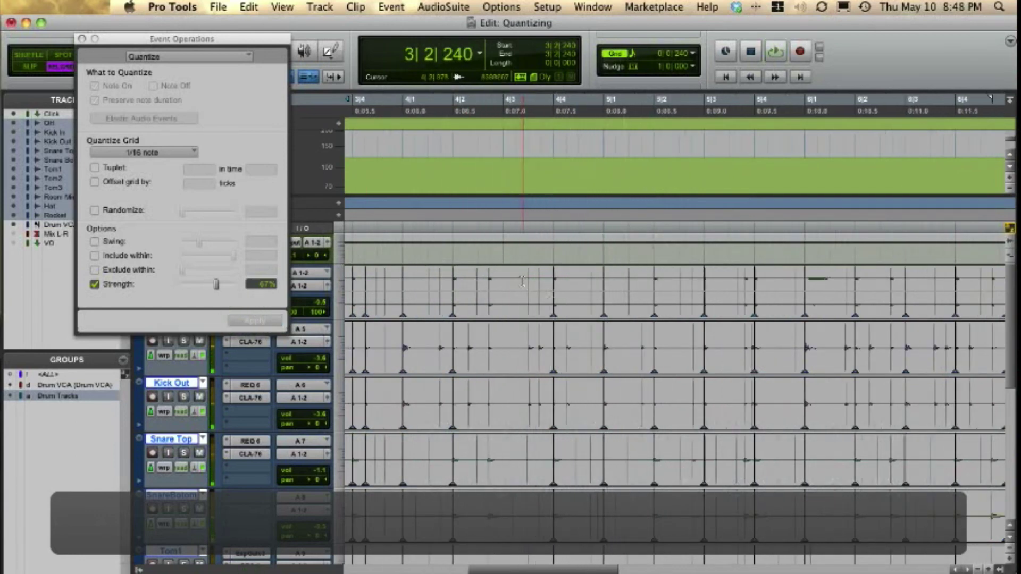
{"action": "left_click_drag", "start_coordinate": [520, 280], "coordinate": [562, 282]}
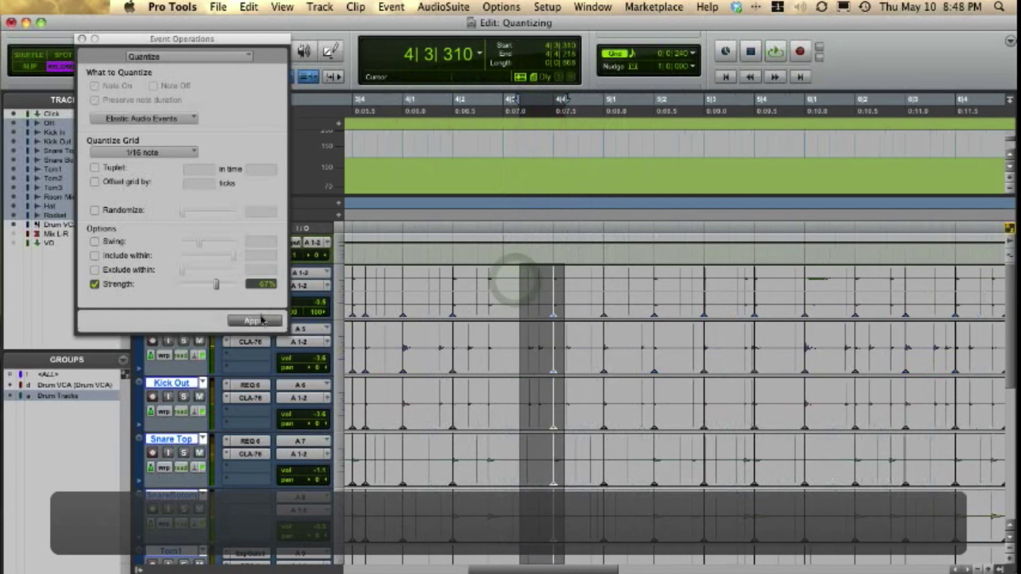
{"action": "left_click", "coordinate": [261, 321]}
- Play on from 4|2|480, replay from 5|3|720, and quantize the loose hits around 6|2, starting at 6|1|563
{"action": "left_click", "coordinate": [472, 278]}
{"action": "key", "text": "space"}
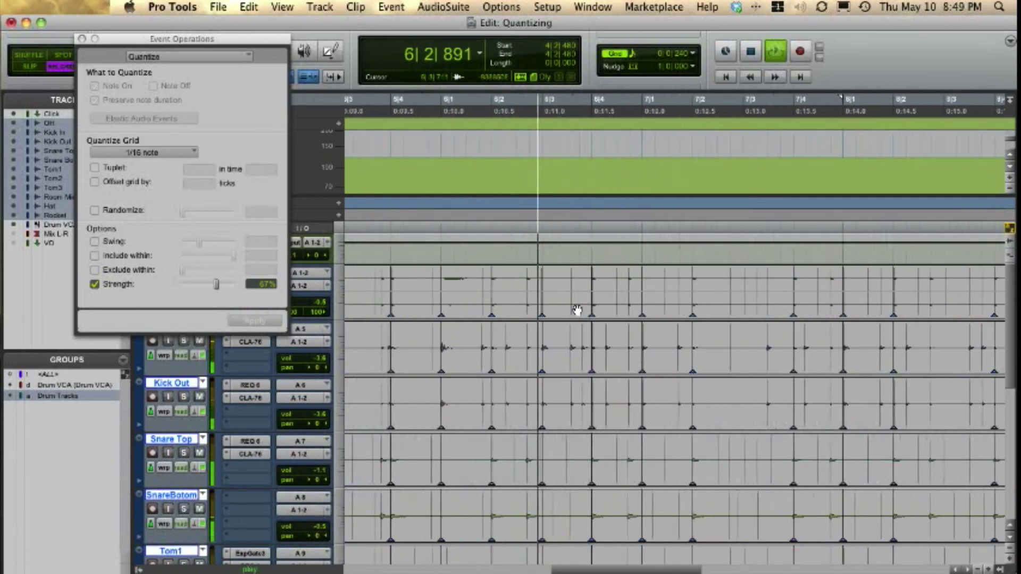
{"action": "key", "text": "space"}
{"action": "key", "text": "space"}
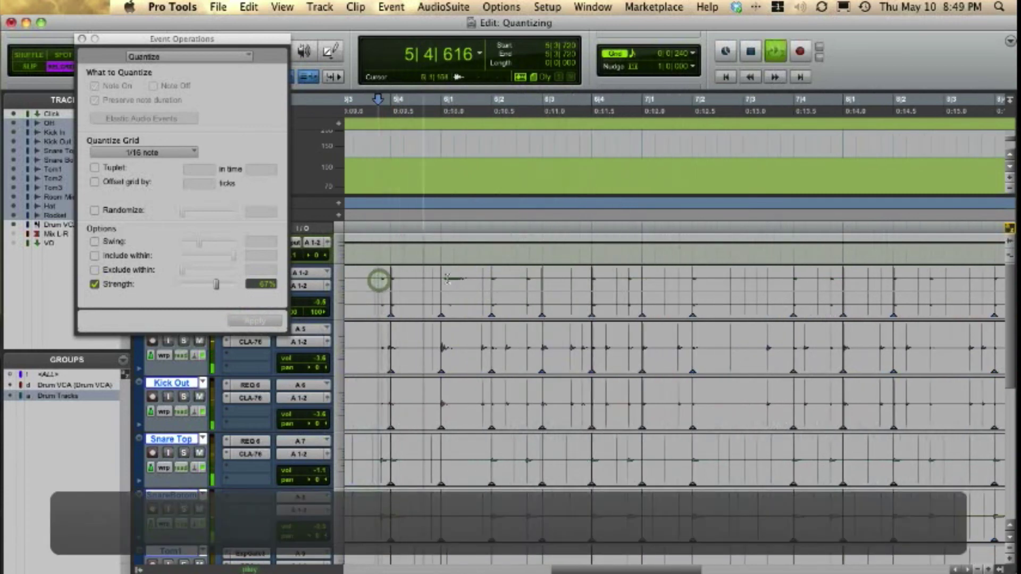
{"action": "left_click_drag", "start_coordinate": [468, 277], "coordinate": [511, 282]}
{"action": "left_click", "coordinate": [248, 322]}
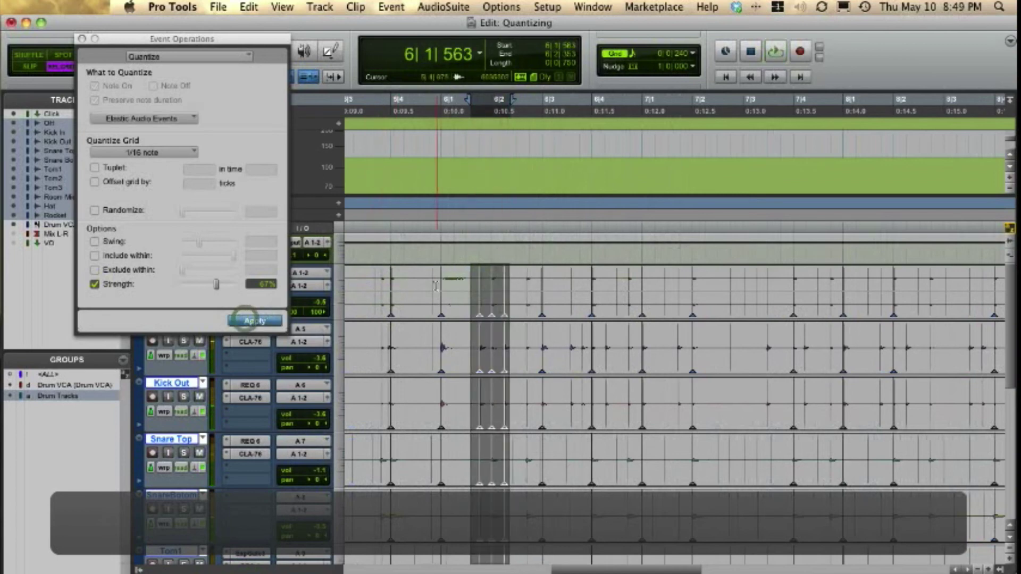
- Play on from just before 6|1 and quantize the hits from 6|3|337 to 6|4|000 to 1/16 notes at 67% strength
{"action": "left_click", "coordinate": [436, 286]}
{"action": "key", "text": "space"}
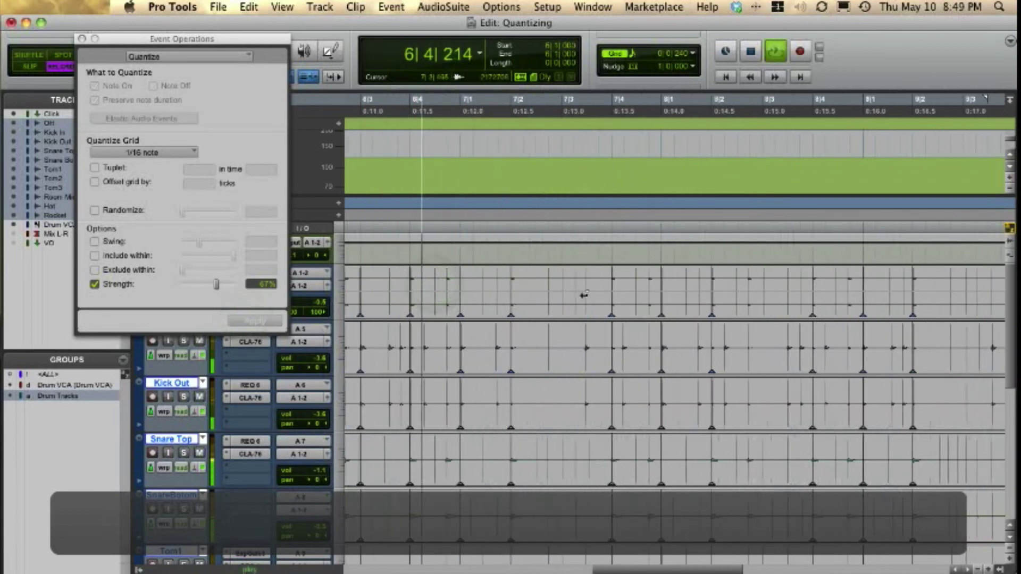
{"action": "key", "text": "space"}
{"action": "left_click_drag", "start_coordinate": [375, 270], "coordinate": [410, 276]}
{"action": "left_click", "coordinate": [257, 322]}
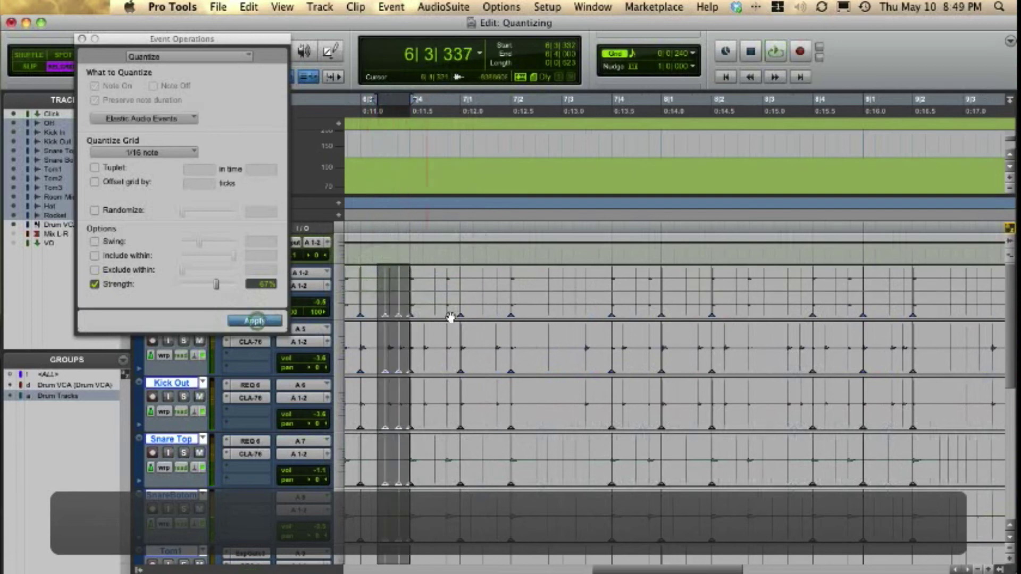
- Replay from 6|2|720 and warp the loose kick hit just after 6|3|480 onto that grid line
{"action": "left_click", "coordinate": [351, 281]}
{"action": "key", "text": "space"}
{"action": "key", "text": "space"}
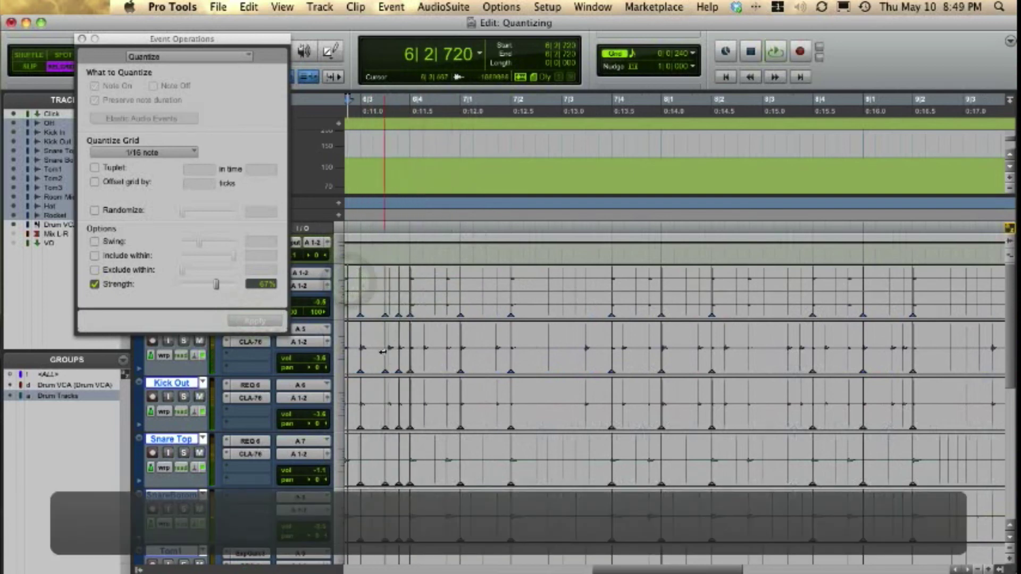
{"action": "key", "text": "t"}
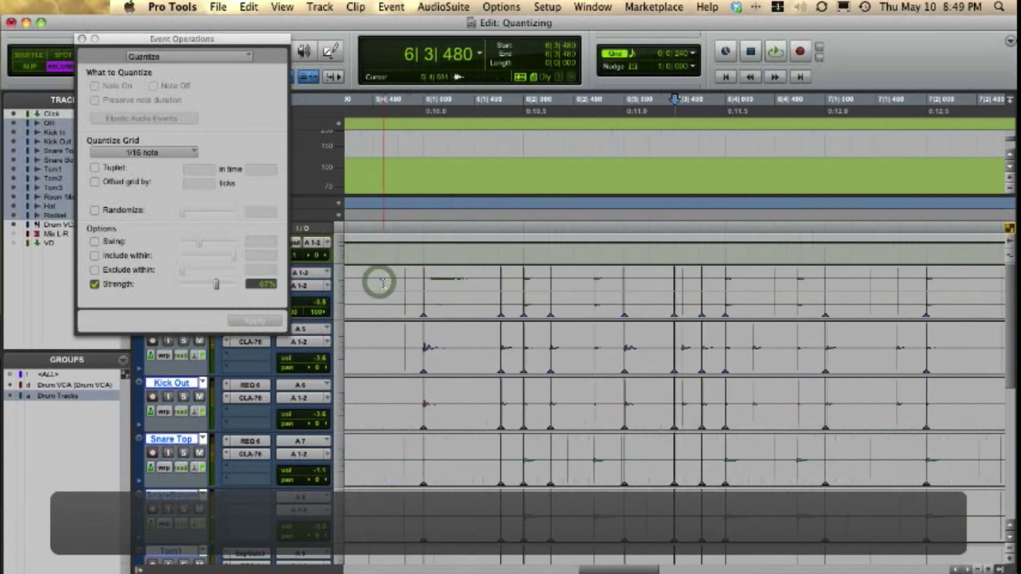
{"action": "key", "text": "super+bracketright"}
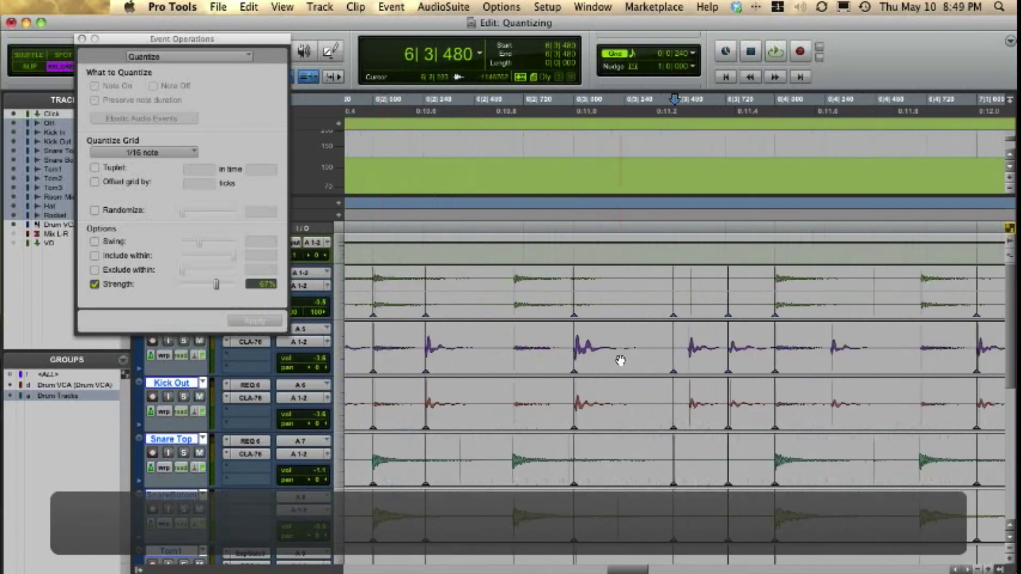
{"action": "left_click_drag", "start_coordinate": [669, 357], "coordinate": [674, 362]}
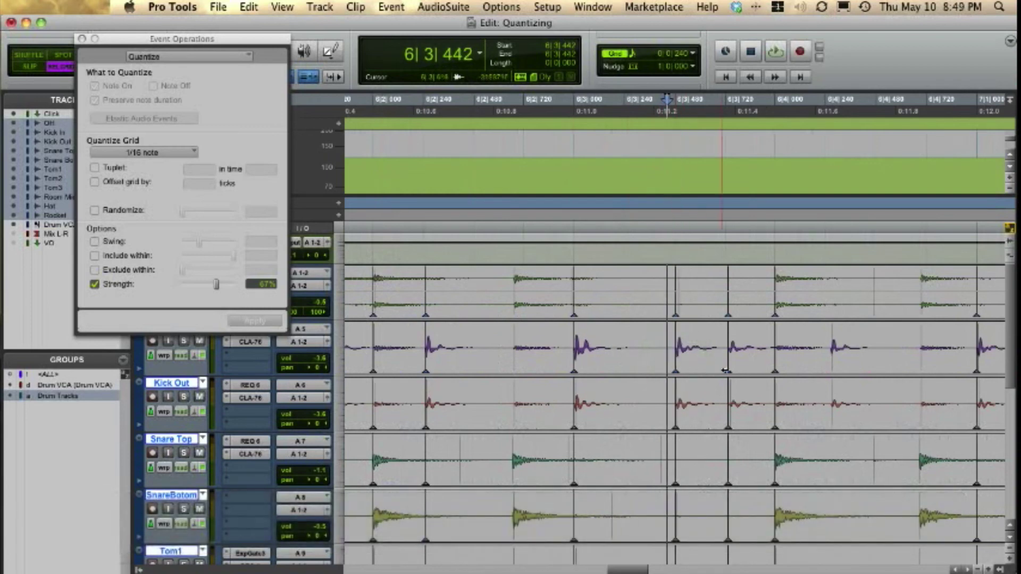
- Delete the warp marker beside the kick hit at about 6|3|720 and replay from 6|2|240
{"action": "left_click", "coordinate": [724, 359], "text": "alt"}
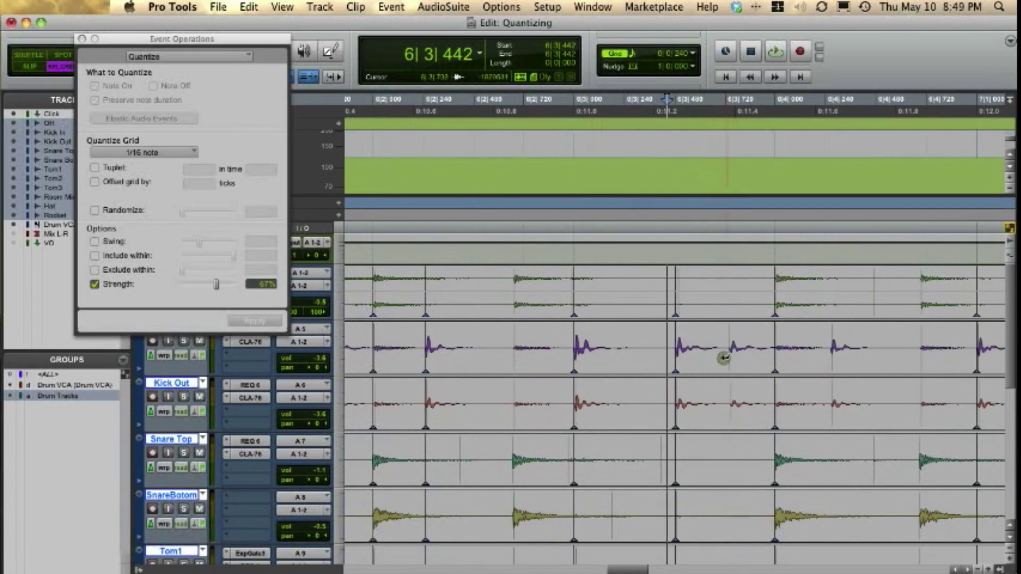
{"action": "left_click", "coordinate": [725, 355]}
{"action": "left_click", "coordinate": [386, 350]}
{"action": "left_click", "coordinate": [401, 335]}
{"action": "key", "text": "space"}
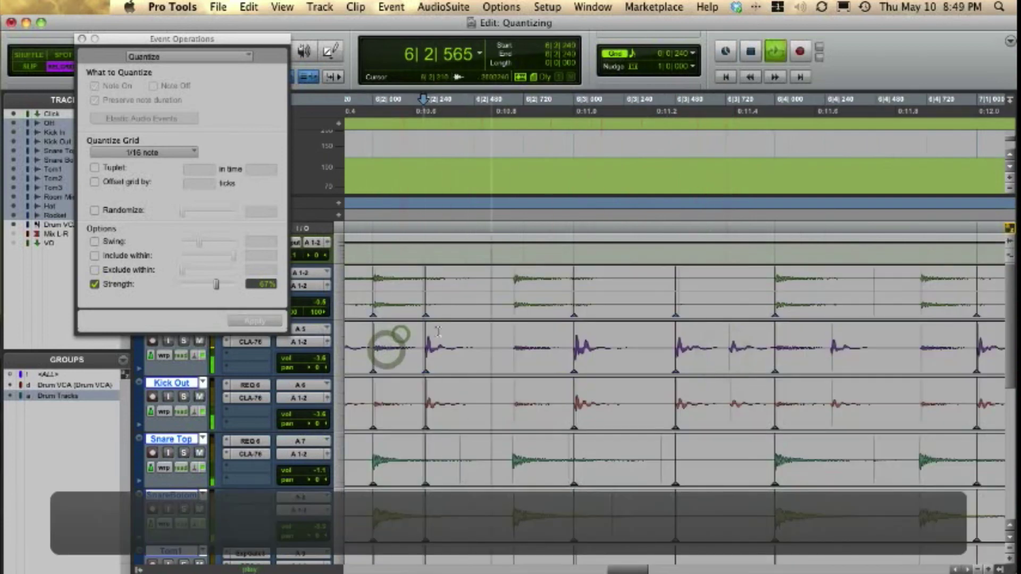
- Continue listening to the end of the drums and quantize the two kick hits starting from 9|1|305 with the same settings
{"action": "key", "text": "r"}
{"action": "key", "text": "r"}
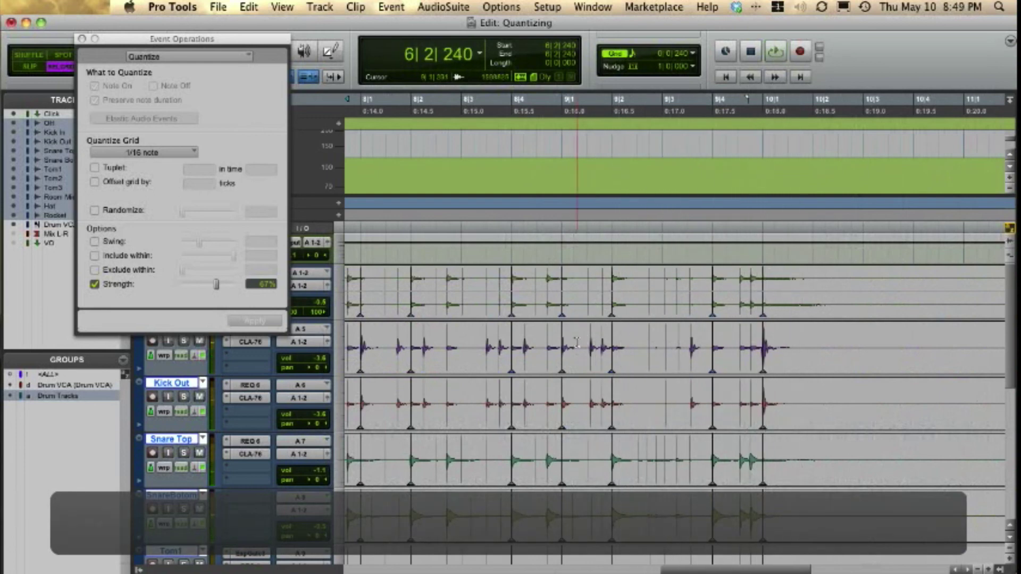
{"action": "left_click_drag", "start_coordinate": [578, 343], "coordinate": [605, 343]}
{"action": "key", "text": "super+bracketright"}
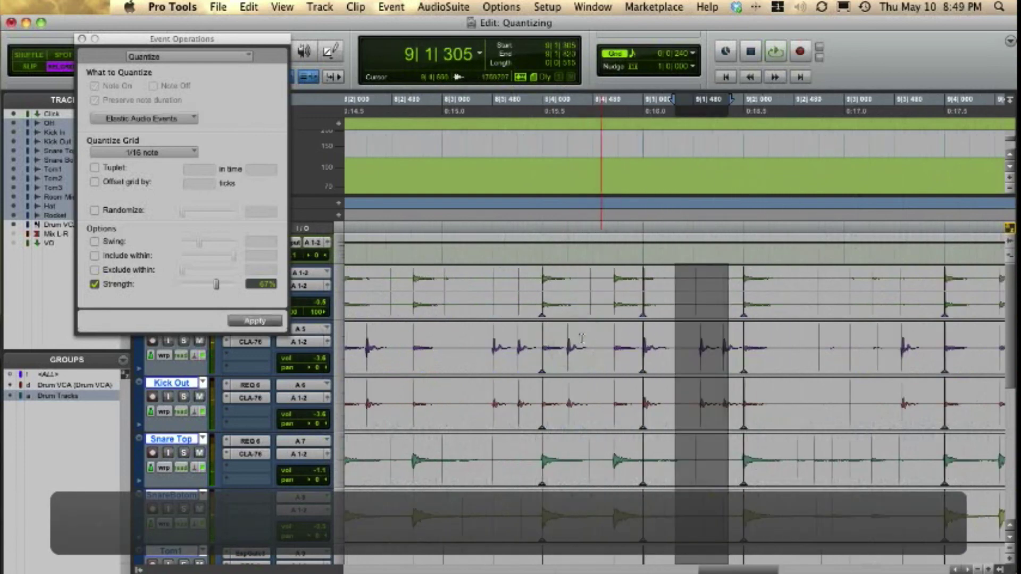
{"action": "left_click", "coordinate": [257, 324]}
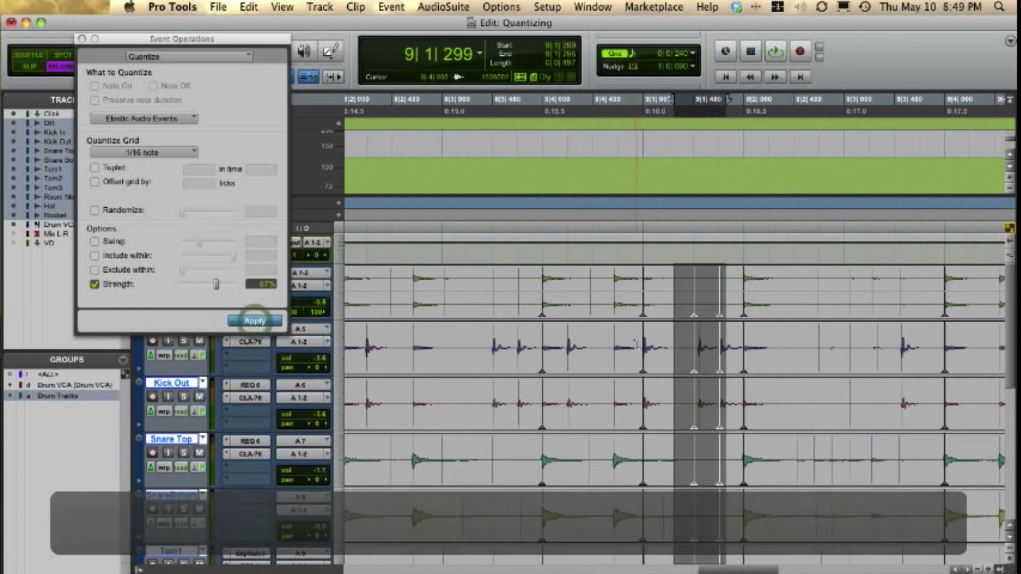
- Replace the misplaced warp marker near 9|1|480 with one on the kick's attack and align the hit to the grid
{"action": "left_click", "coordinate": [636, 343]}
{"action": "double_click", "coordinate": [694, 353]}
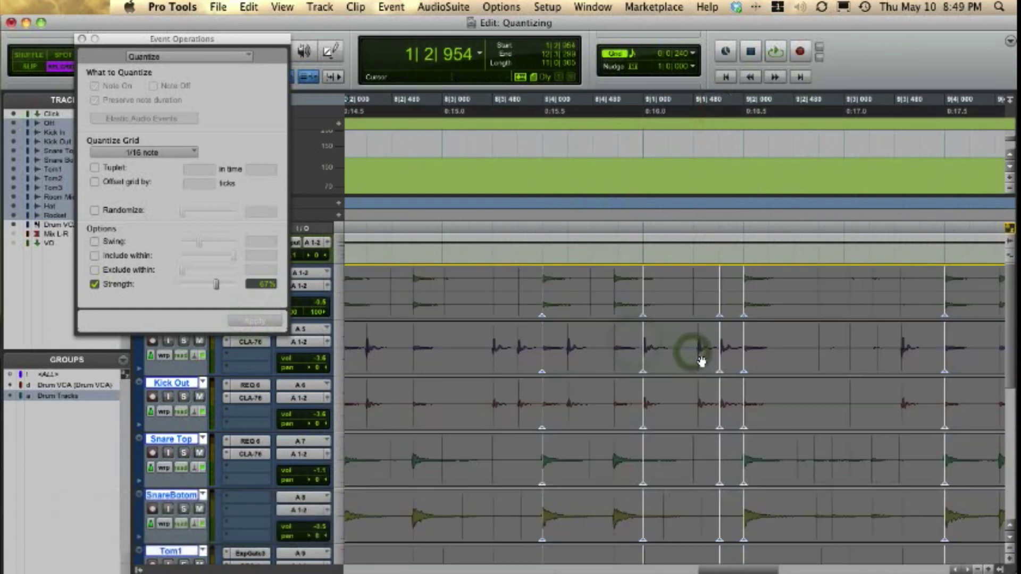
{"action": "left_click", "coordinate": [678, 340]}
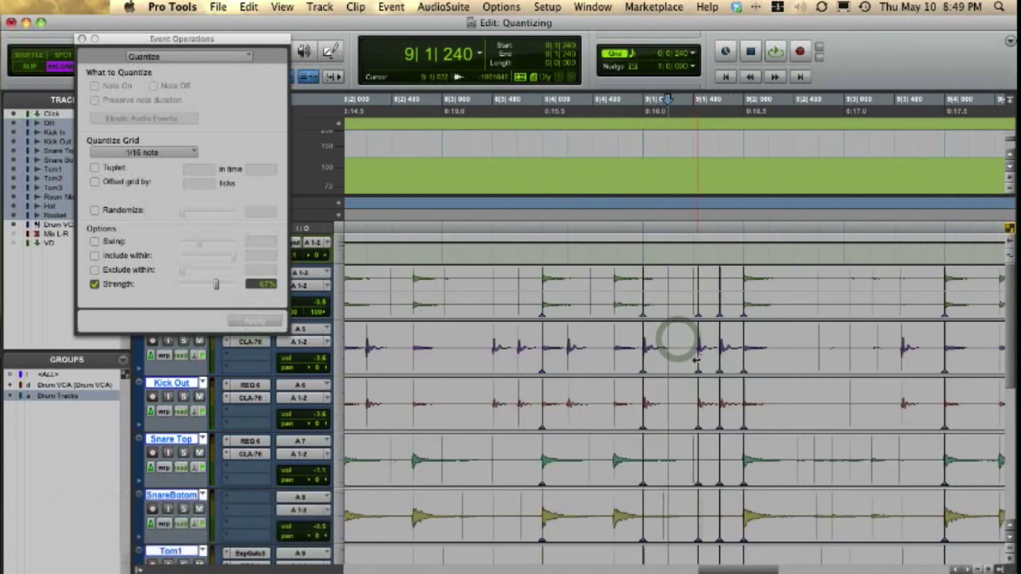
{"action": "left_click", "coordinate": [694, 359]}
- Replay from 8|4|720 and warp the loose snare hit near 9|4|480 slightly earlier onto the grid
{"action": "left_click", "coordinate": [618, 339]}
{"action": "key", "text": "space"}
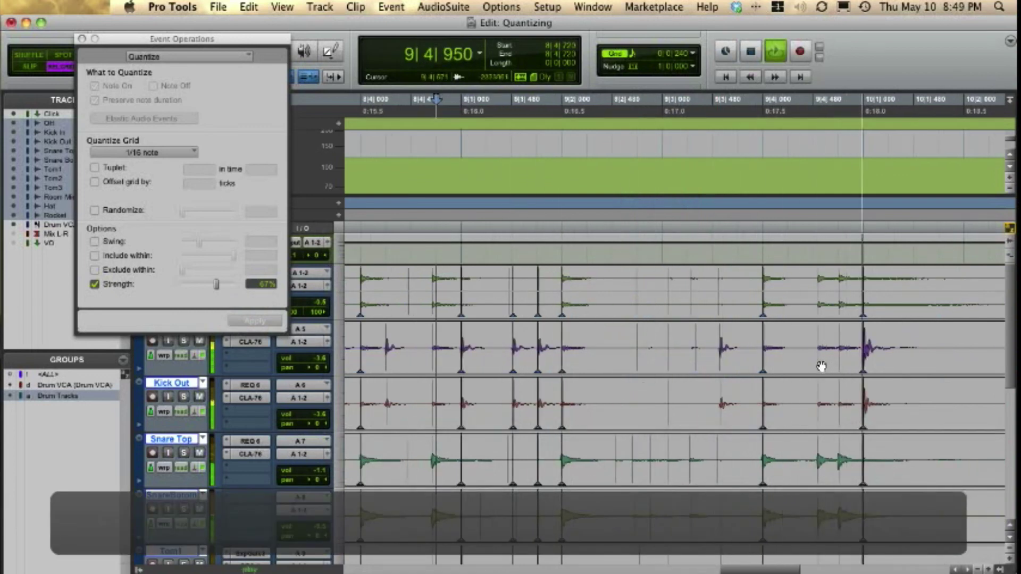
{"action": "key", "text": "space"}
{"action": "left_click_drag", "start_coordinate": [817, 362], "coordinate": [813, 362]}
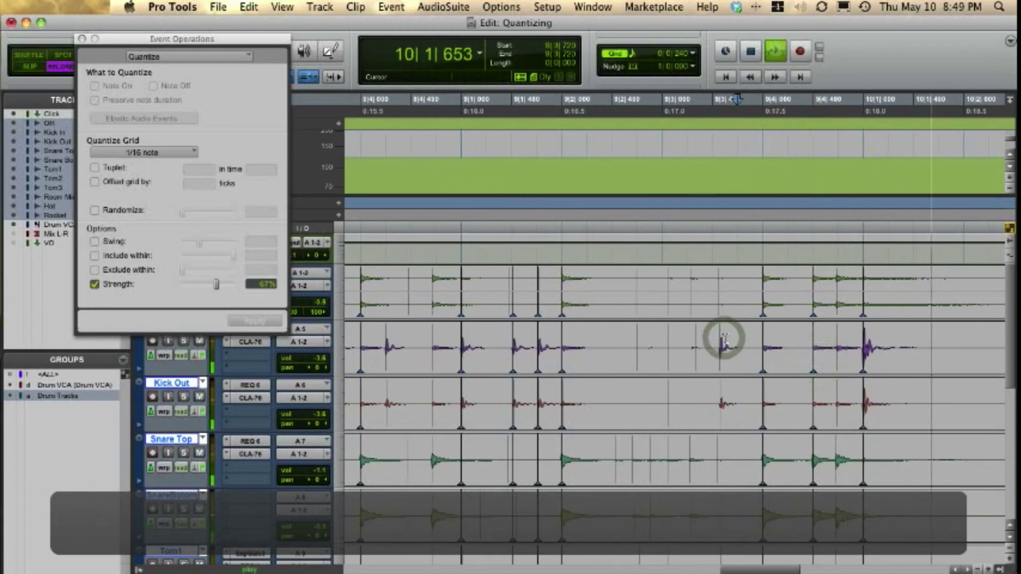
- Play the drums from 1|4|480 to check the overall timing and close the Event Operations window
{"action": "key", "text": "r"}
{"action": "key", "text": "r"}
{"action": "scroll", "coordinate": [726, 339], "scroll_direction": "left", "scroll_amount": 10}
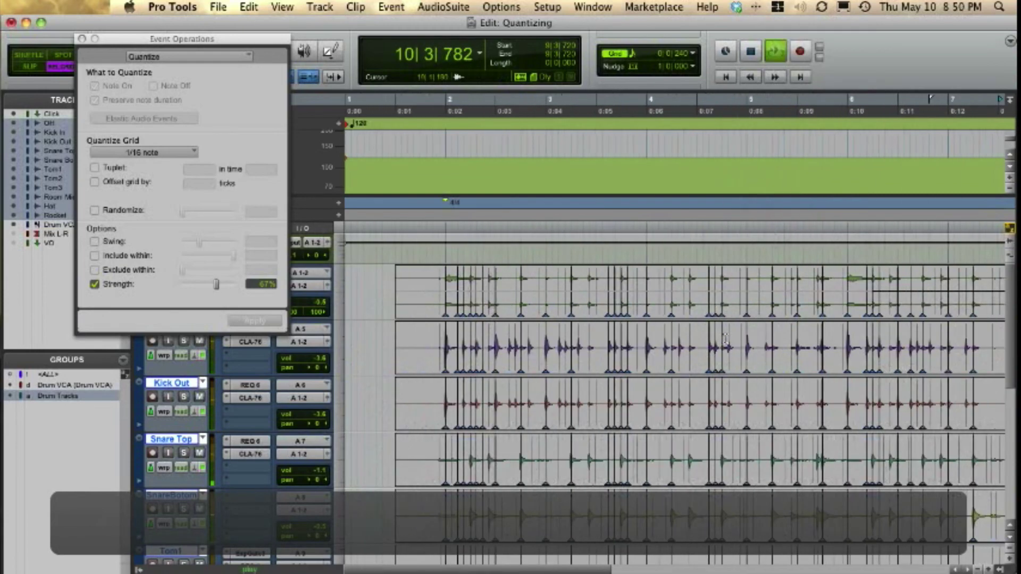
{"action": "left_click", "coordinate": [431, 341]}
{"action": "key", "text": "space"}
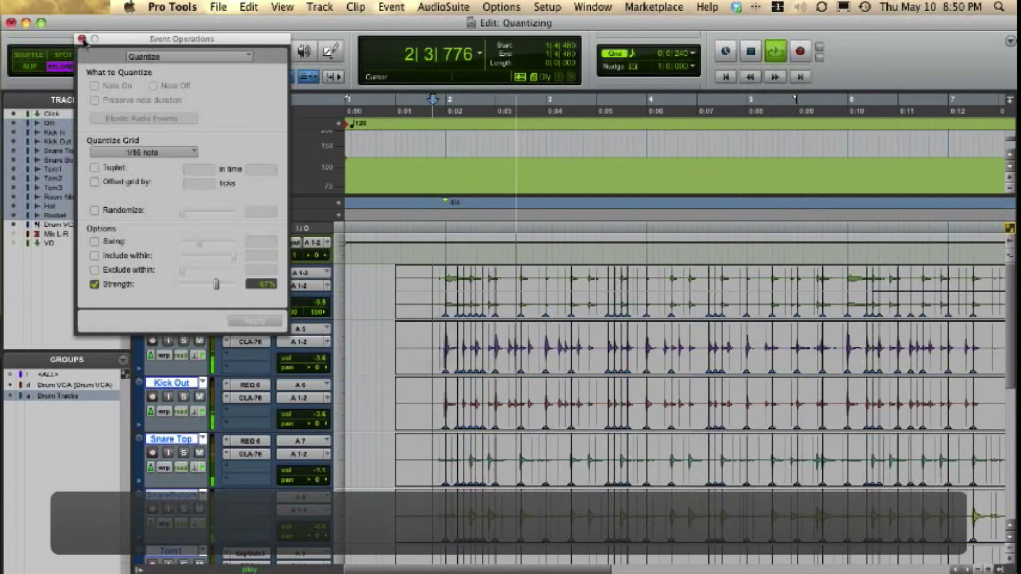
{"action": "left_click", "coordinate": [82, 39]}
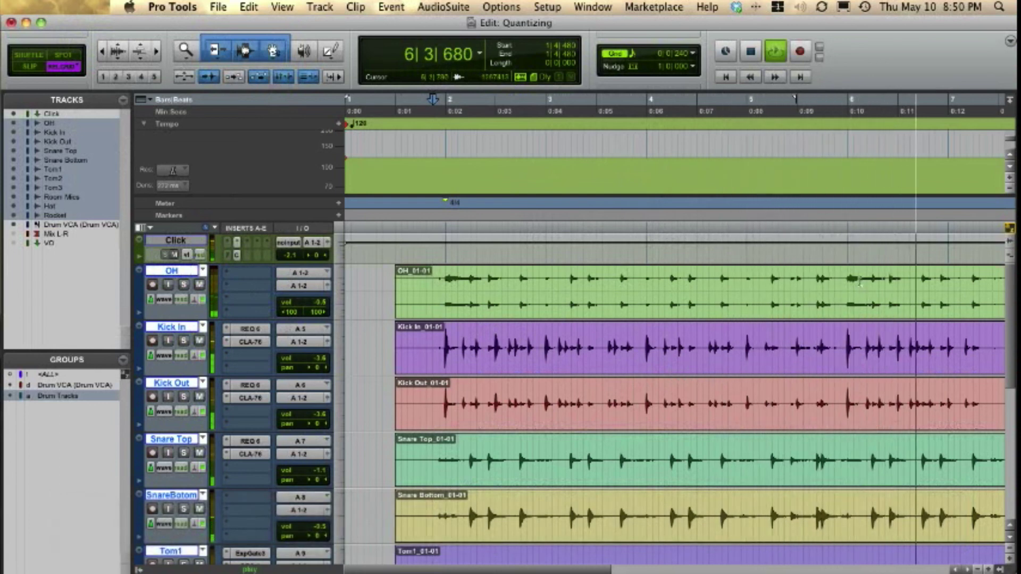
- Select the drums from 5|4|480 to 6|3|480, switch them to Warp view, and play the selection
{"action": "key", "text": "space"}
{"action": "left_click_drag", "start_coordinate": [834, 285], "coordinate": [909, 286]}
{"action": "key", "text": "ctrl+super+Left"}
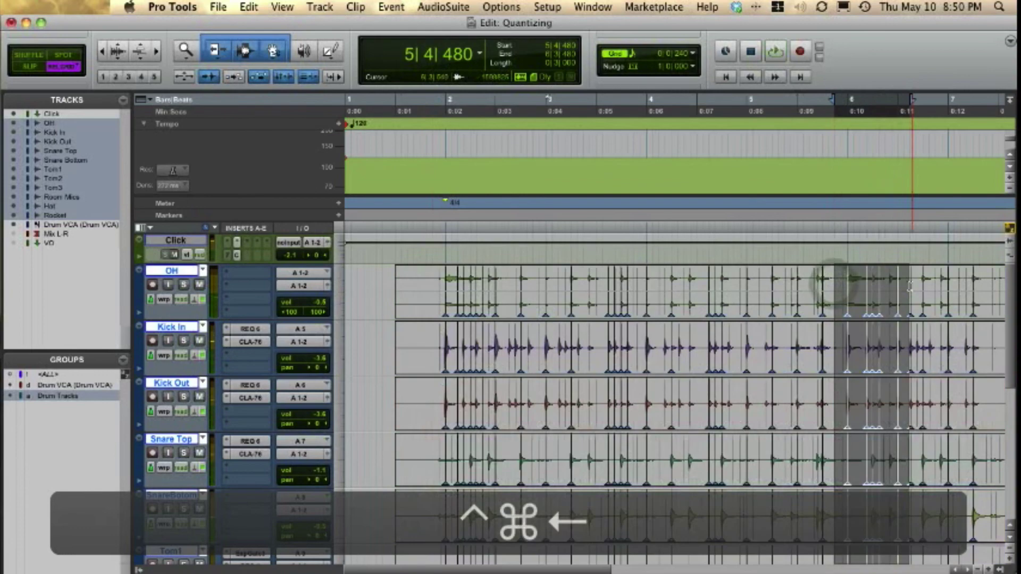
{"action": "key", "text": "t"}
{"action": "key", "text": "t"}
{"action": "key", "text": "t"}
{"action": "key", "text": "space"}
{"action": "scroll", "coordinate": [679, 323], "scroll_direction": "right", "scroll_amount": 5}
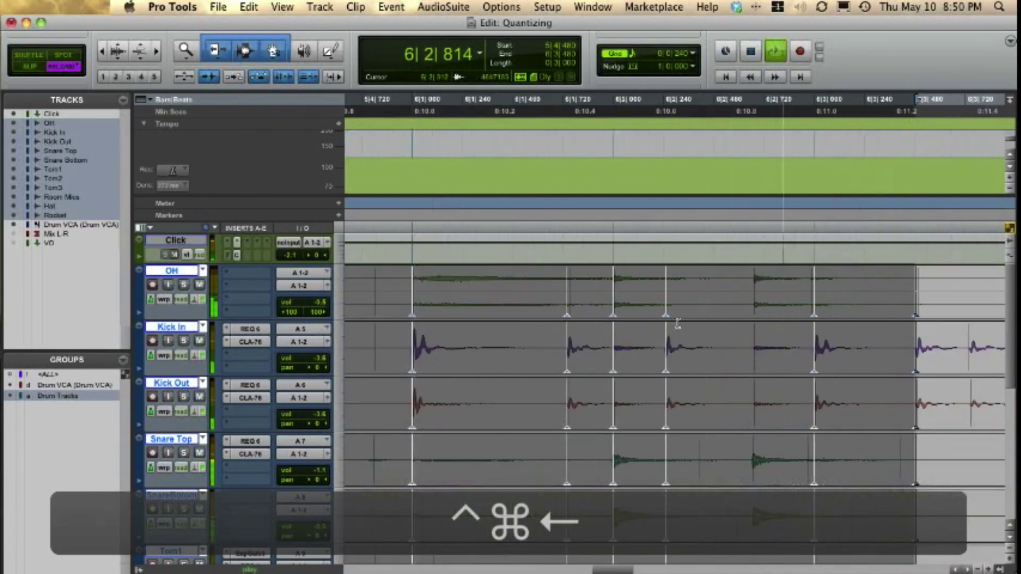
- Add a warp marker on the early snare hit just before 6|3 and align it to 6|2|720
{"action": "key", "text": "space"}
{"action": "scroll", "coordinate": [674, 310], "scroll_direction": "down", "scroll_amount": 1}
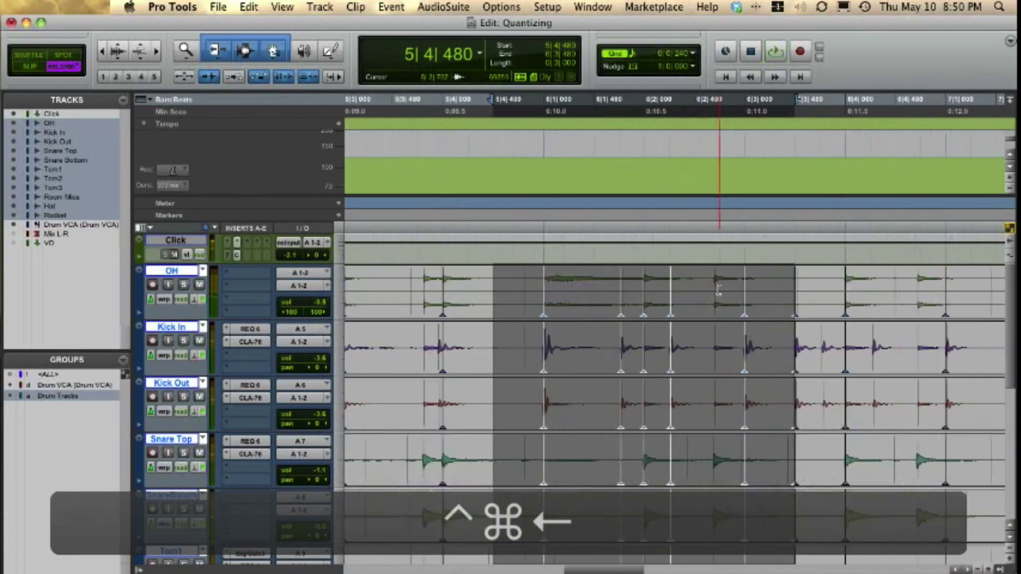
{"action": "left_click", "coordinate": [713, 274]}
{"action": "left_click_drag", "start_coordinate": [716, 312], "coordinate": [722, 312]}
- Replay from 5|4|720 to the end of the drums to check the corrected timing
{"action": "left_click", "coordinate": [520, 276]}
{"action": "key", "text": "space"}
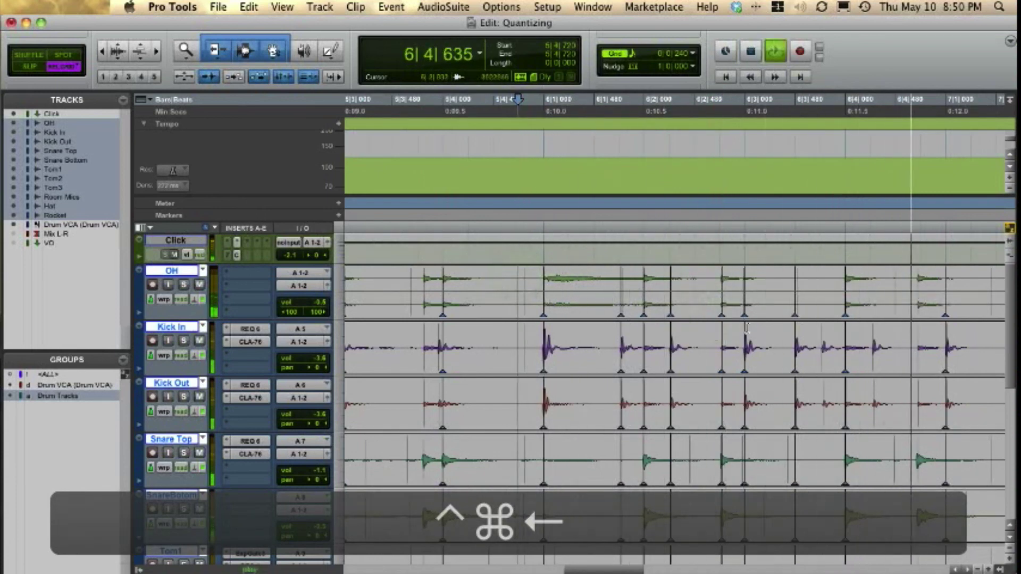
{"action": "key", "text": "r"}
{"action": "key", "text": "r"}
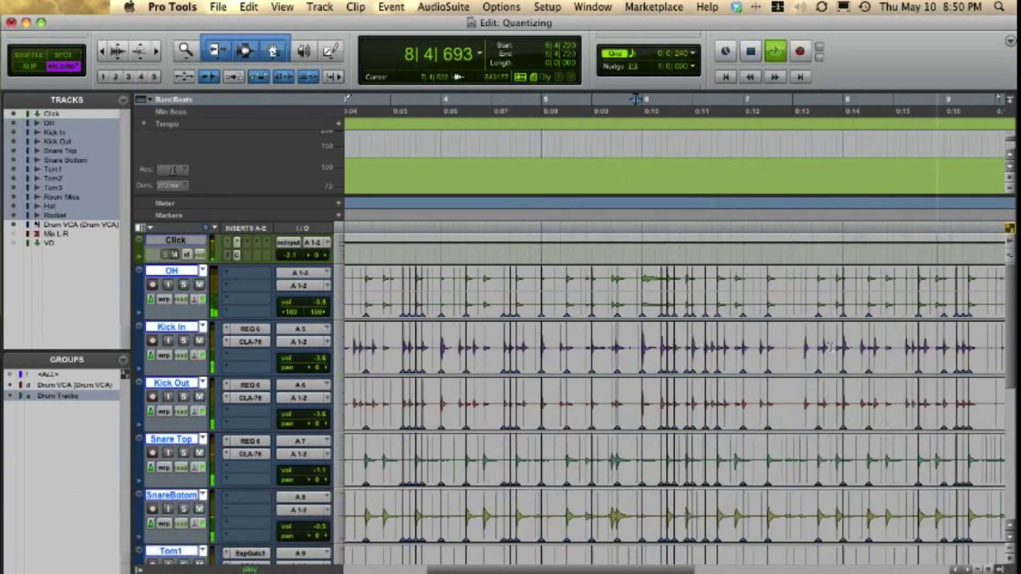
{"action": "key", "text": "super+bracketleft"}
{"action": "key", "text": "super+bracketright"}
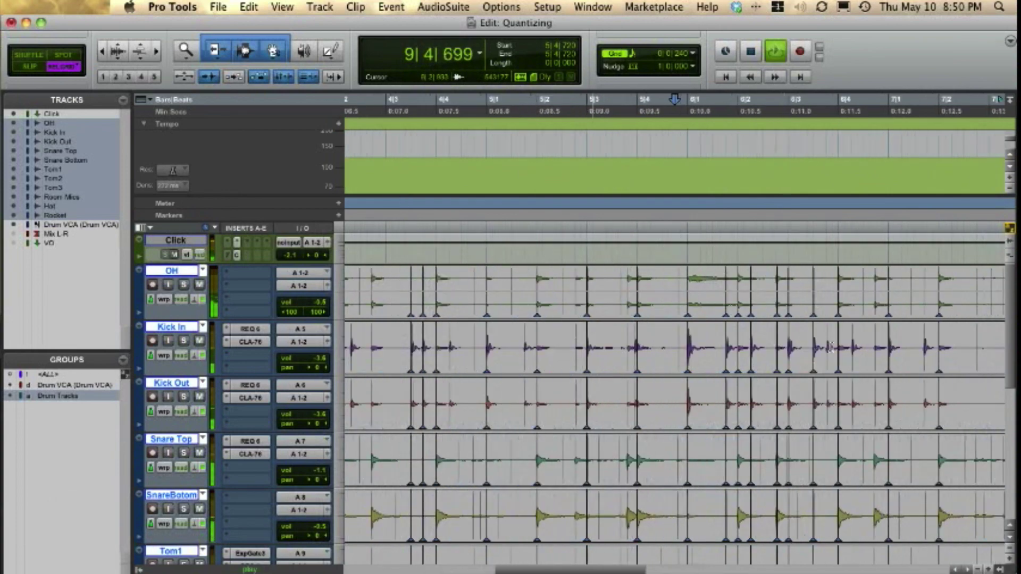
{"action": "key", "text": "super+bracketleft"}
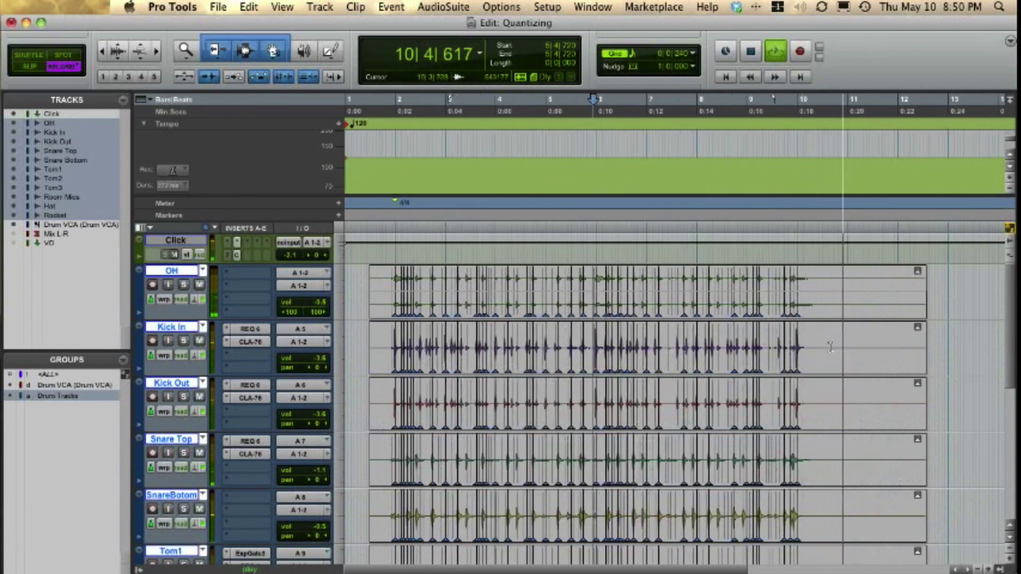
{"action": "key", "text": "space"}
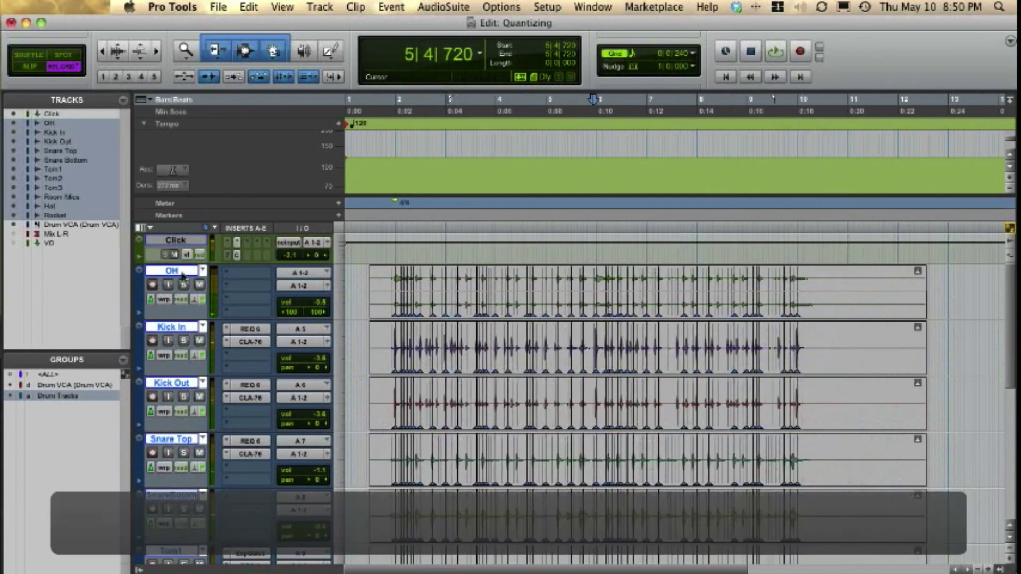
- Return the drum tracks to waveform view, place the edit cursor at 2|1|000, and increase the track height
{"action": "key", "text": "ctrl+minus"}
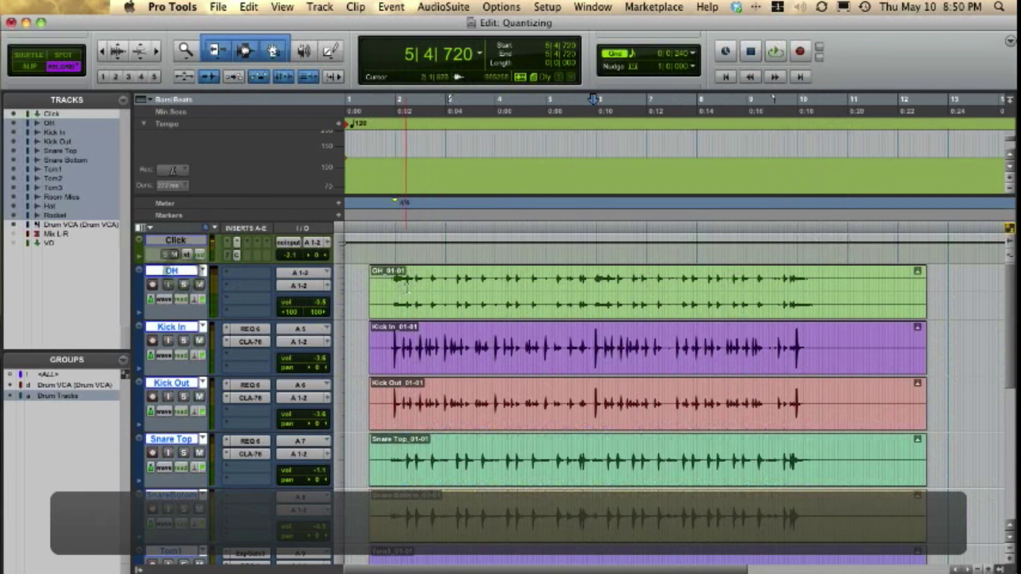
{"action": "left_click", "coordinate": [395, 280]}
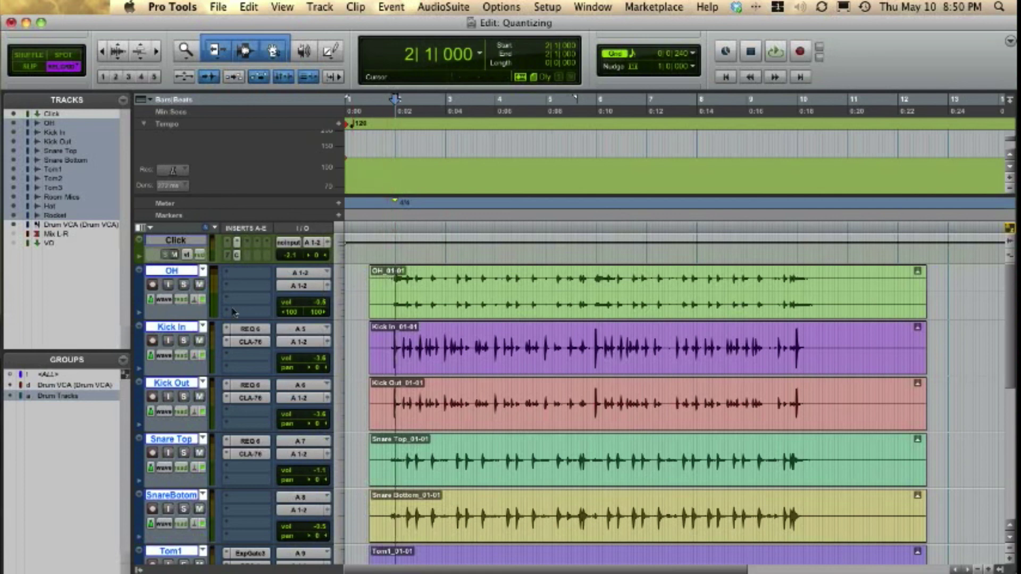
{"action": "left_click_drag", "start_coordinate": [204, 319], "coordinate": [204, 352]}
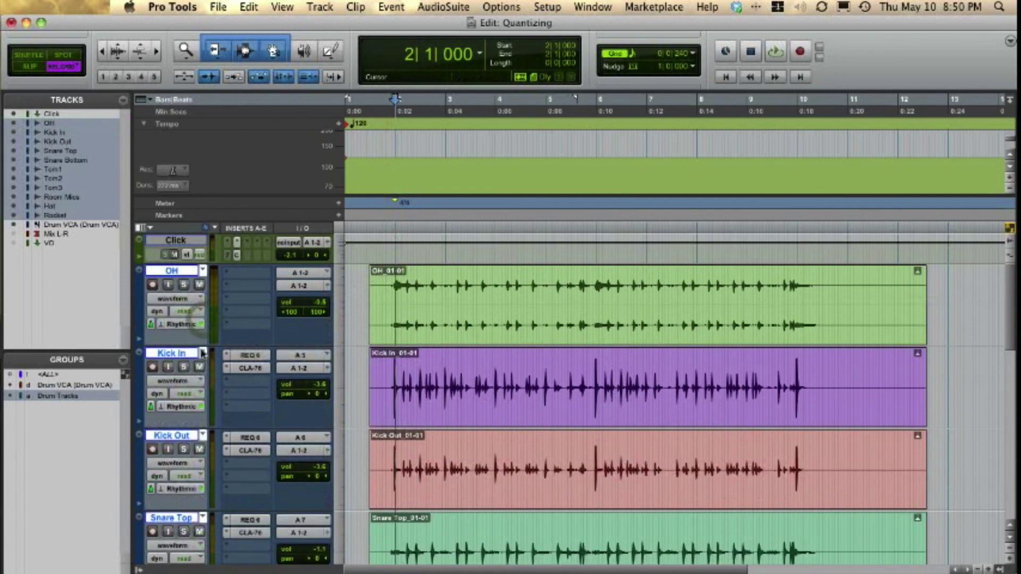